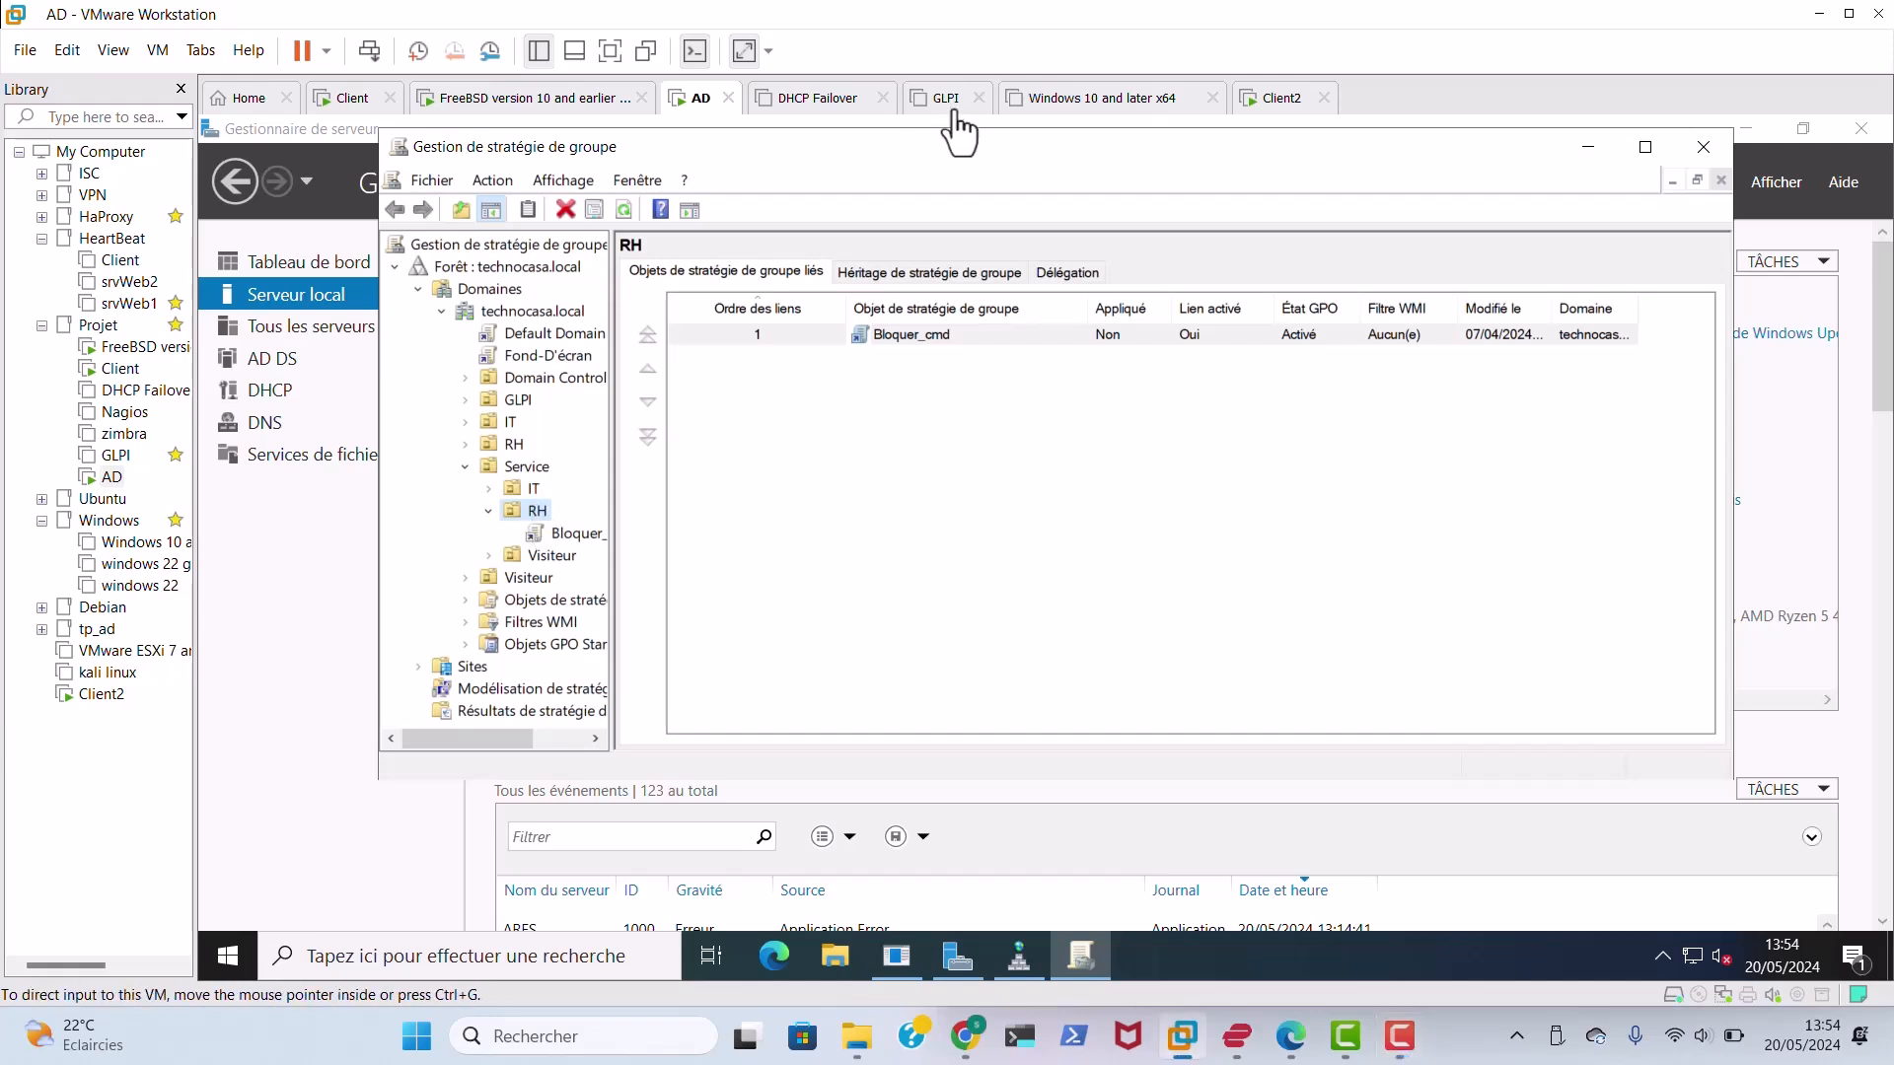
Create a GPO named Longuer_mdp linked to the RH organizational unit under Service.
left_click_drag(964, 158, 939, 273)
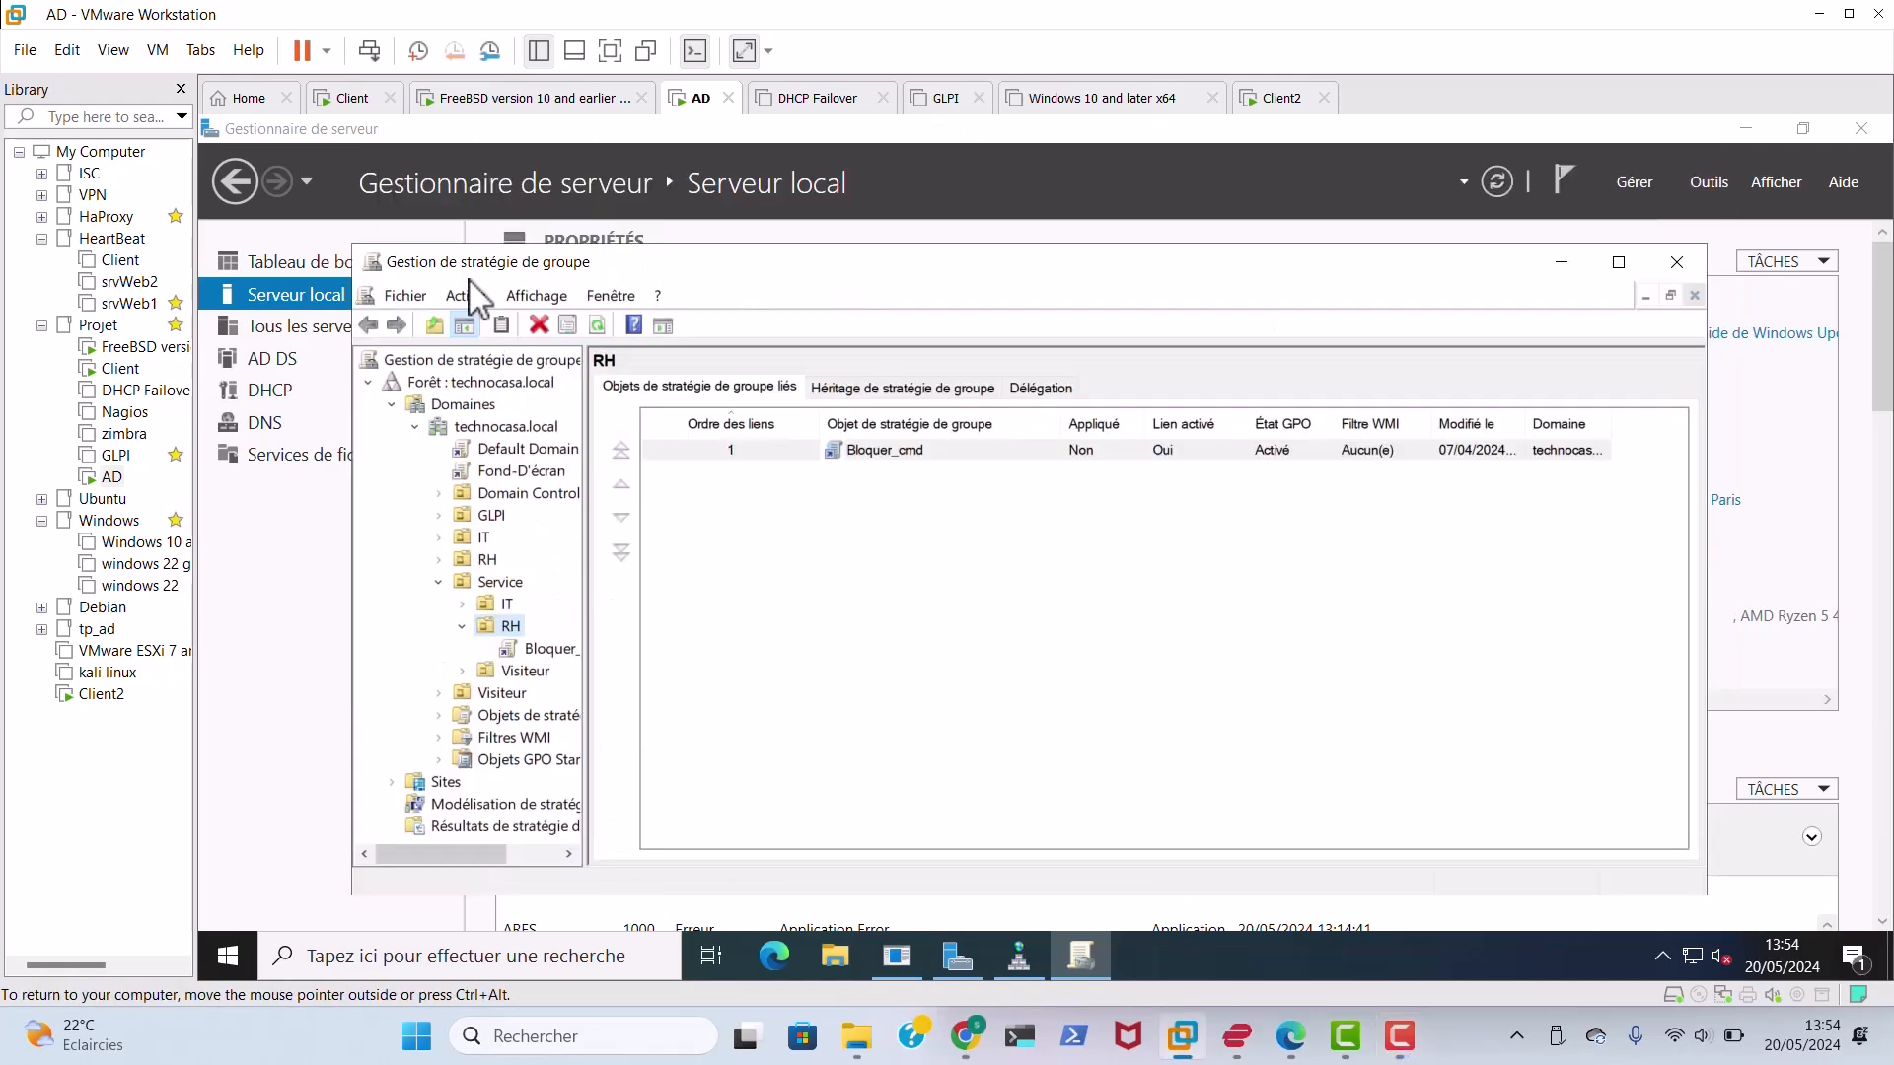
right_click(509, 625)
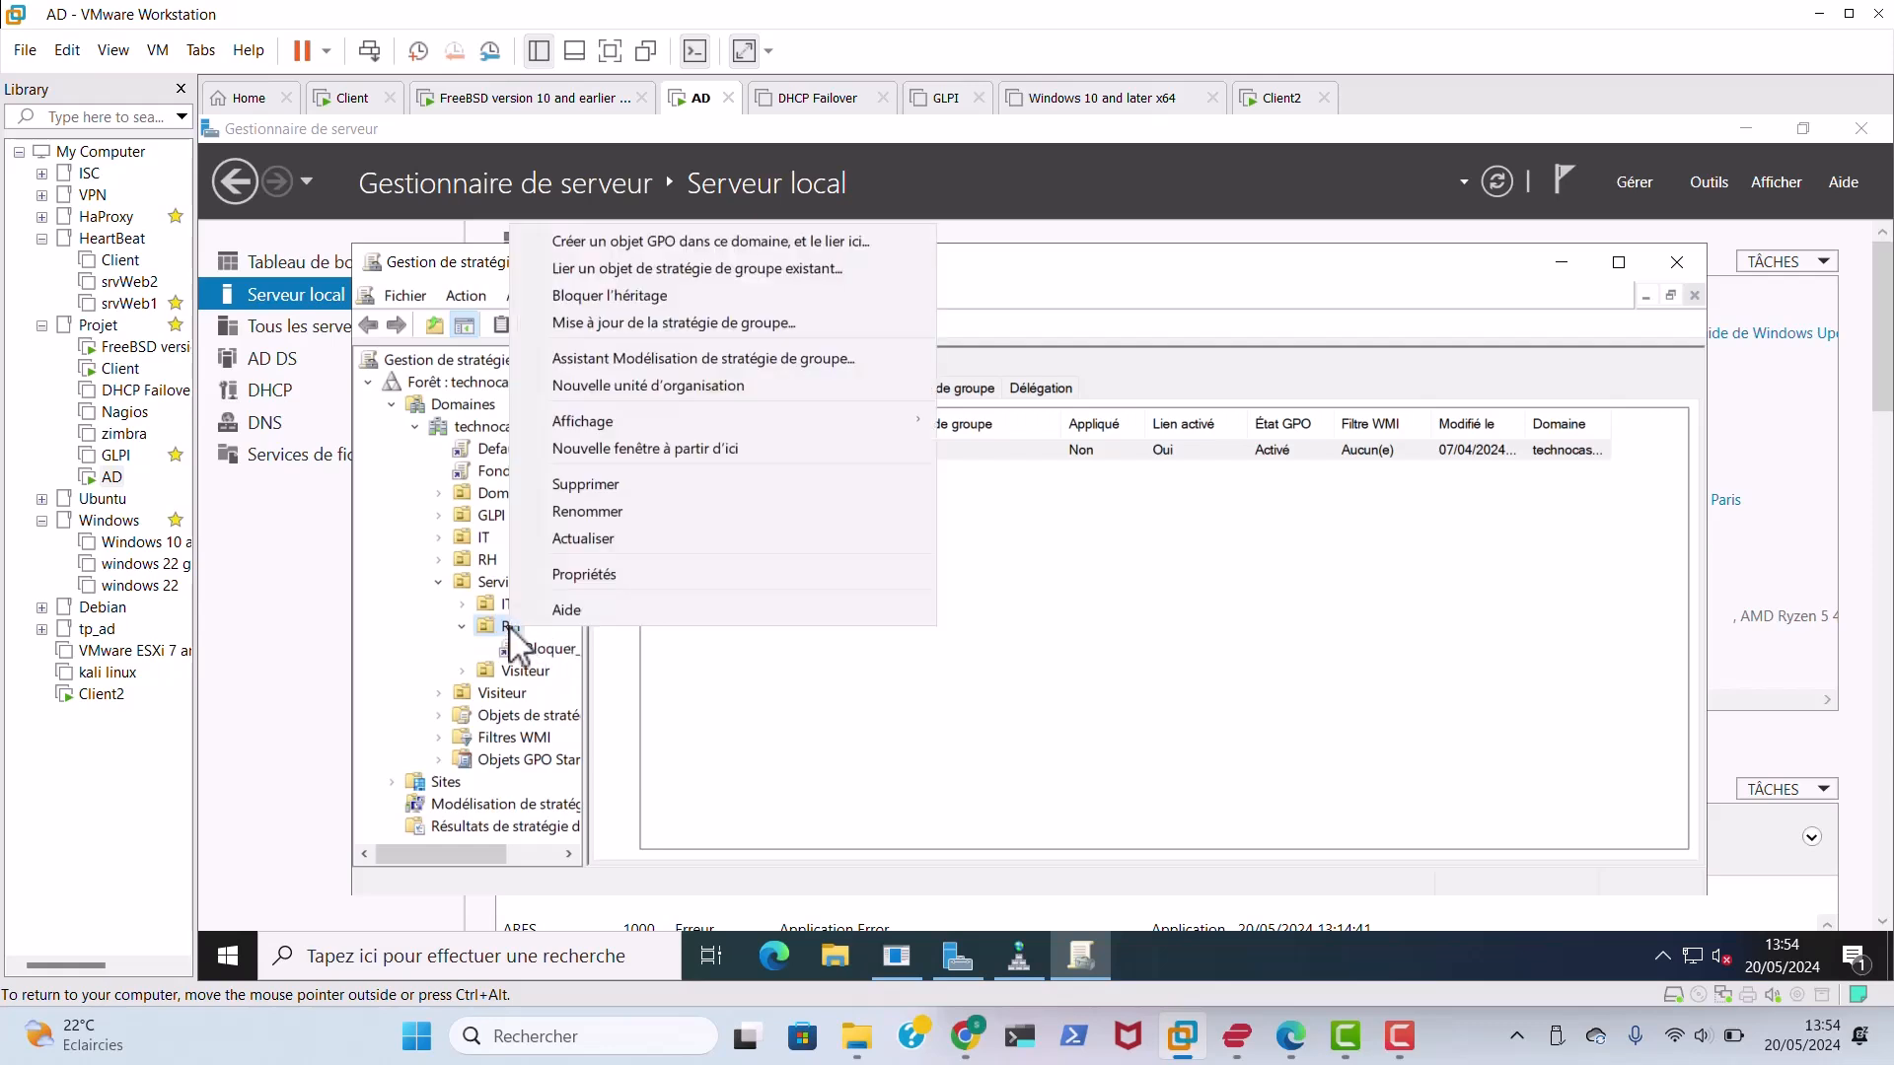
left_click(693, 249)
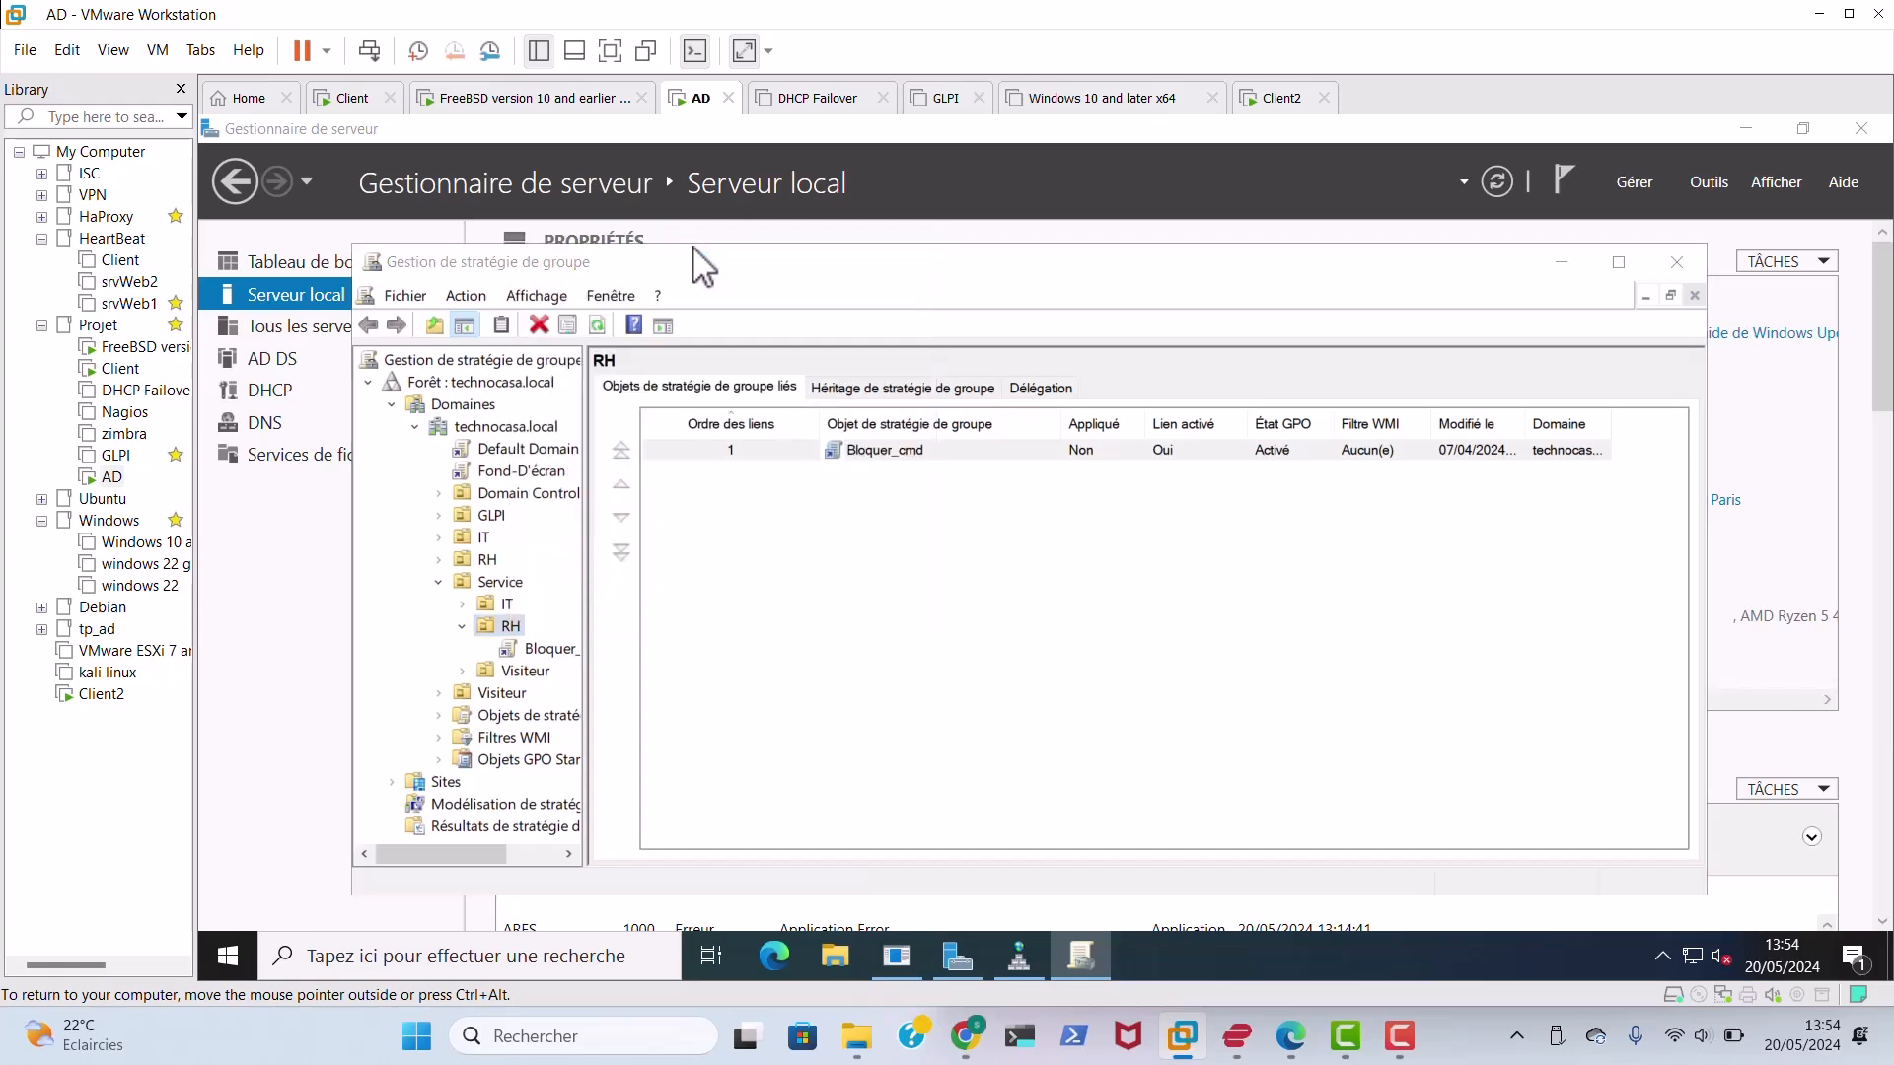
key("BackSpace")
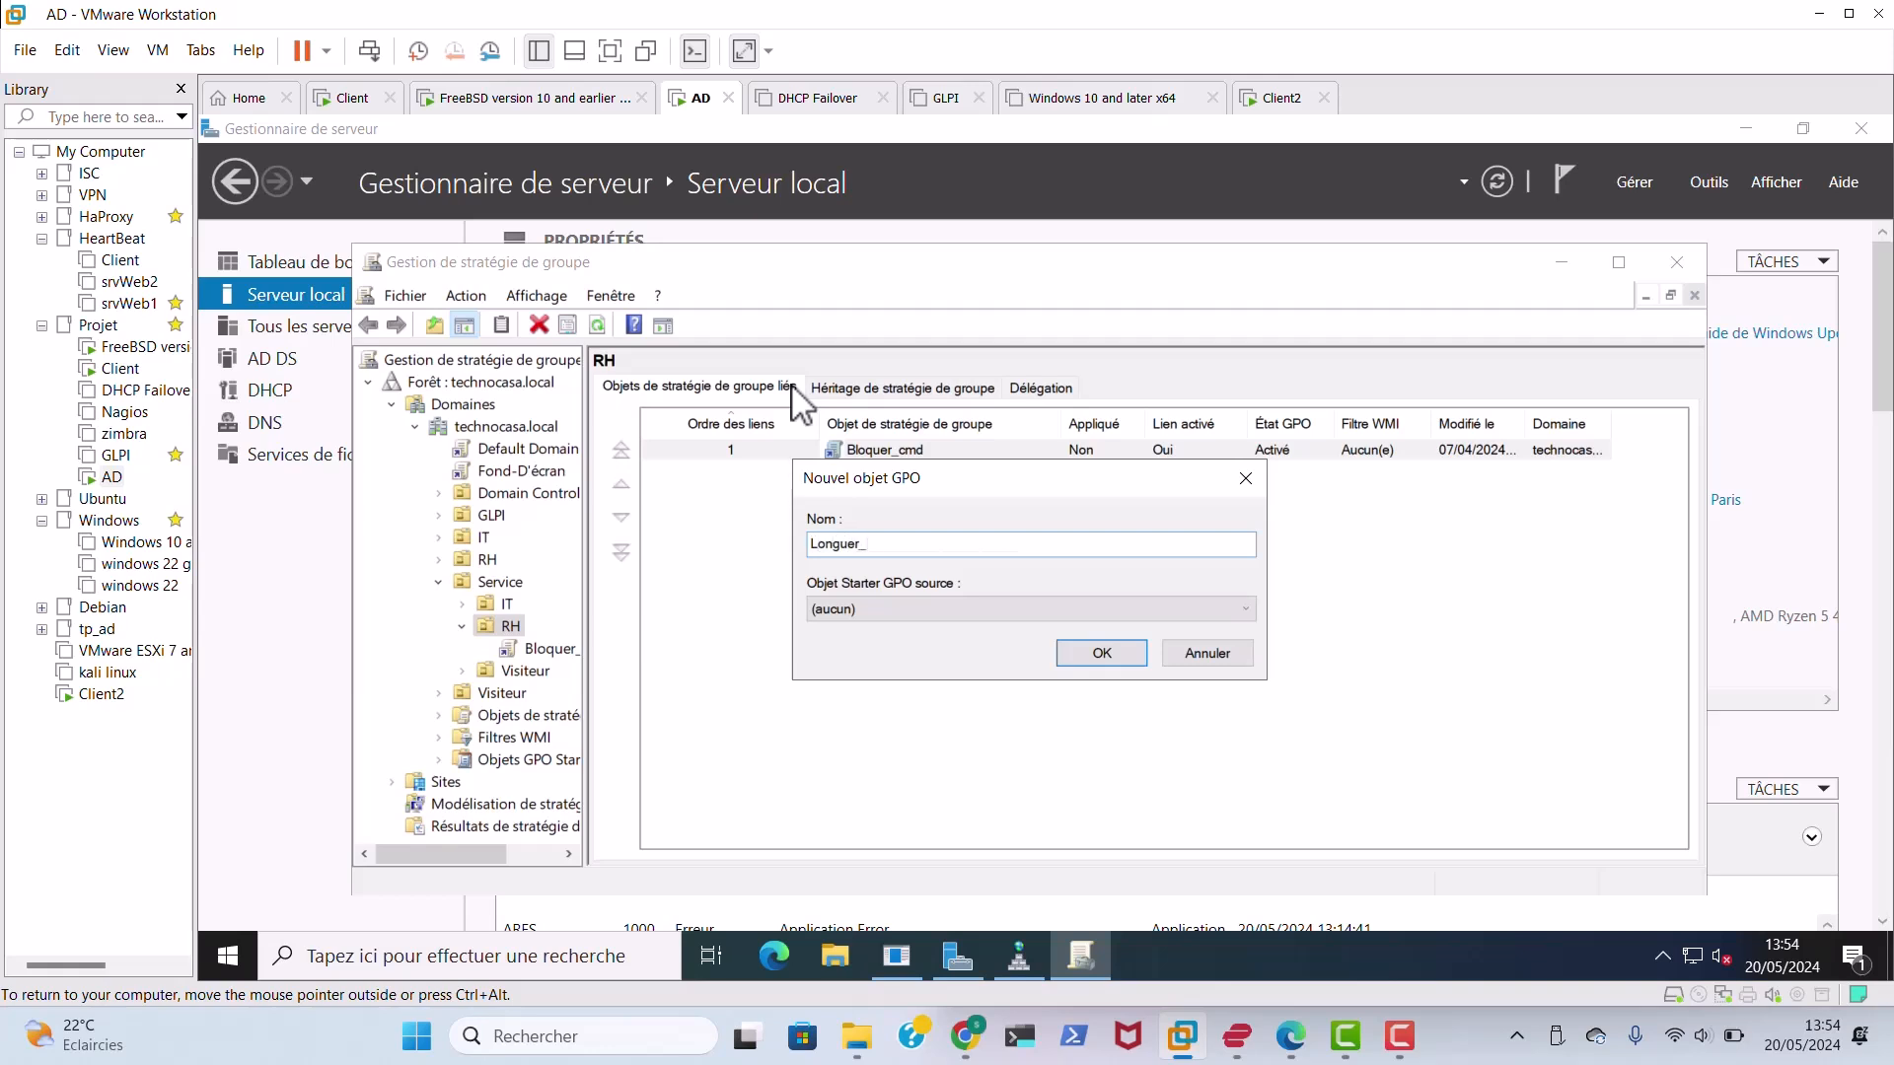
left_click(1093, 654)
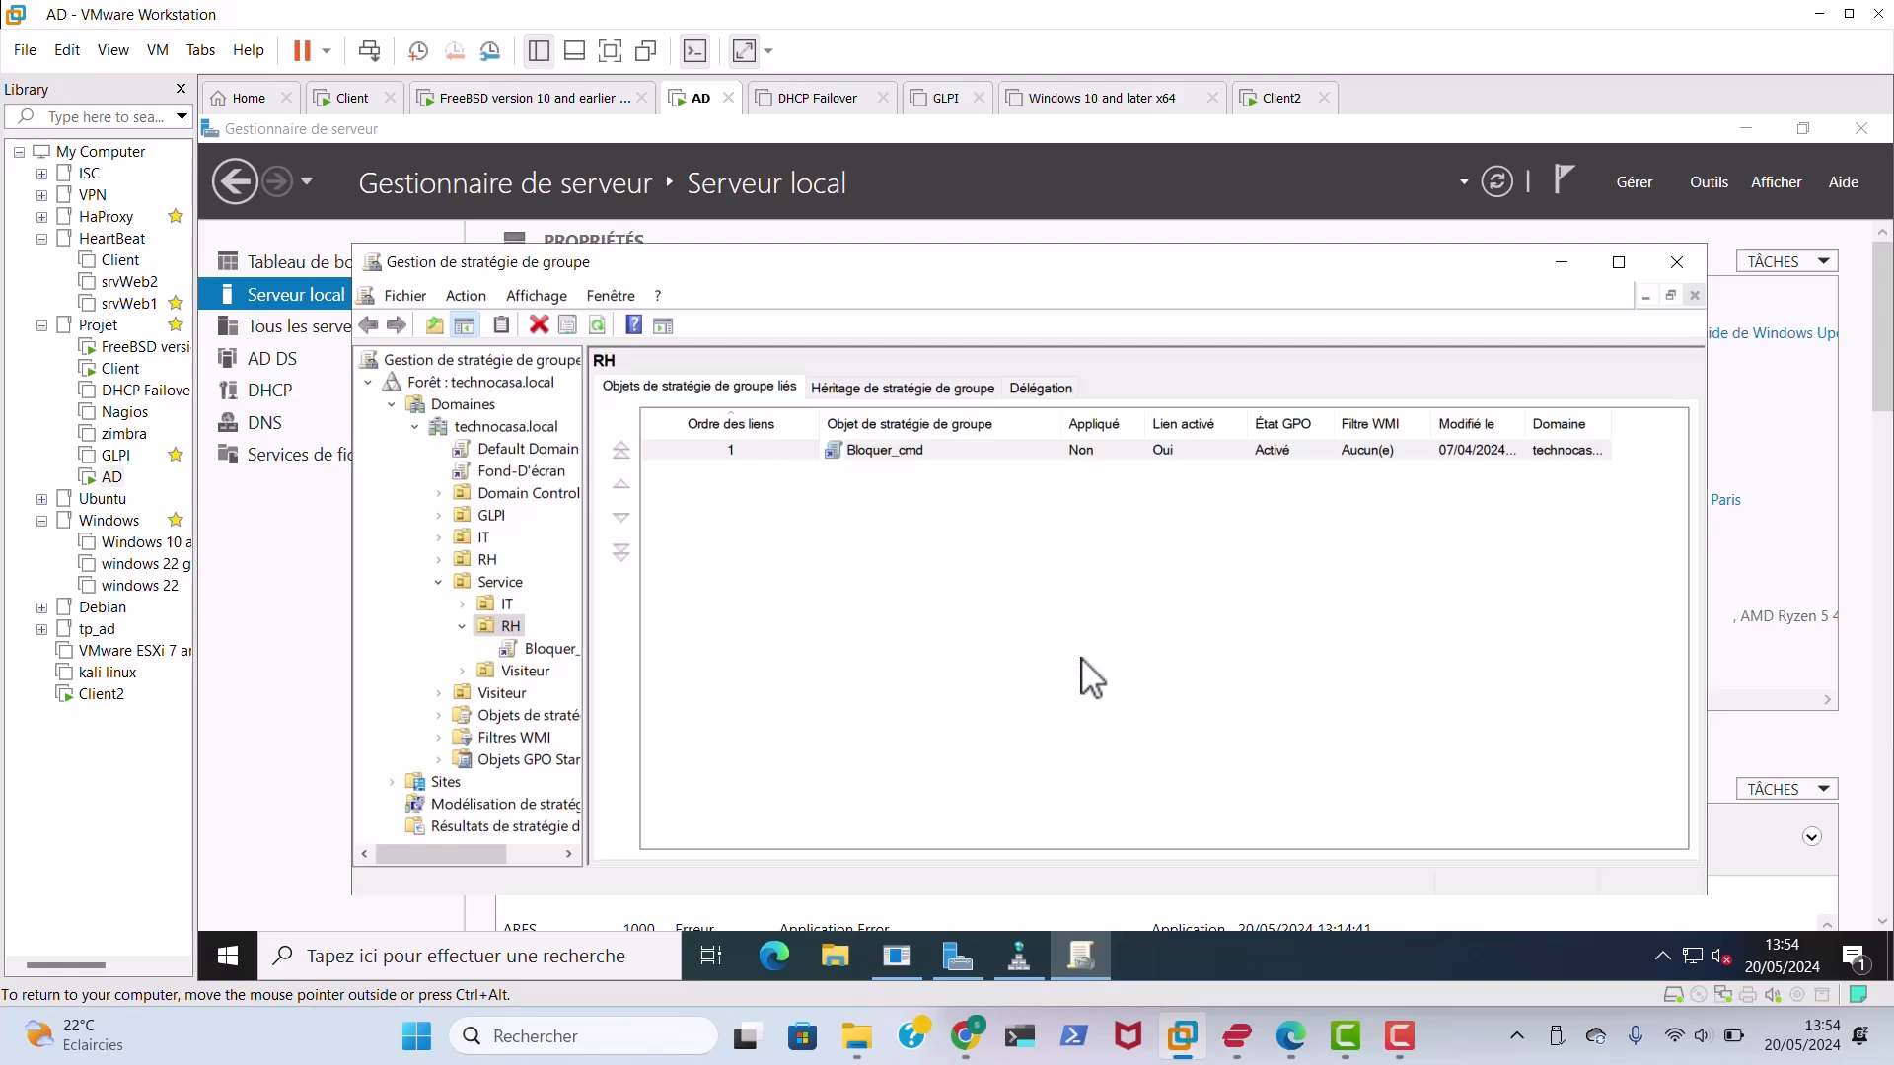
Open the Longuer_mdp GPO under Service > RH for editing.
left_click(538, 653)
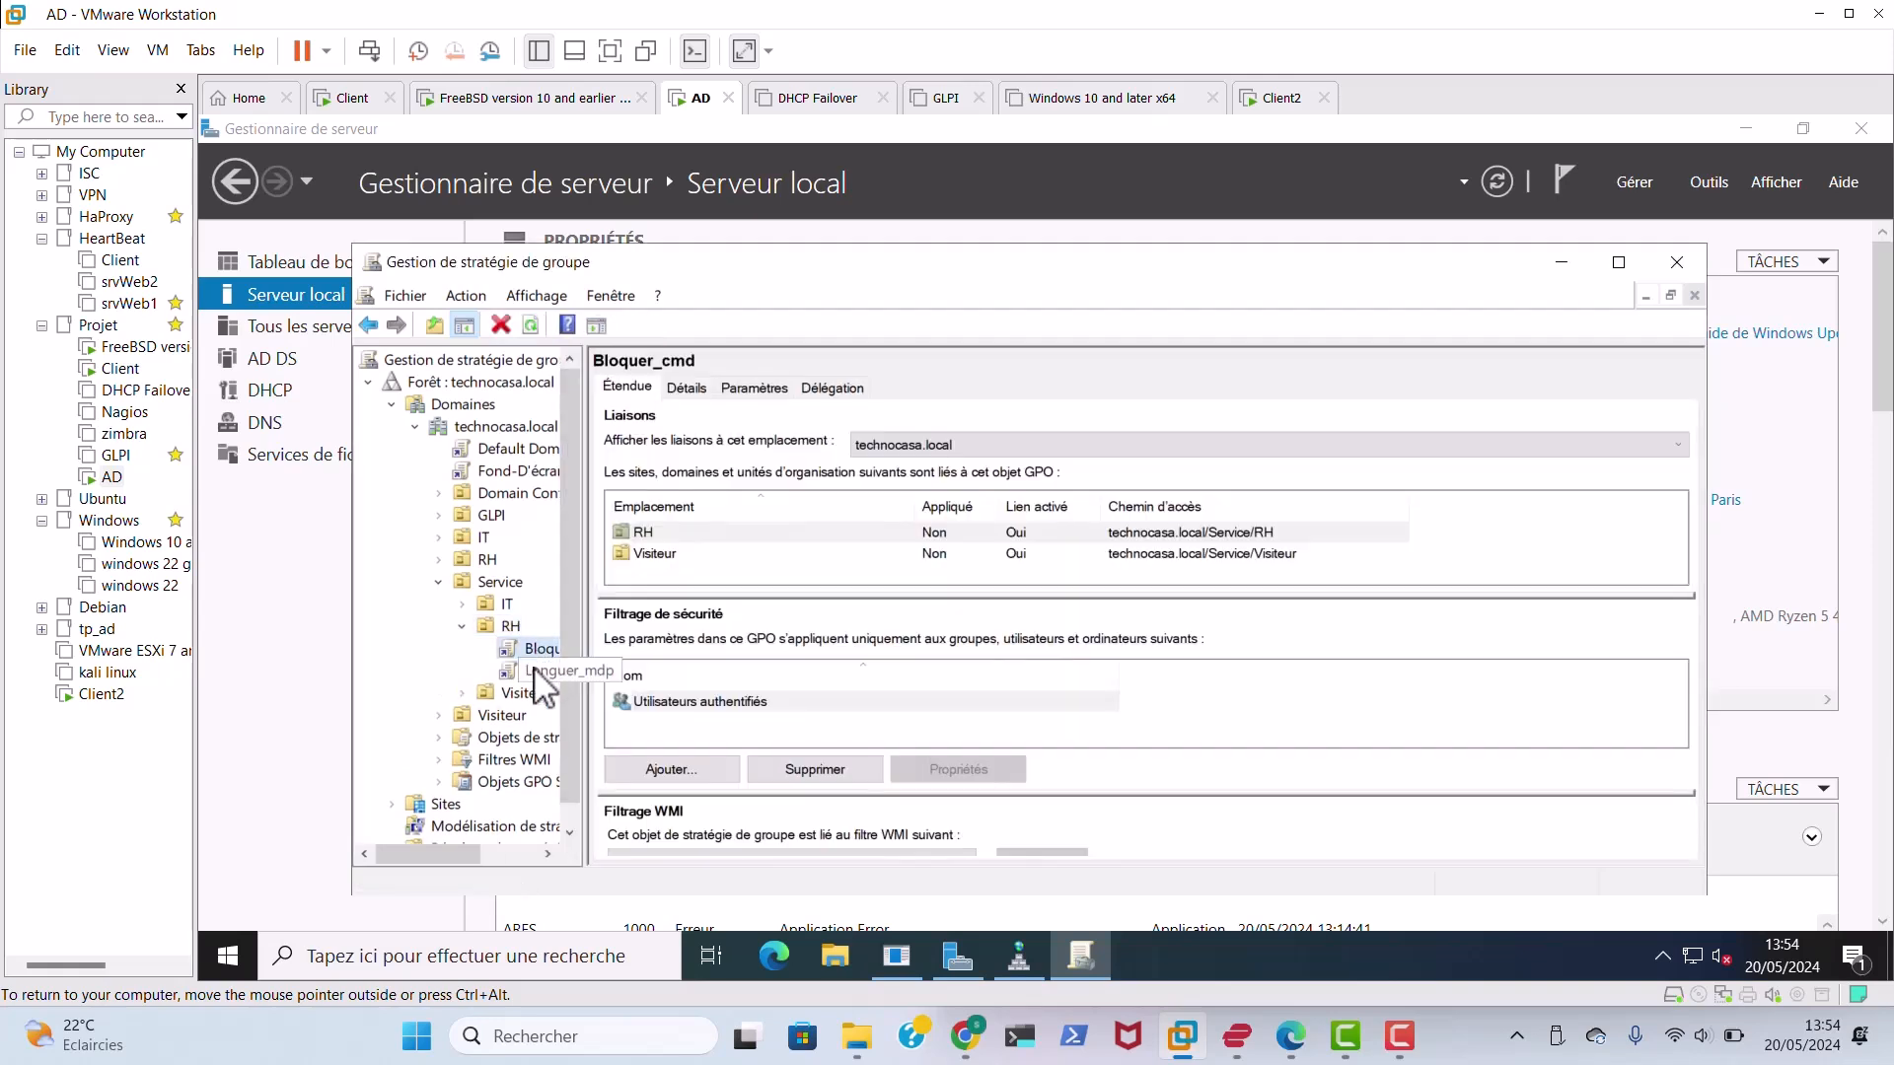
left_click(536, 670)
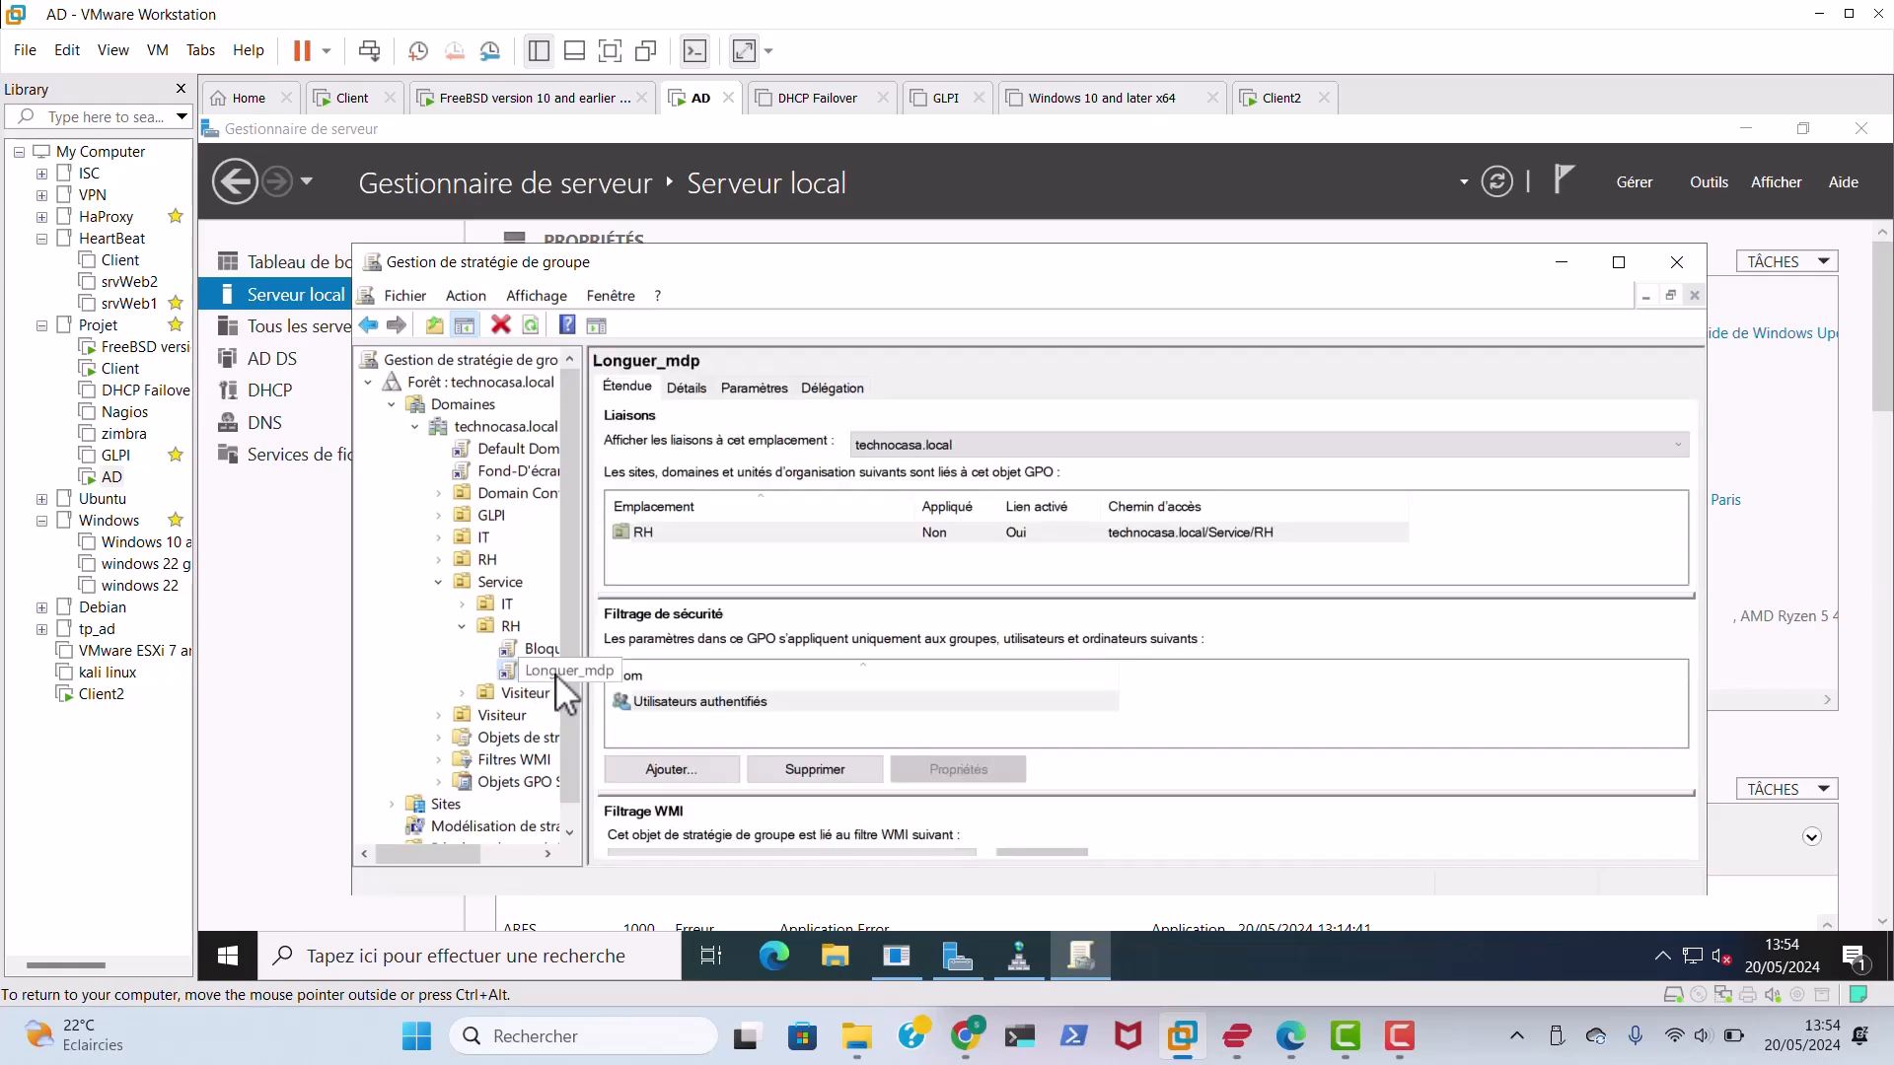
right_click(548, 681)
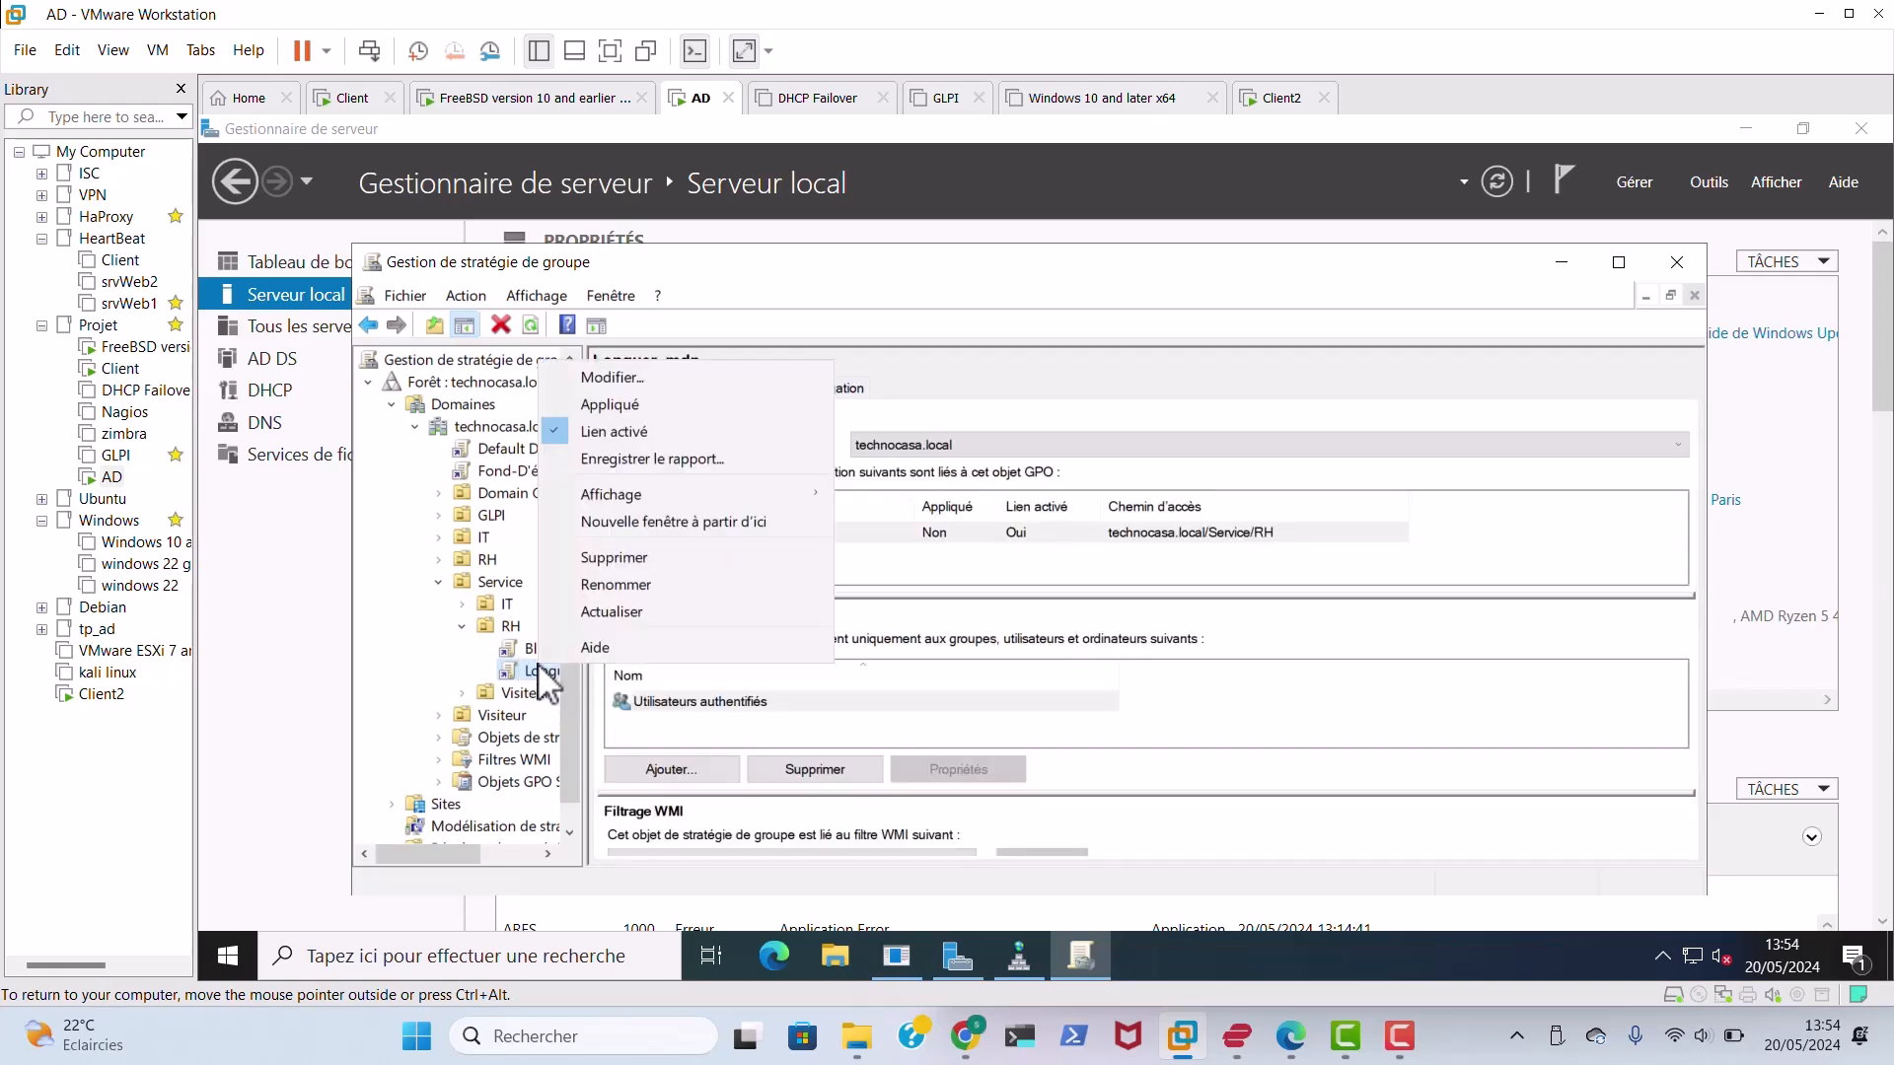
left_click(712, 374)
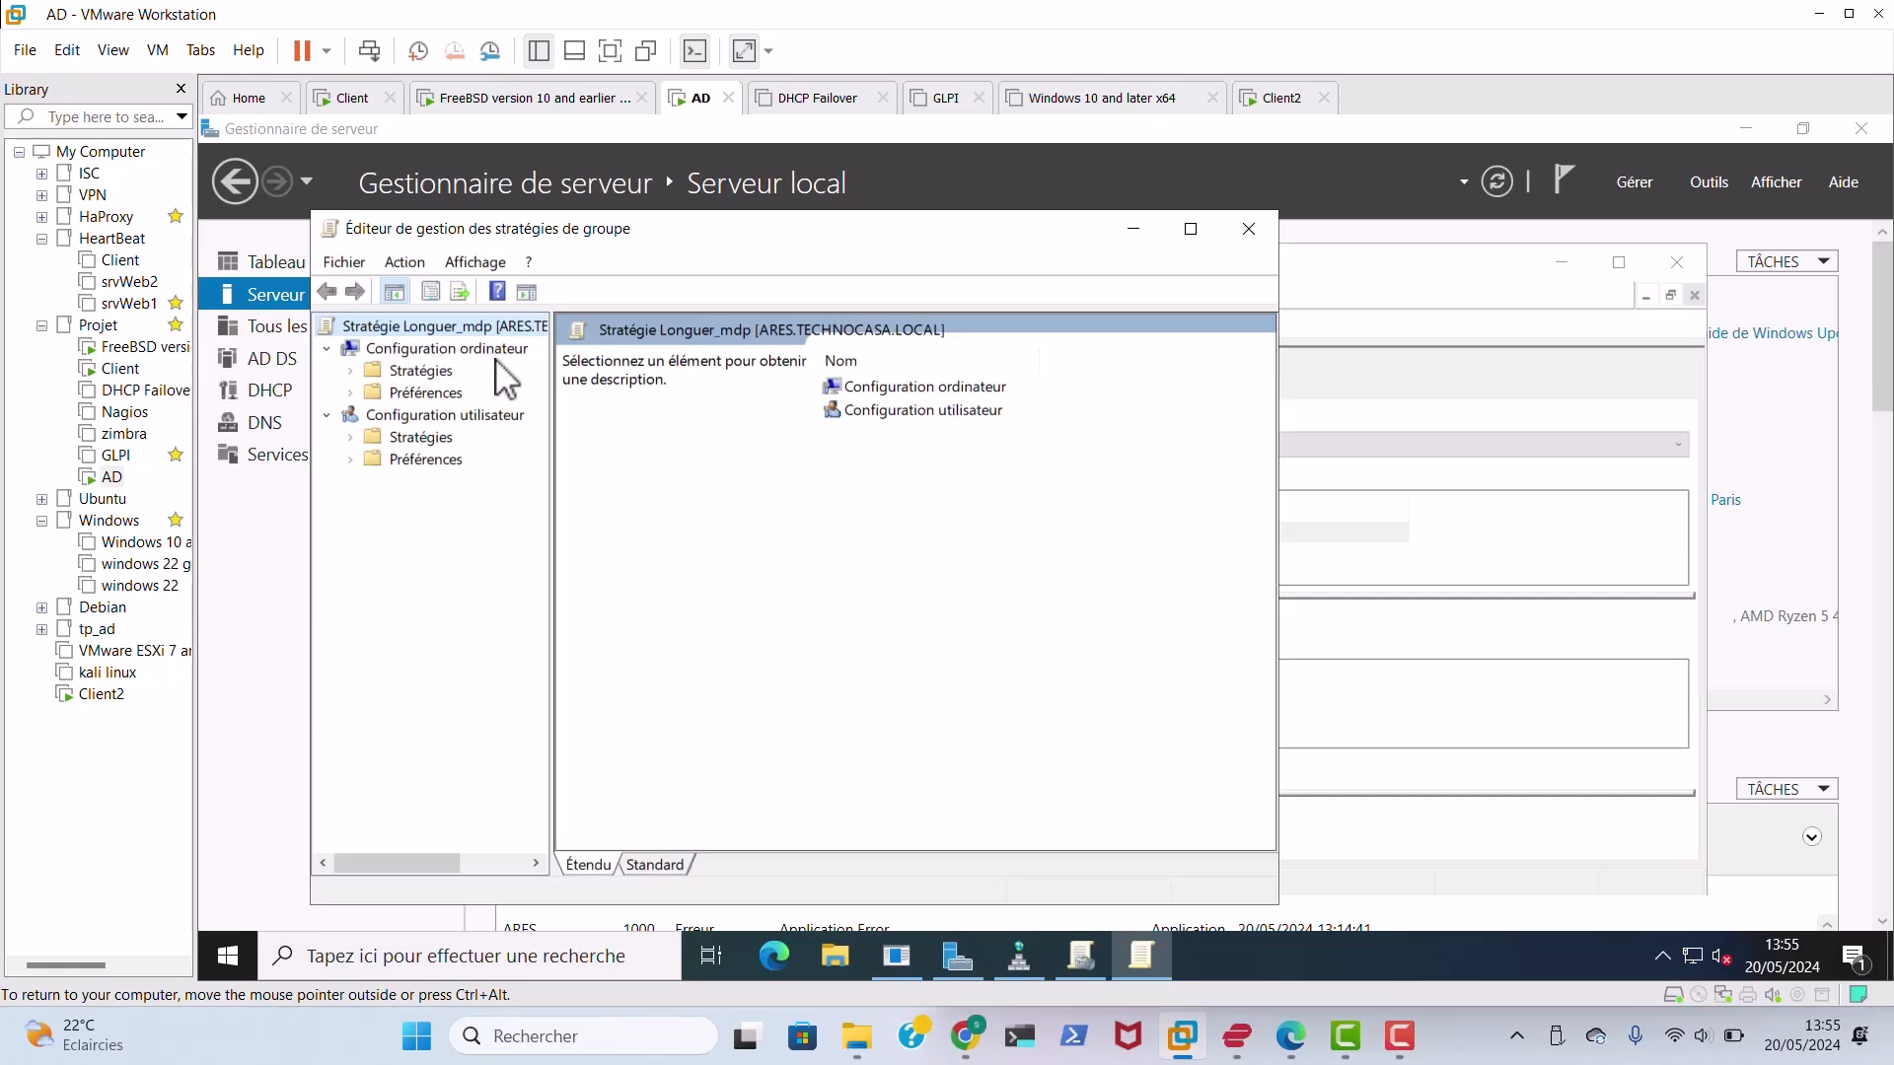
In the computer configuration policies, open Stratégie de mot de passe under the account policies of the Windows security settings.
left_click(414, 374)
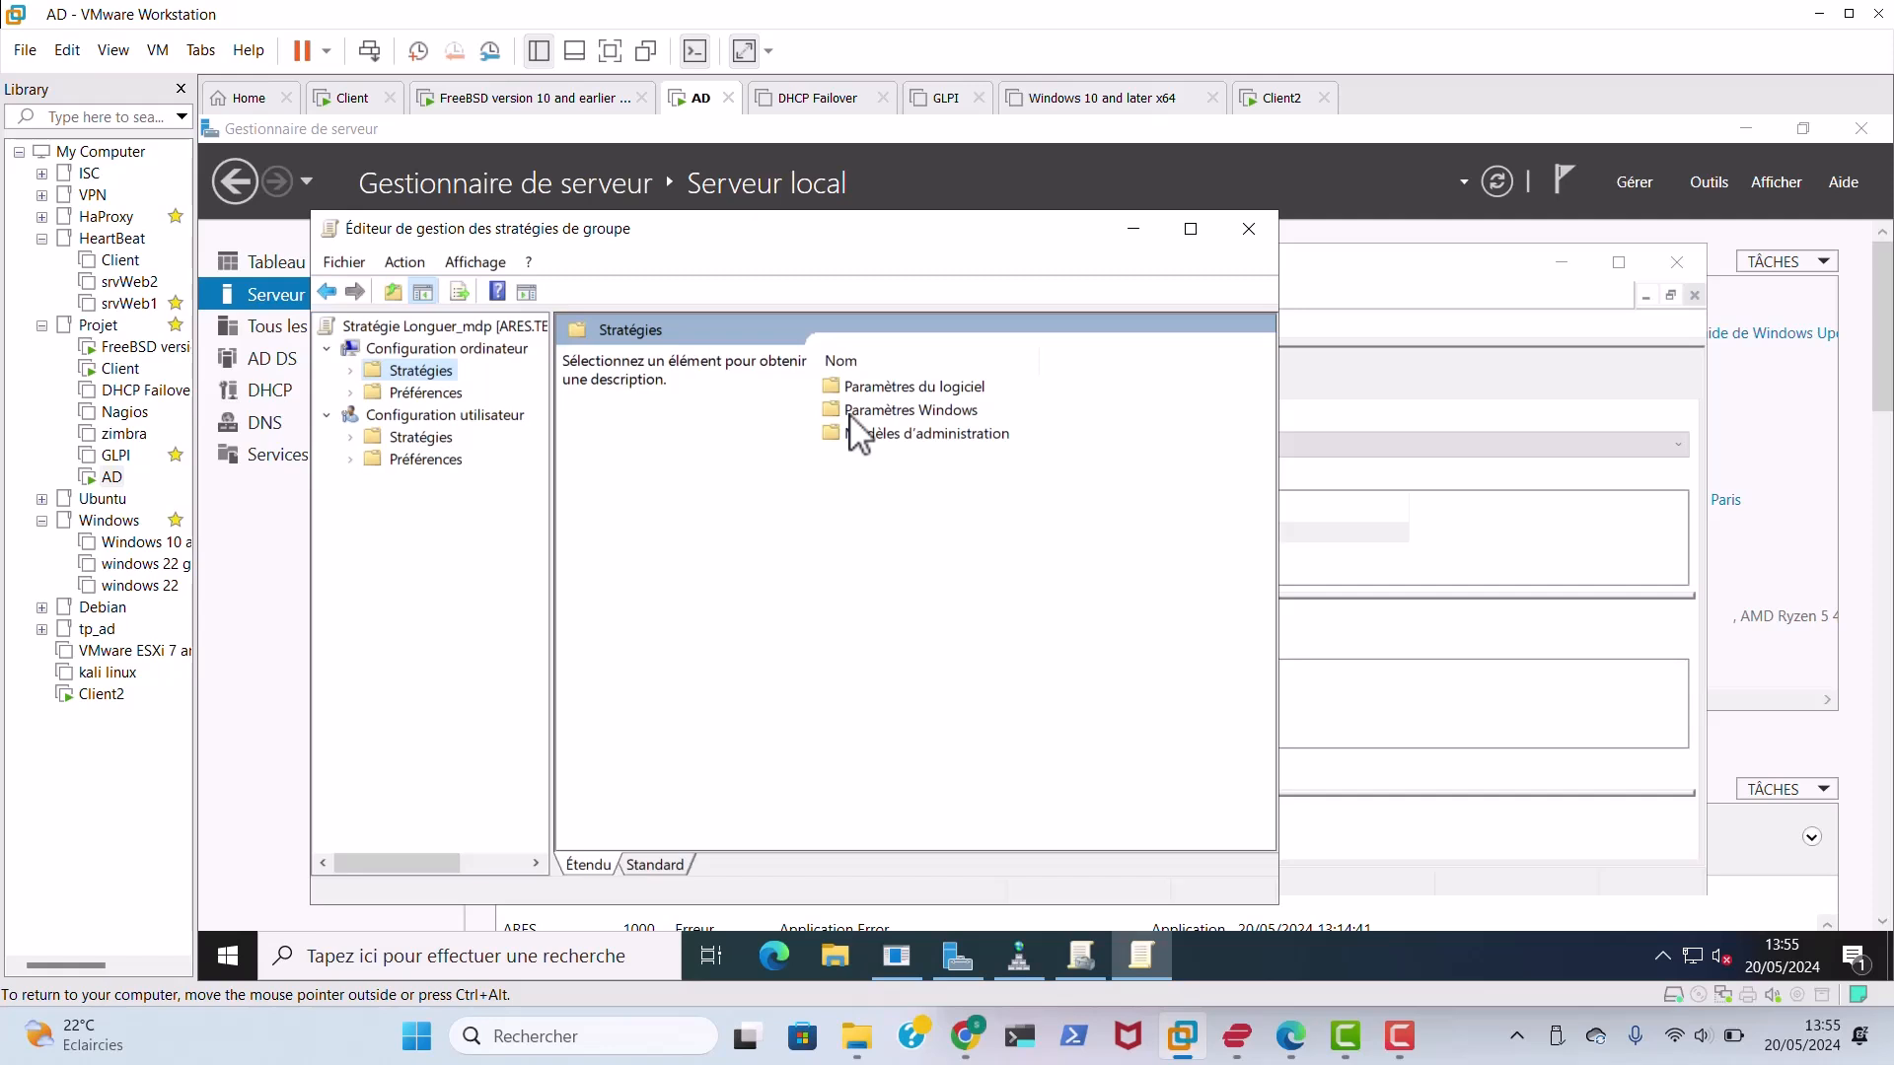
double_click(887, 409)
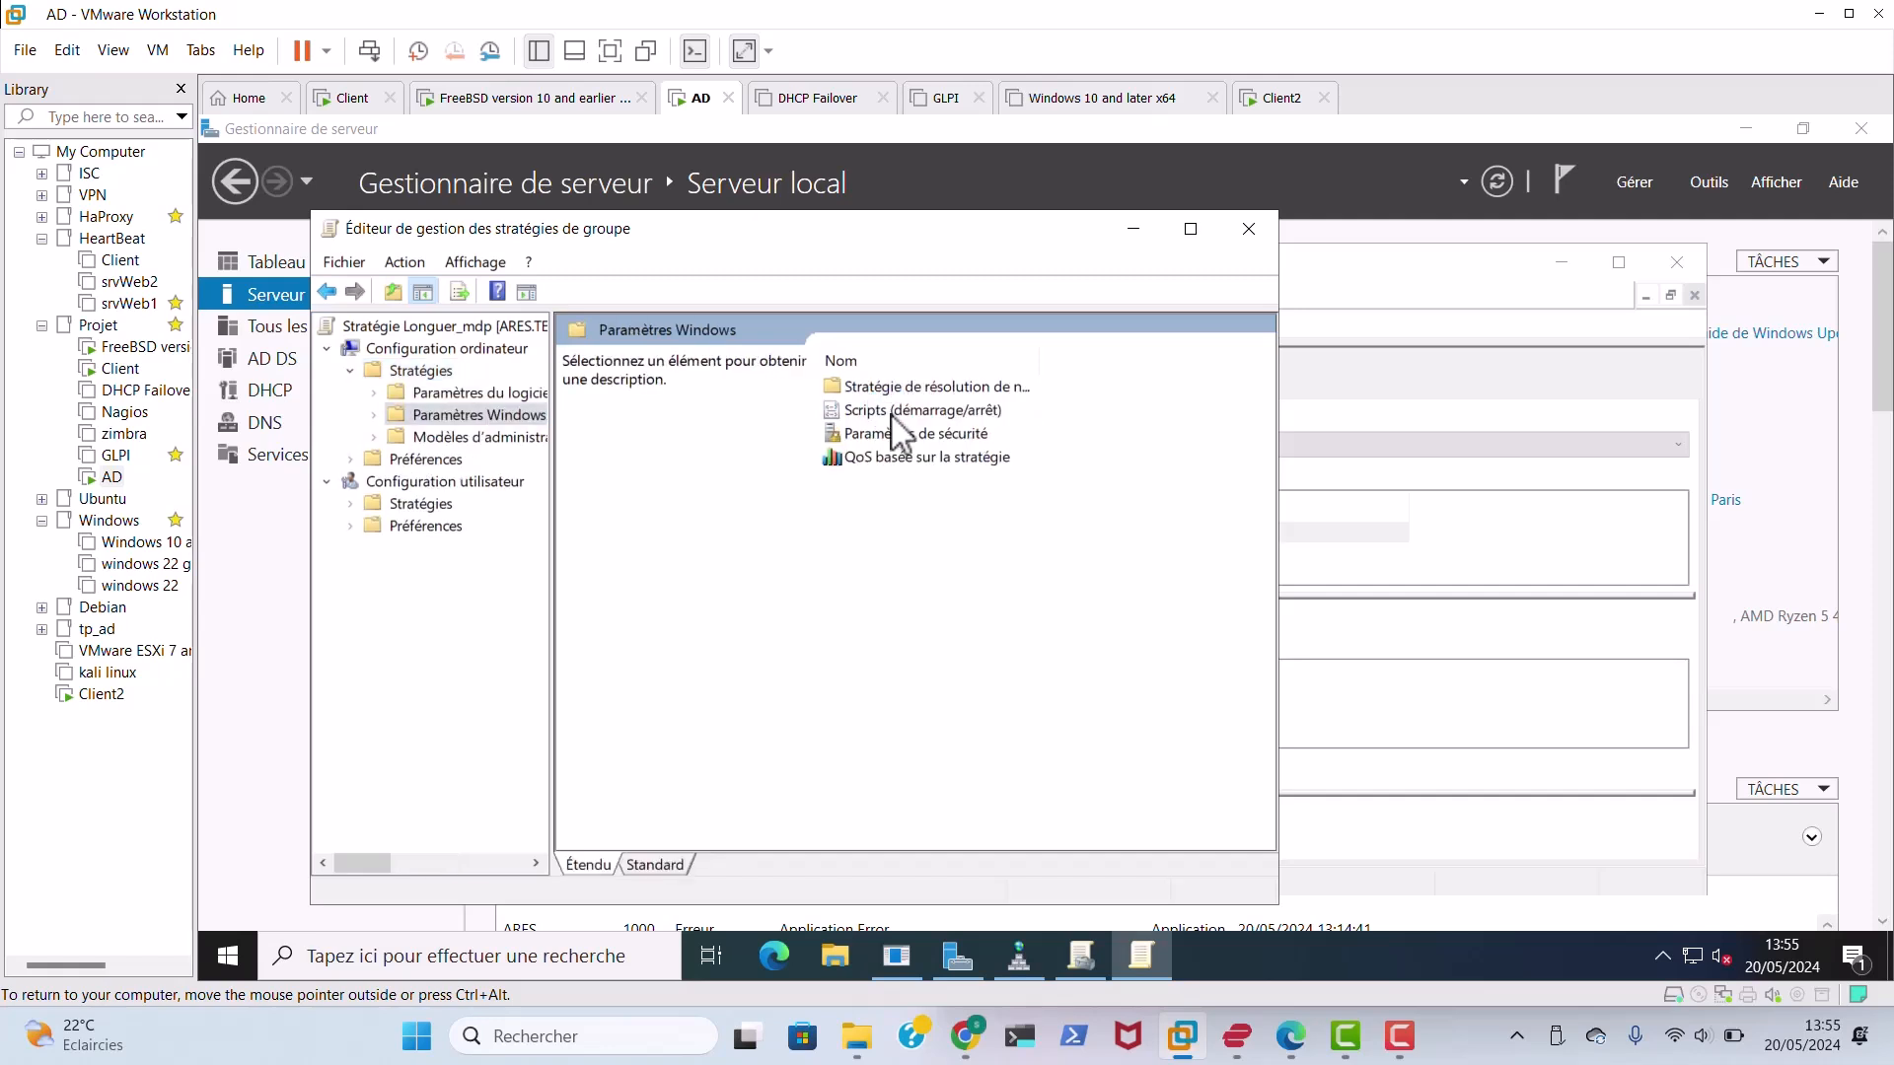
double_click(890, 434)
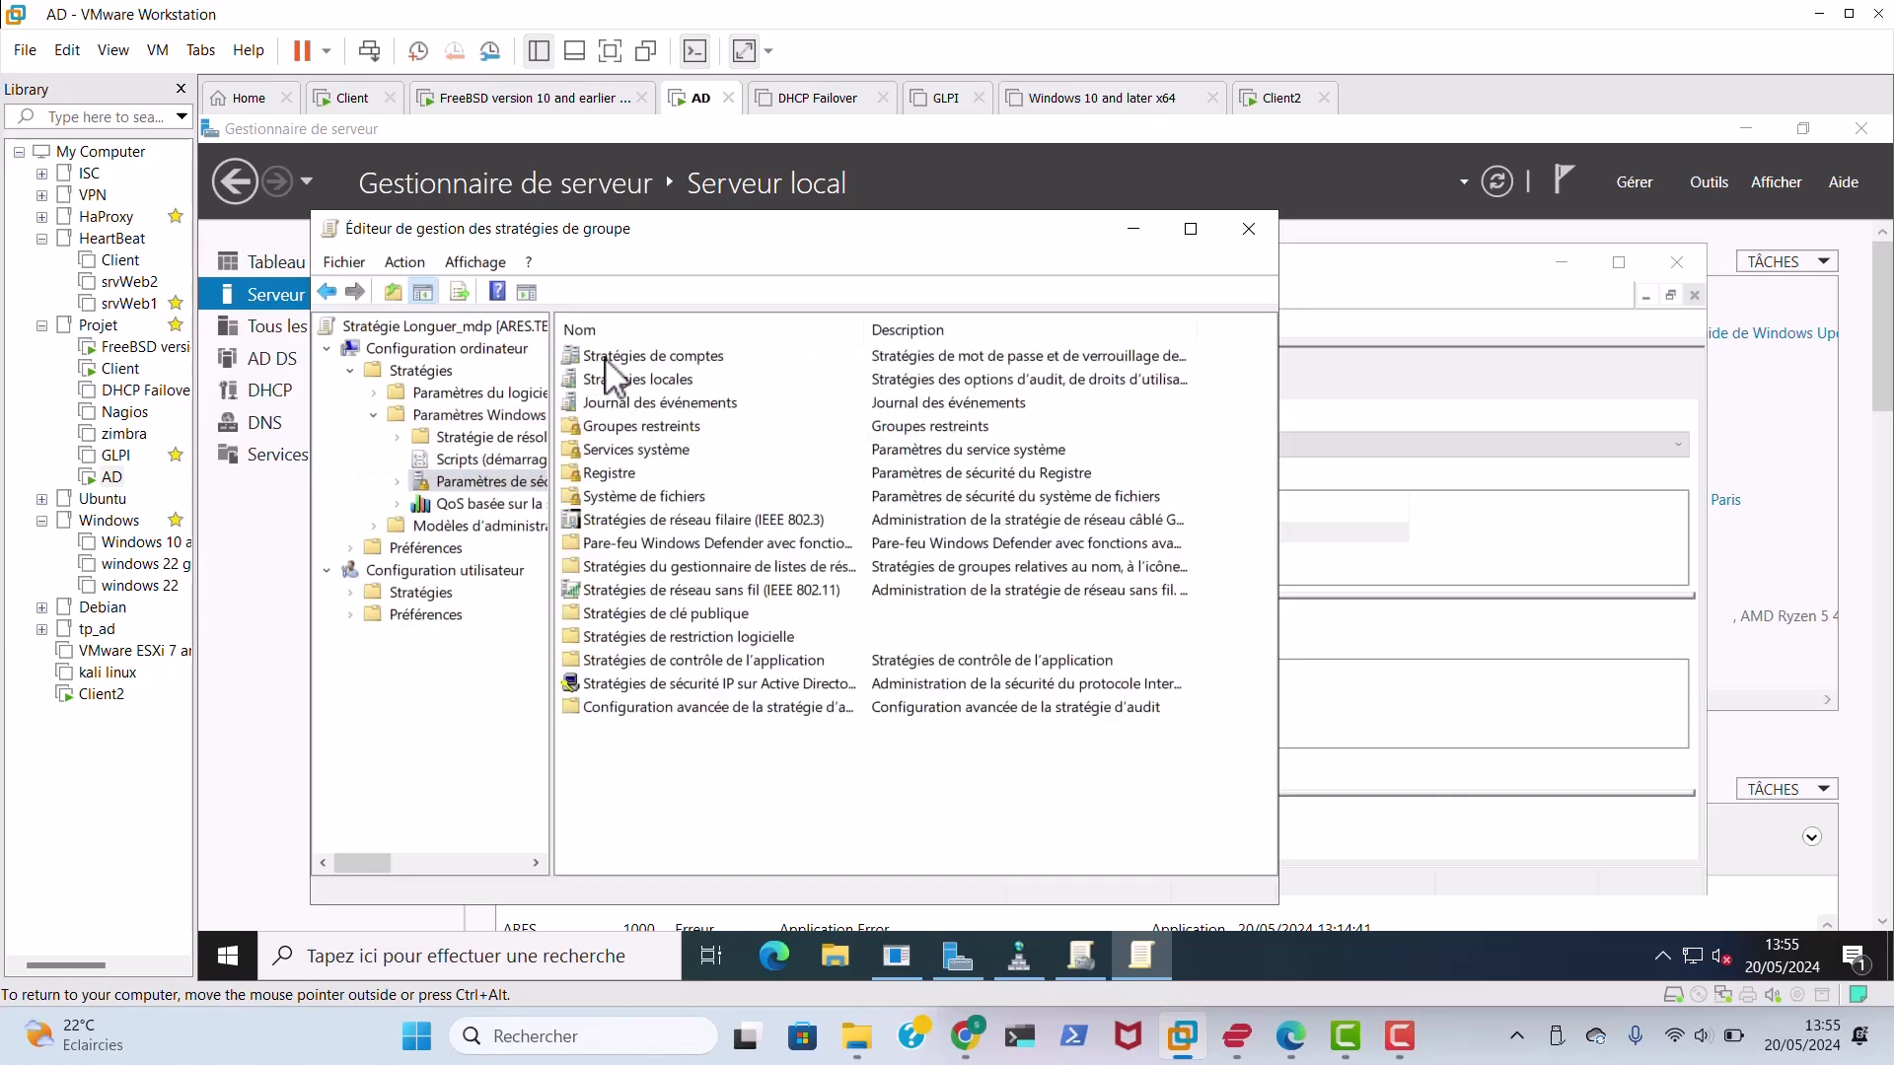
double_click(663, 355)
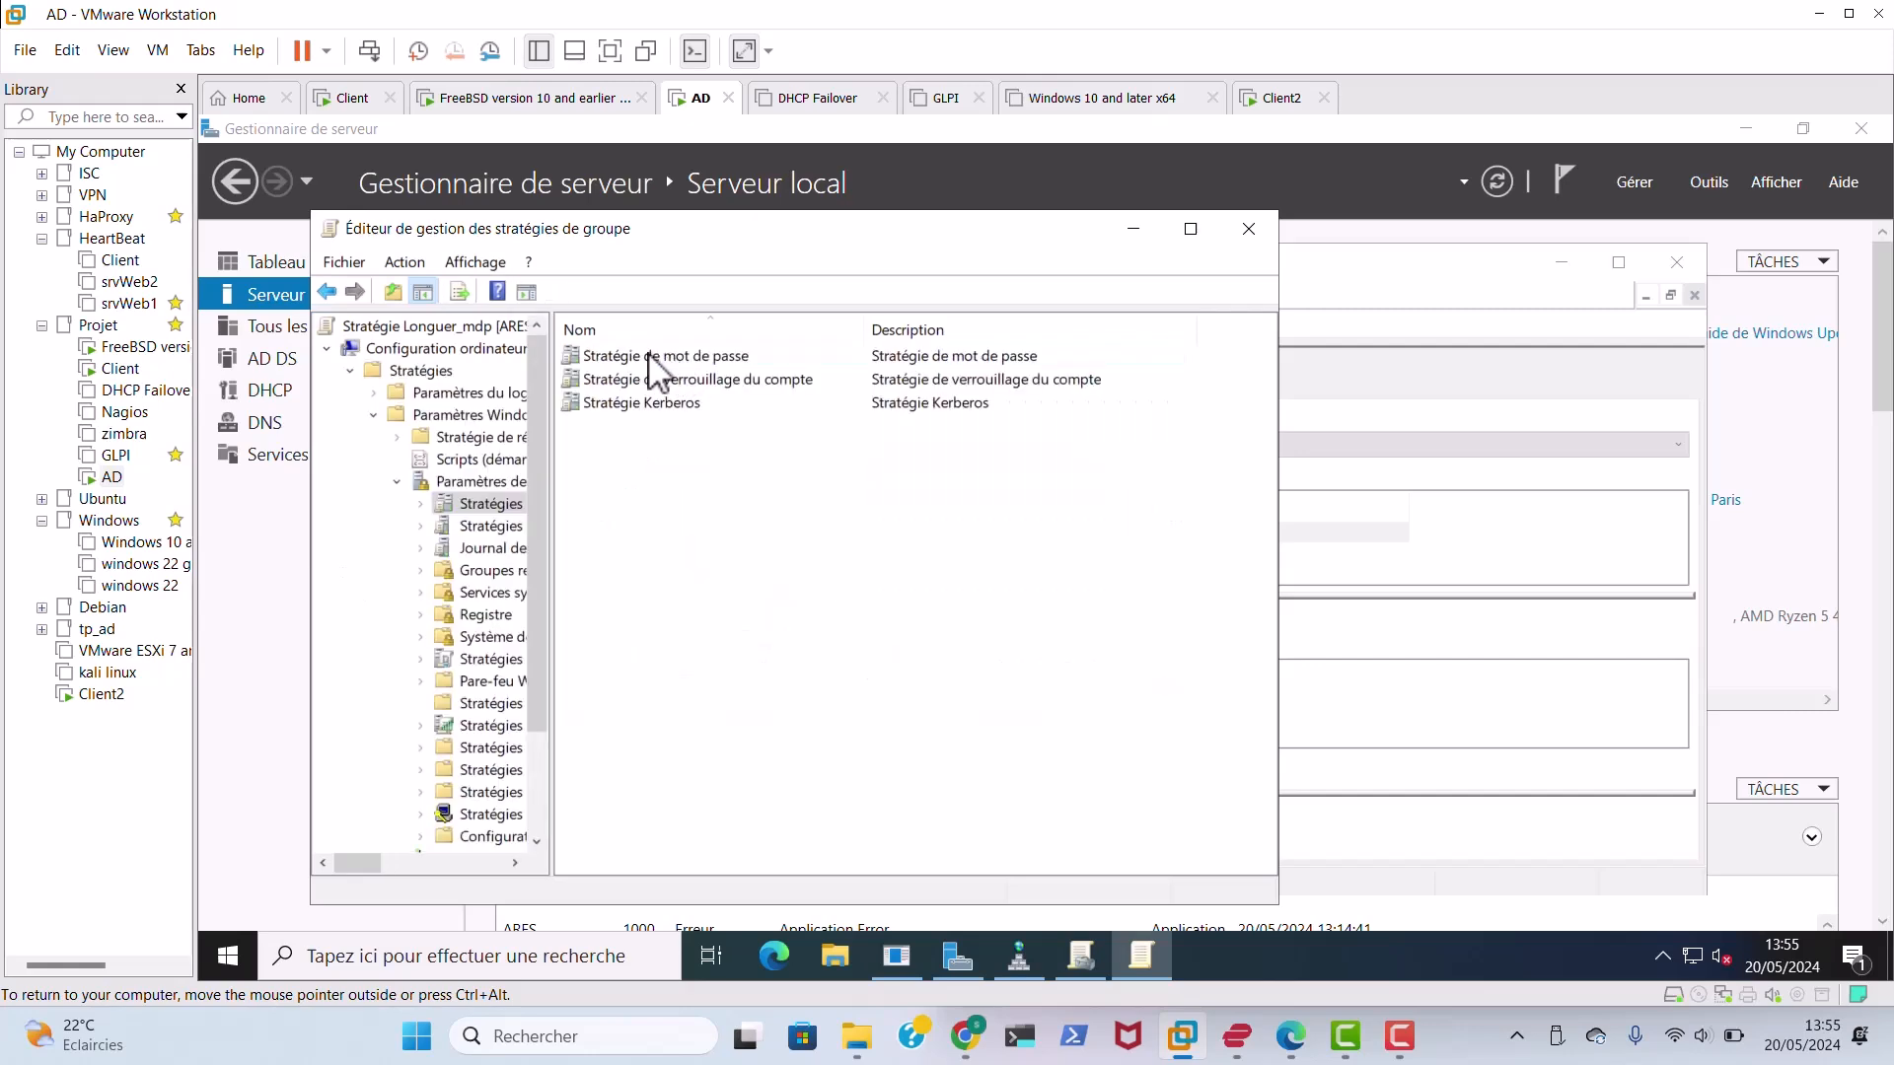
double_click(690, 361)
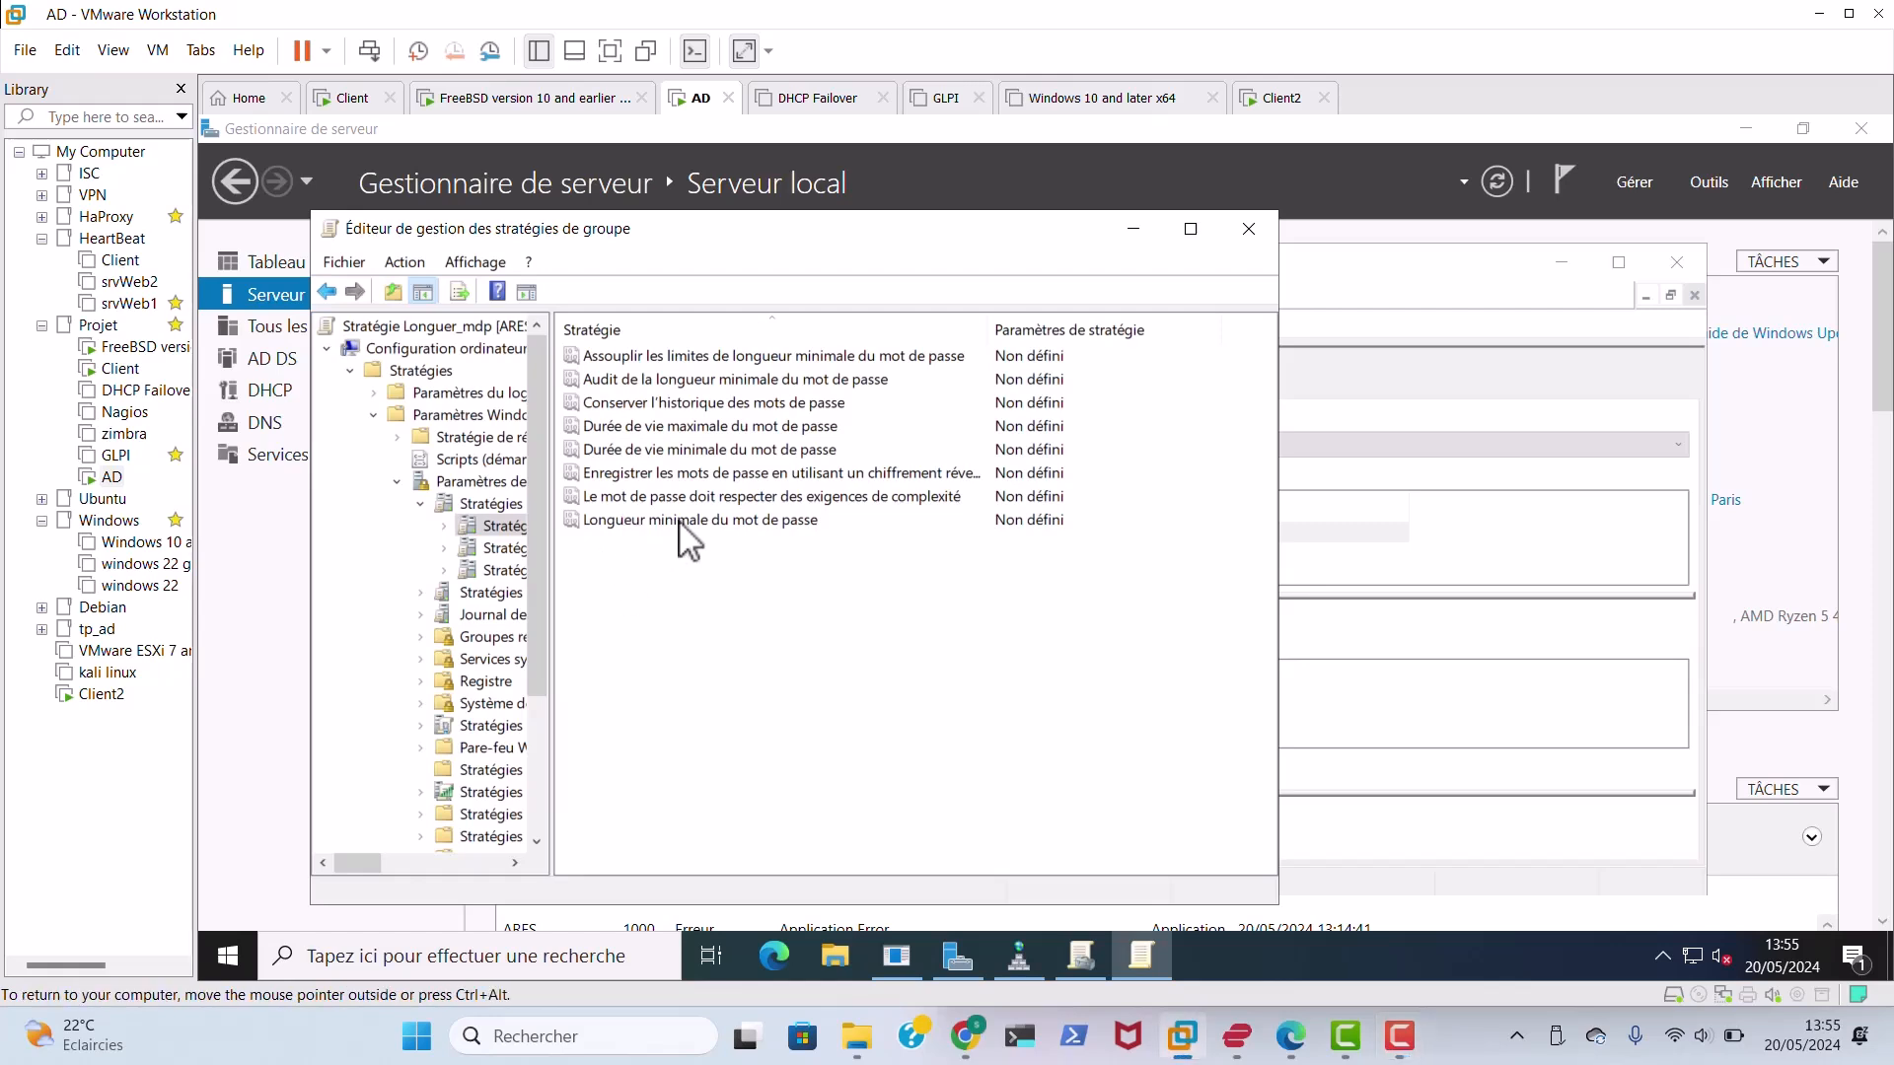
Define the minimum password length policy as 7 characters, apply it, and close the policy editor and Gestion de stratégie de groupe.
double_click(738, 520)
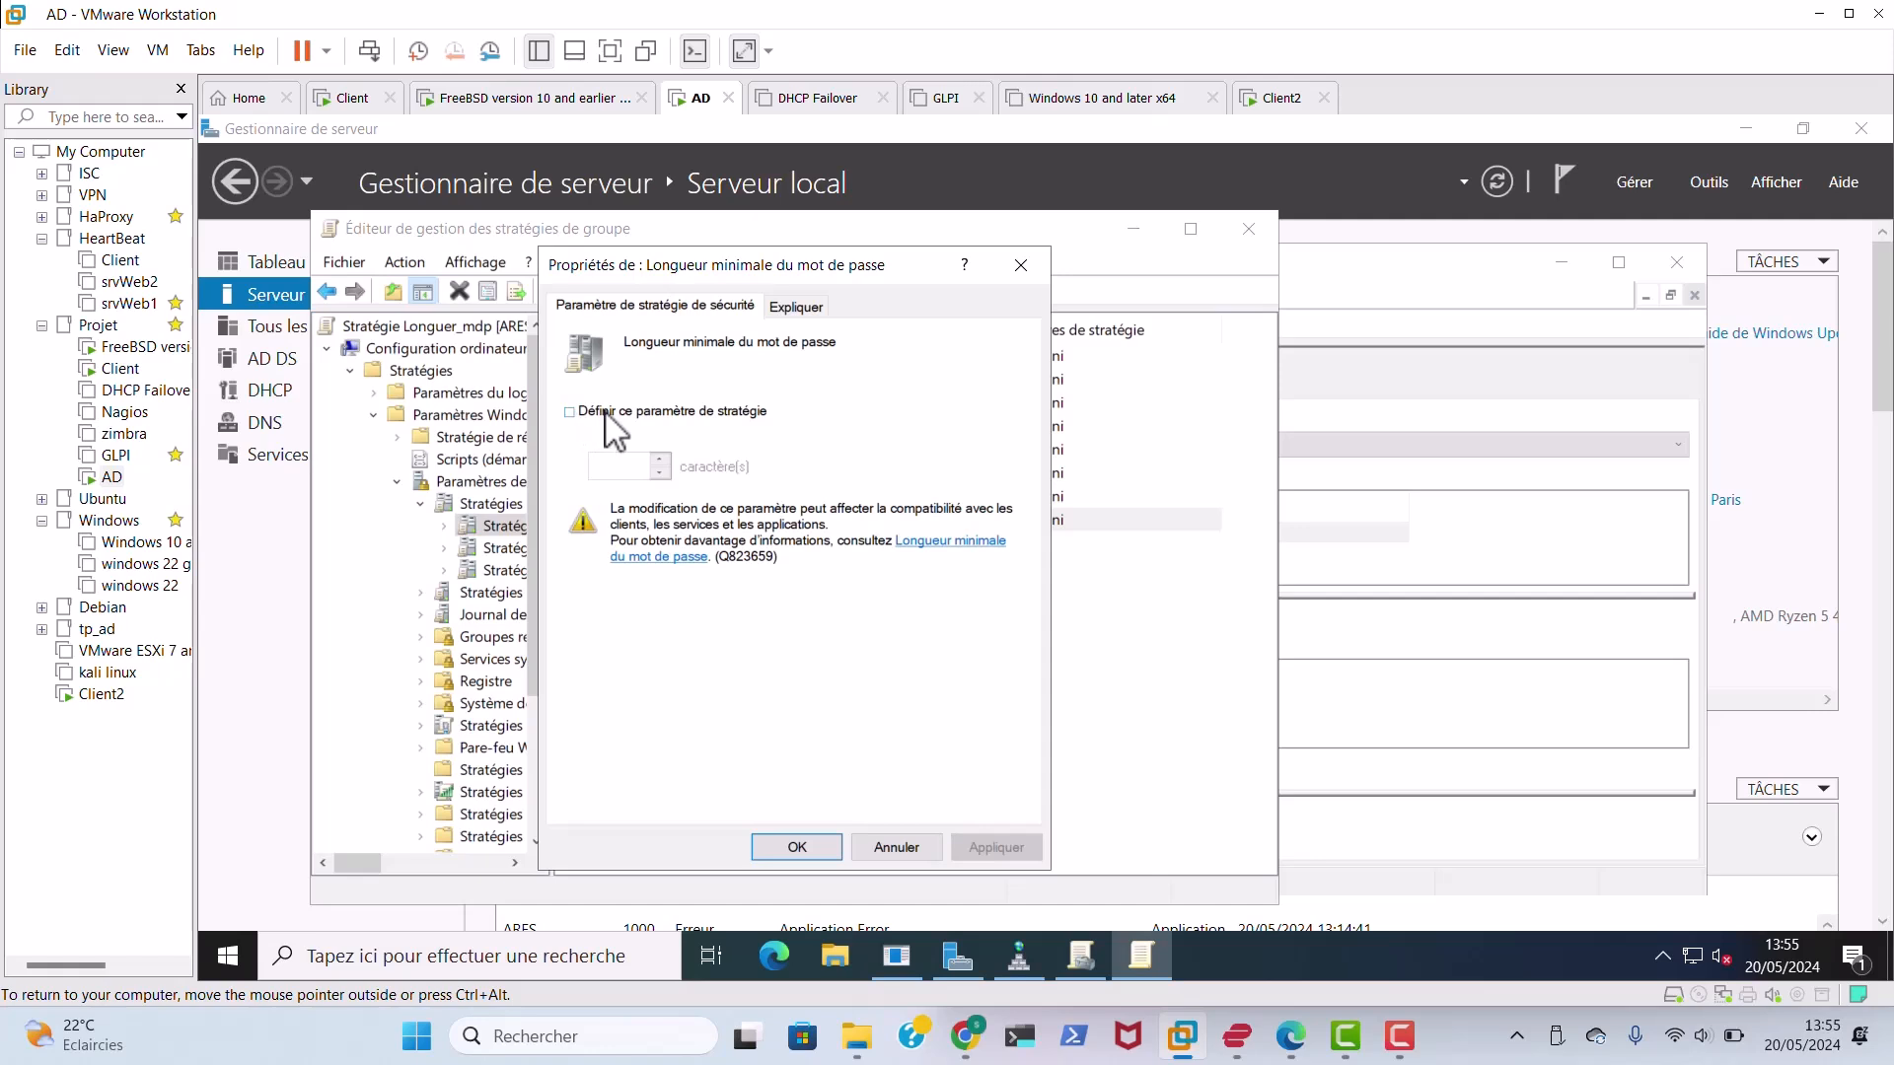
left_click(580, 414)
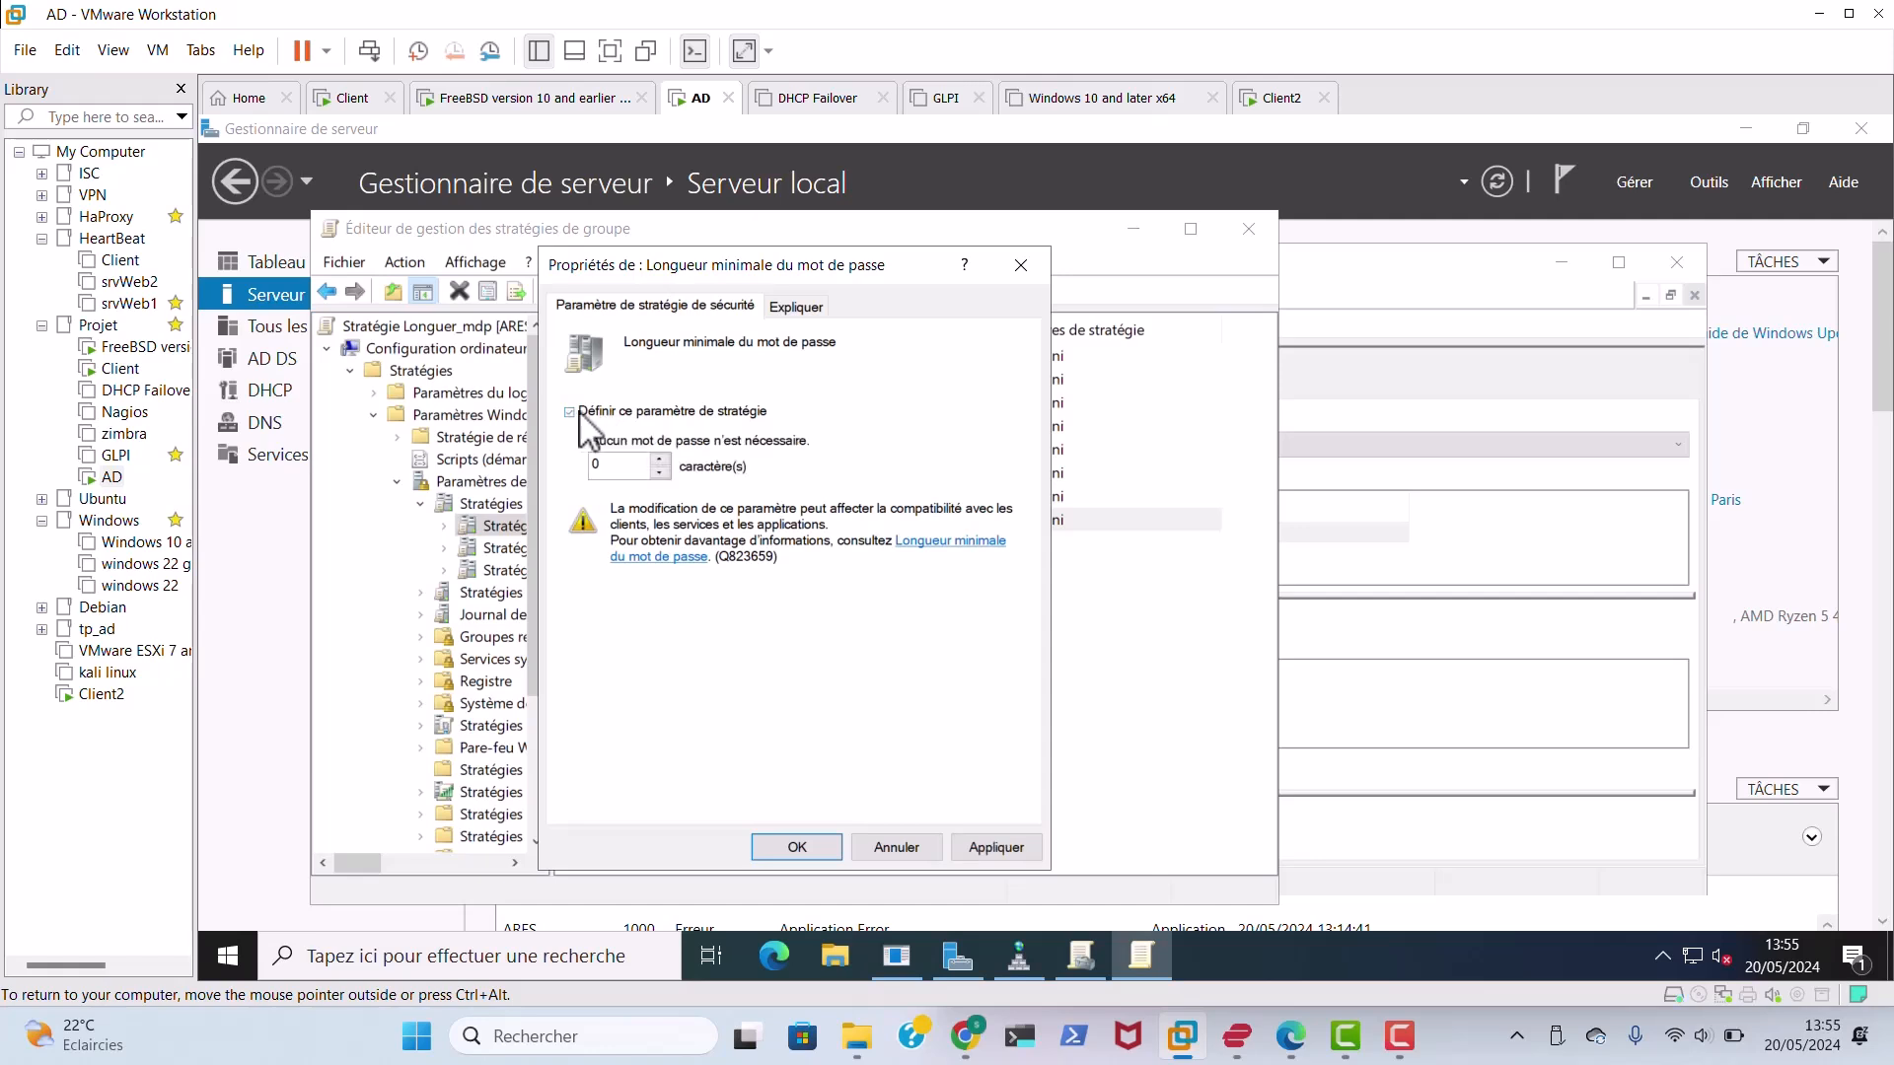
left_click(657, 460)
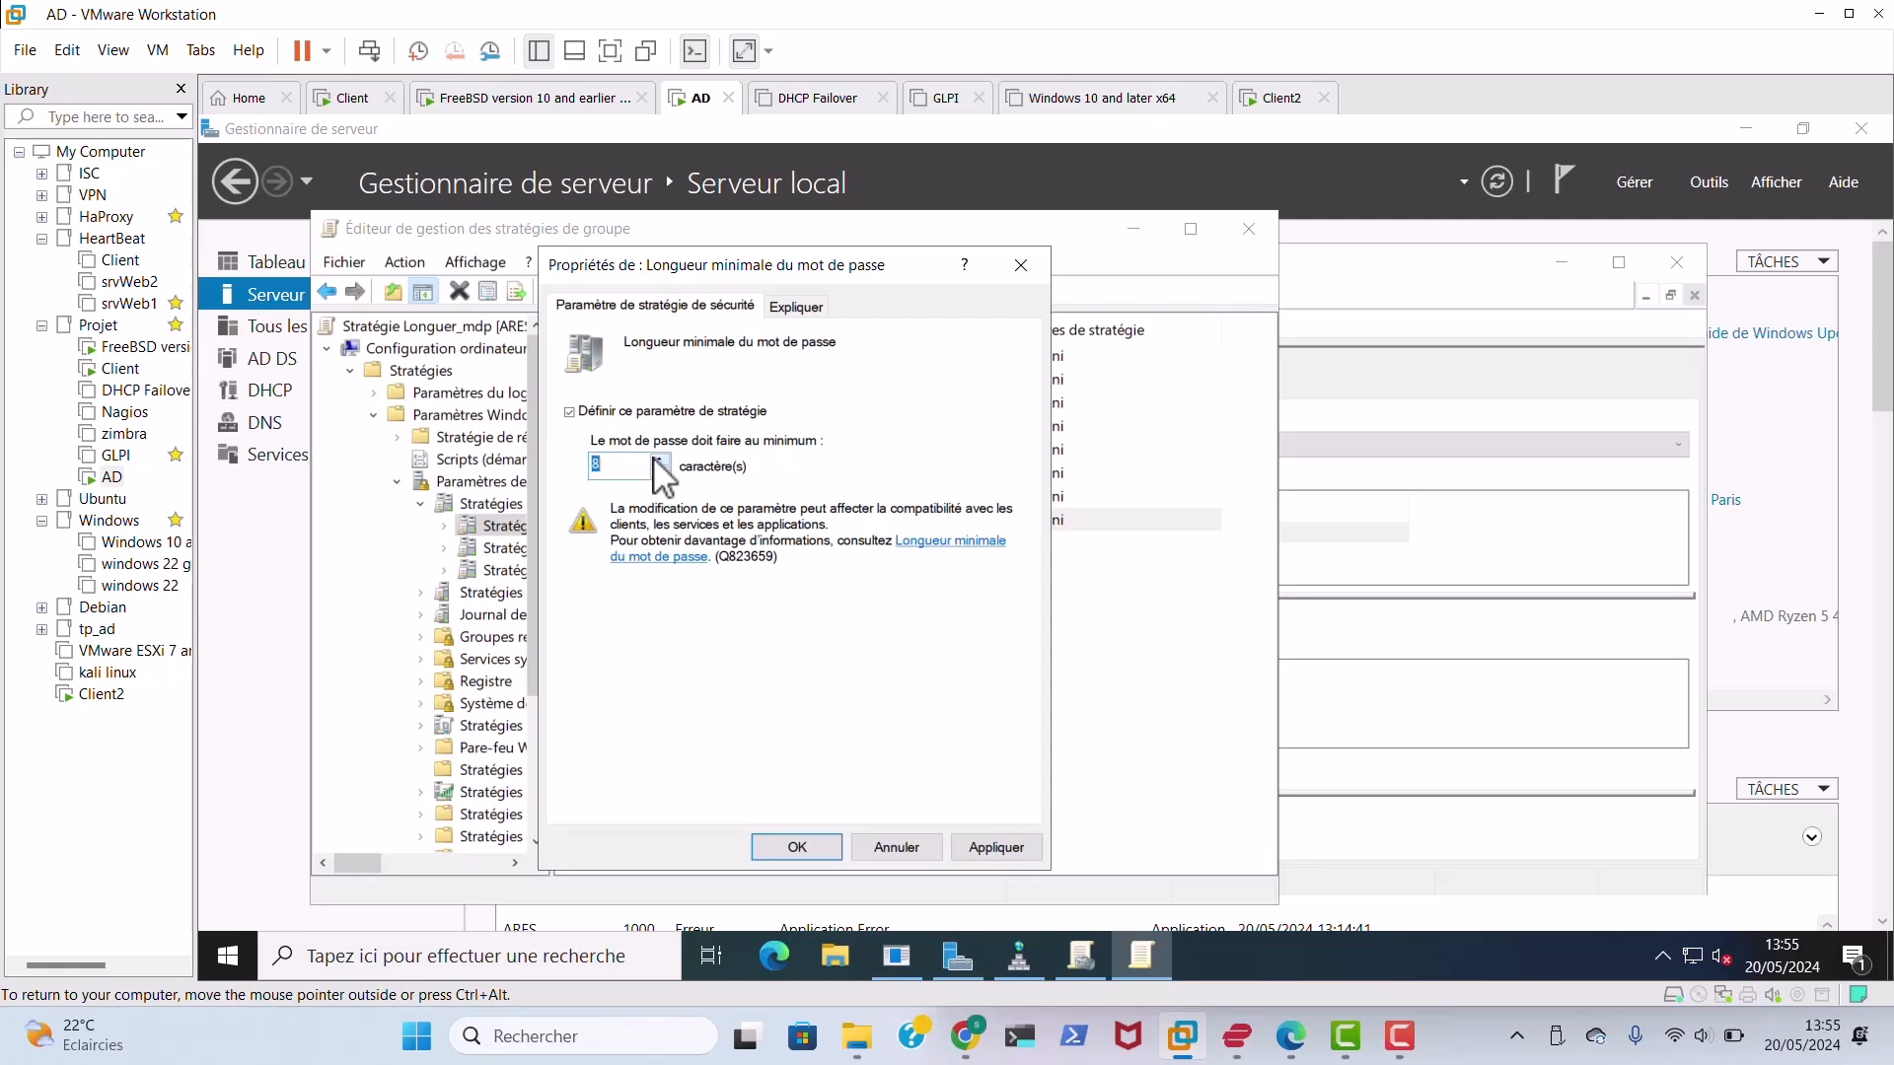
left_click(658, 473)
left_click(996, 848)
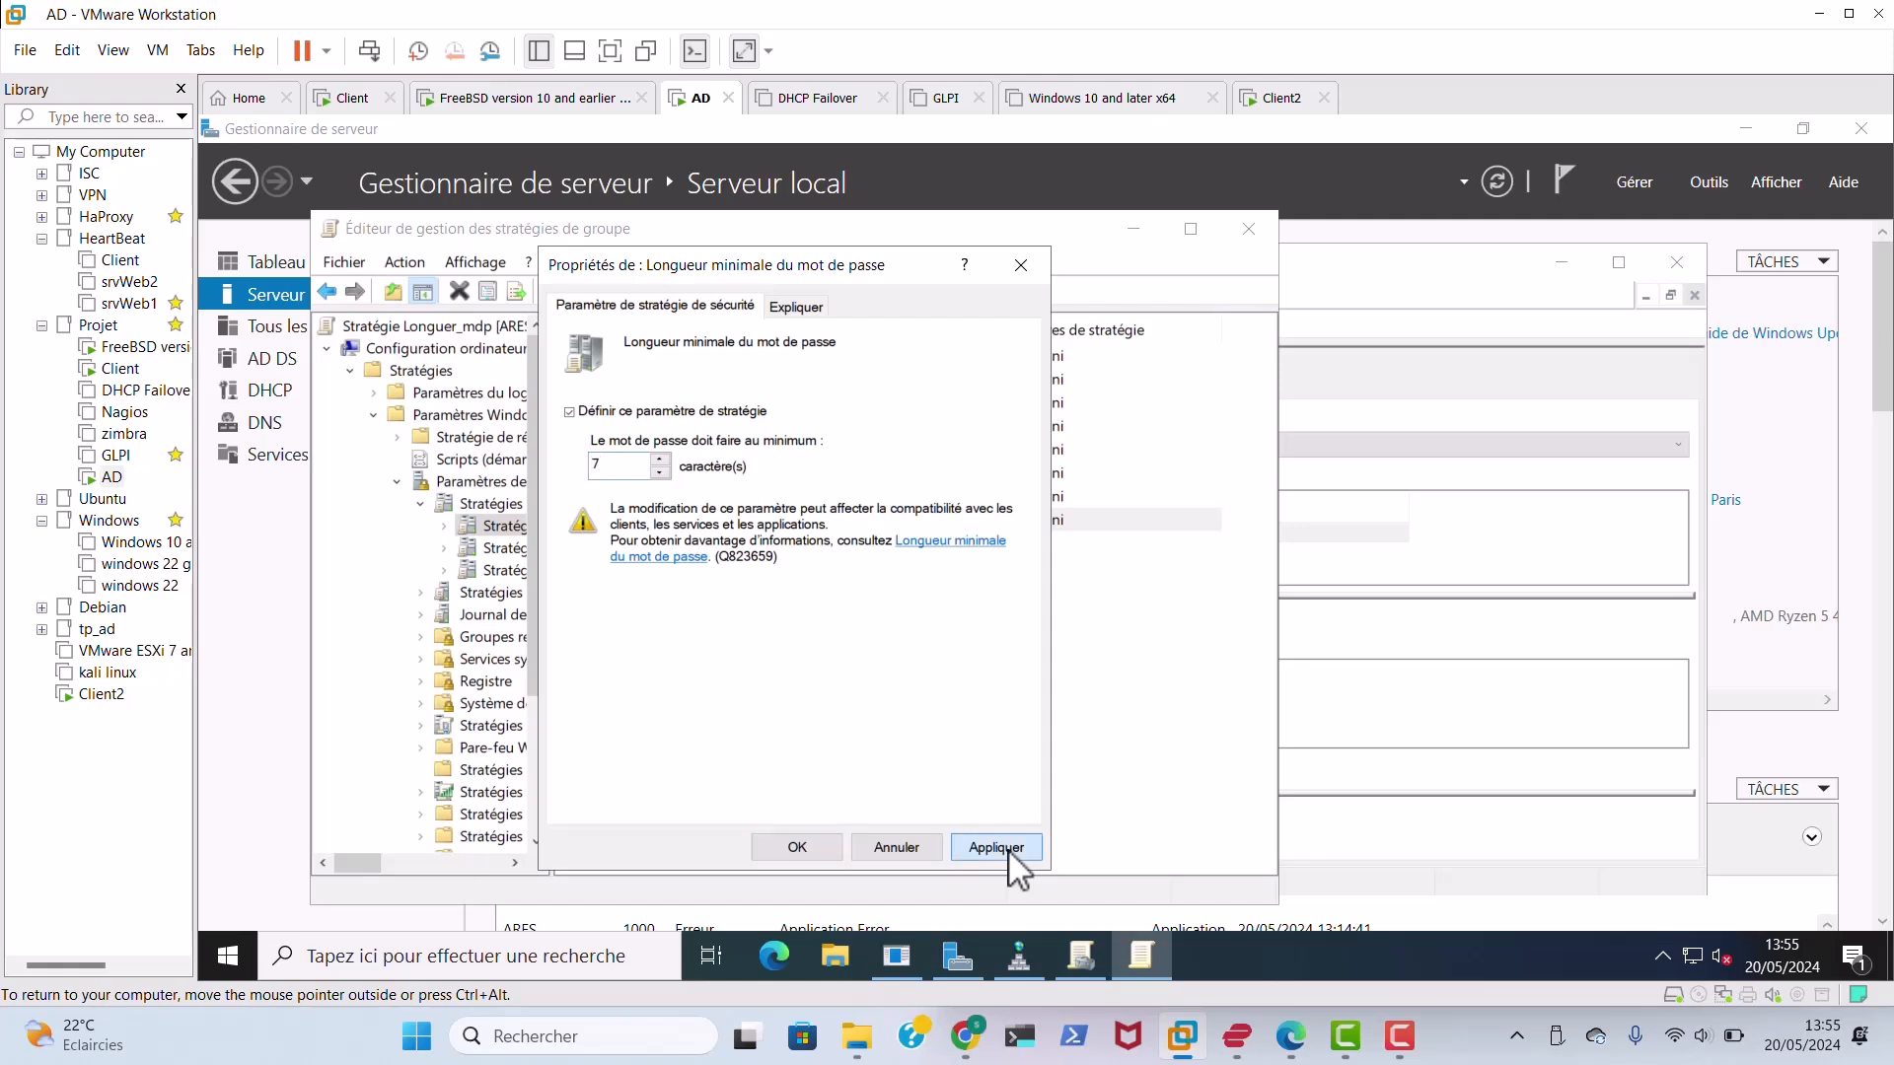
left_click(795, 849)
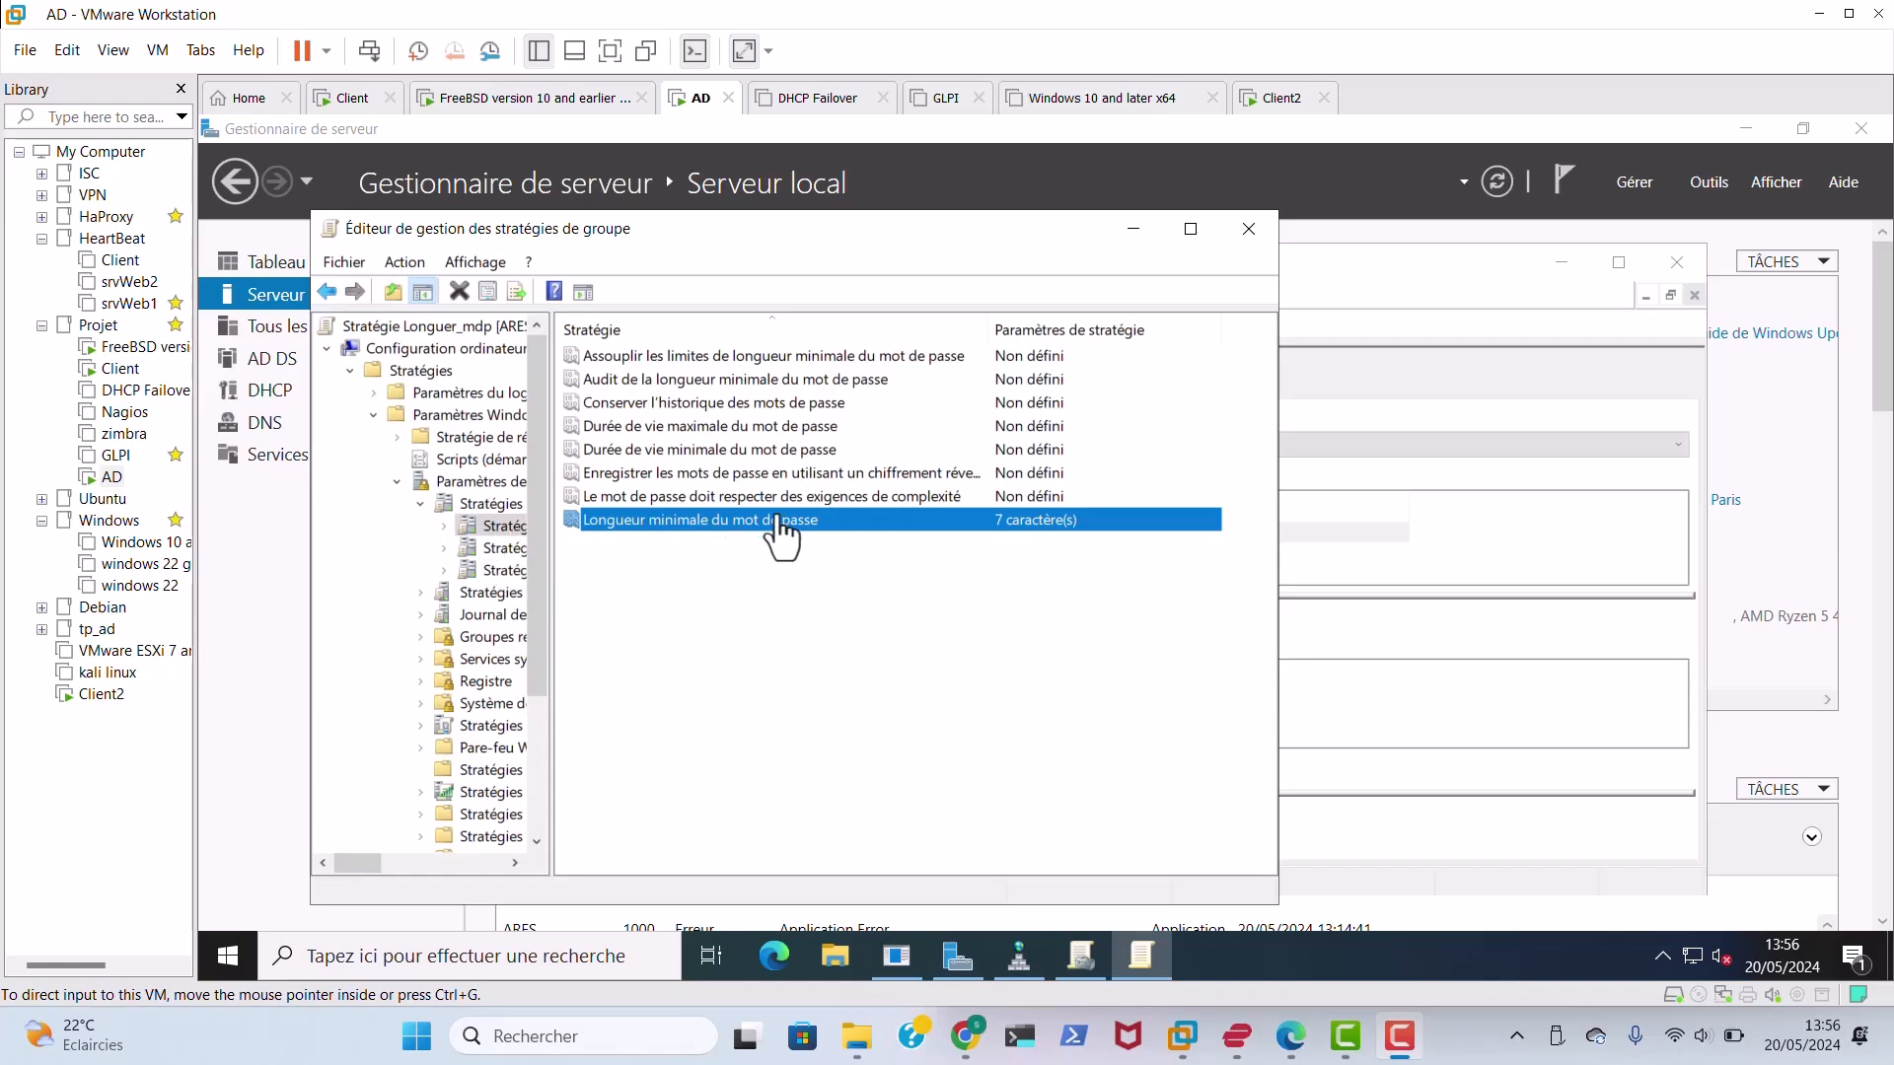
left_click(1262, 219)
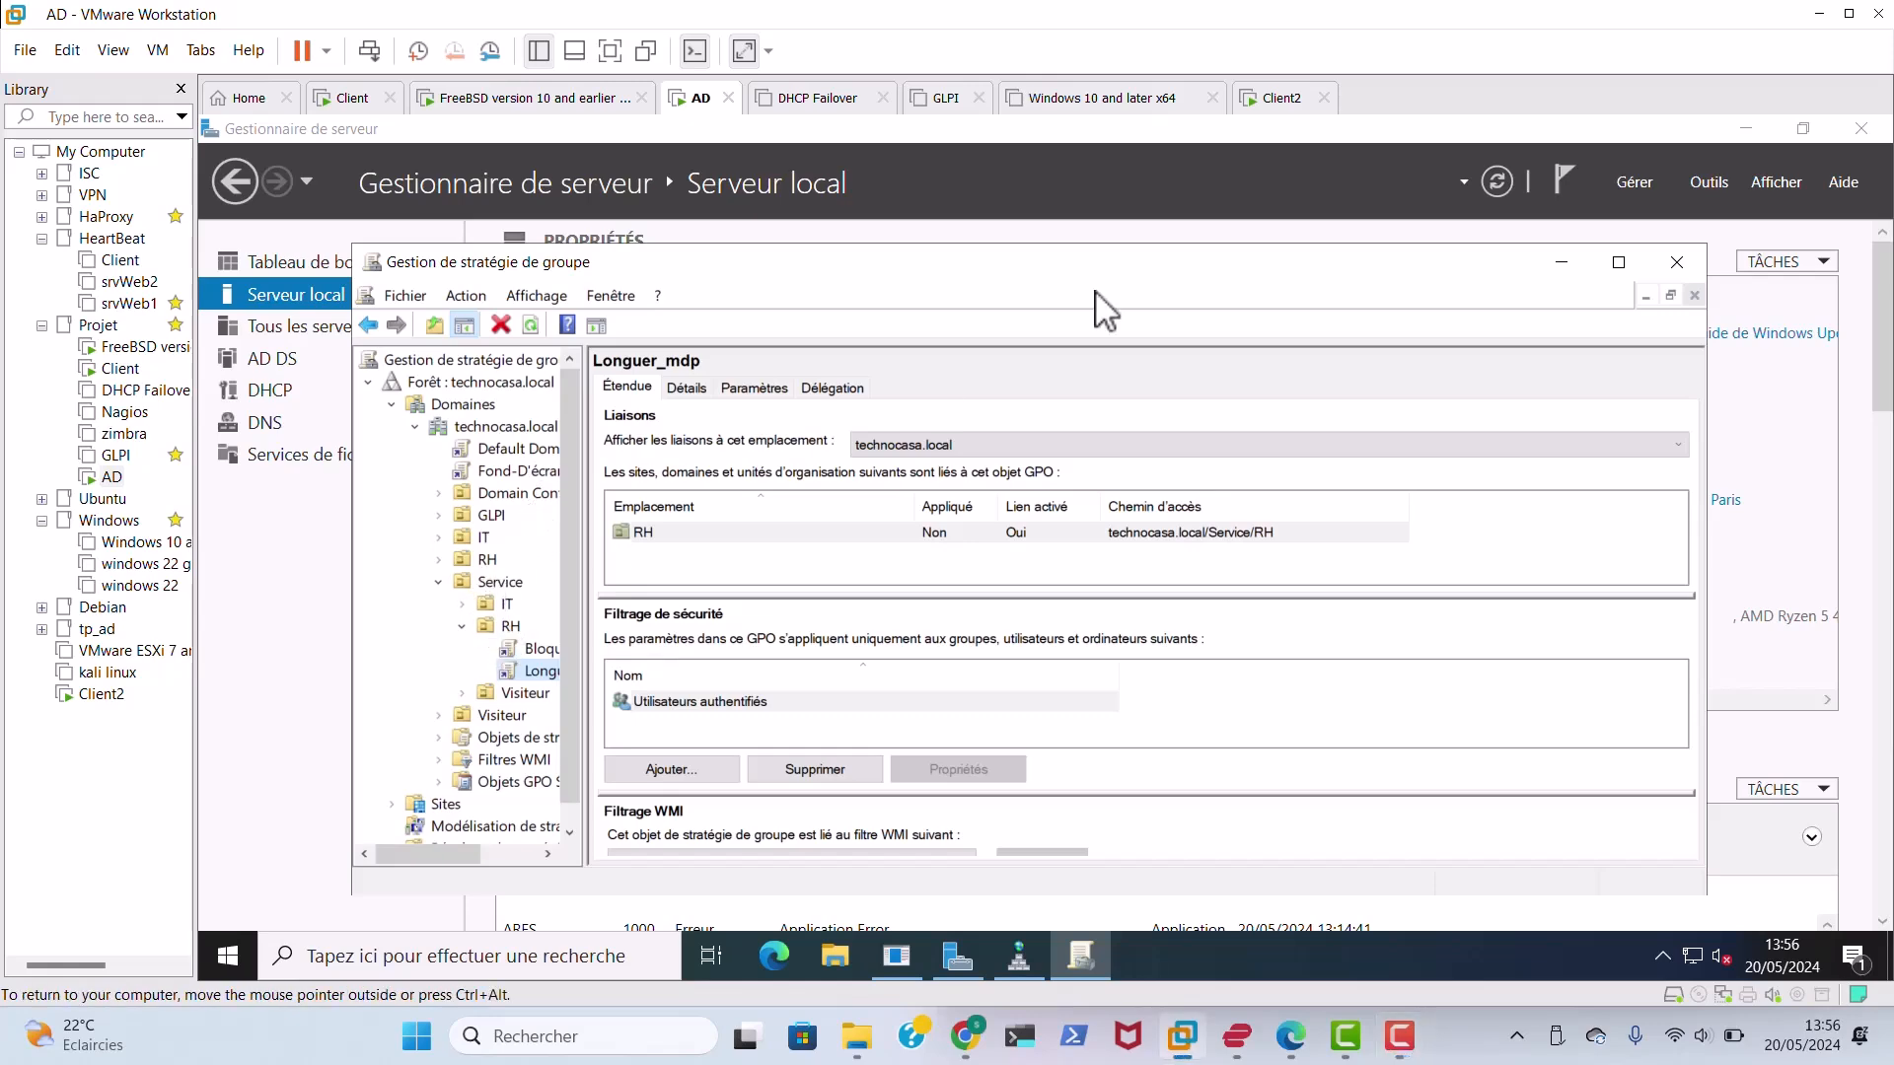
left_click(1677, 261)
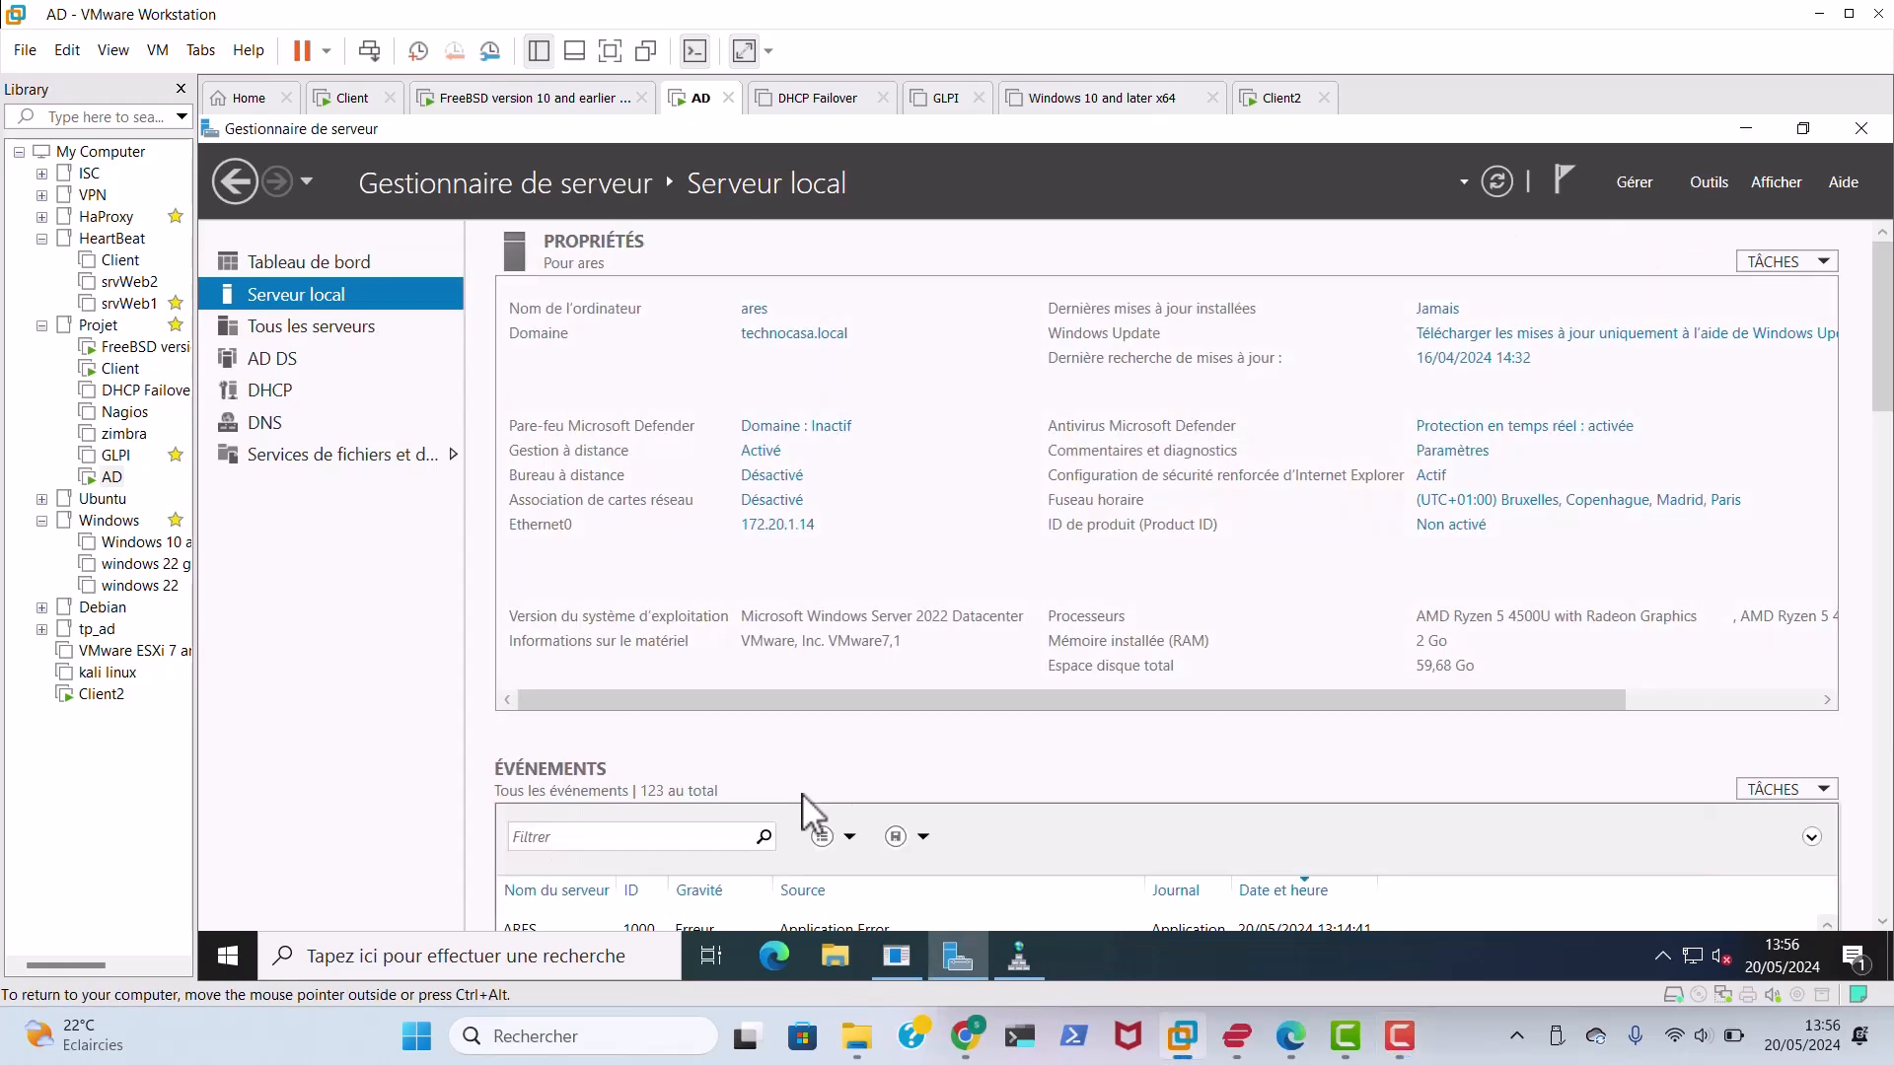
Search for "utili" and open Utilisateurs et ordinateurs Active Directory.
left_click(470, 956)
type("u")
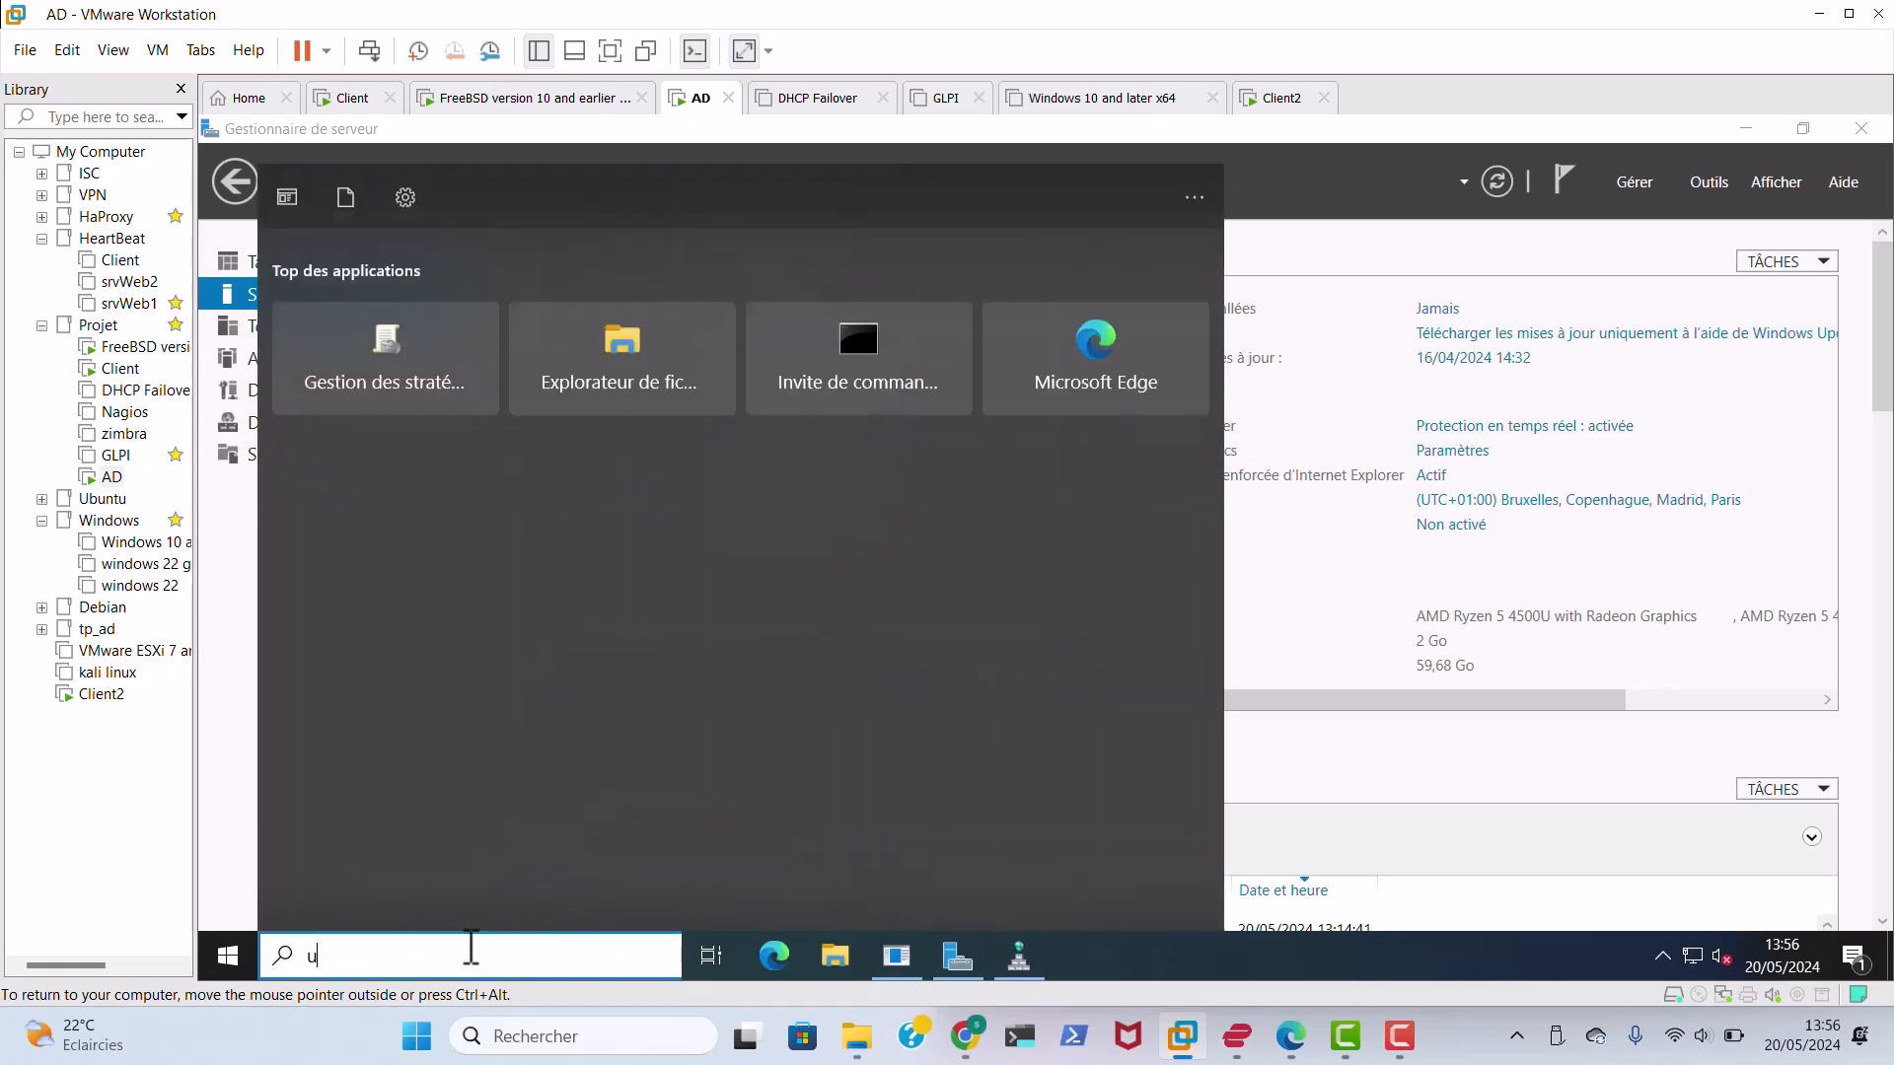
type("tili")
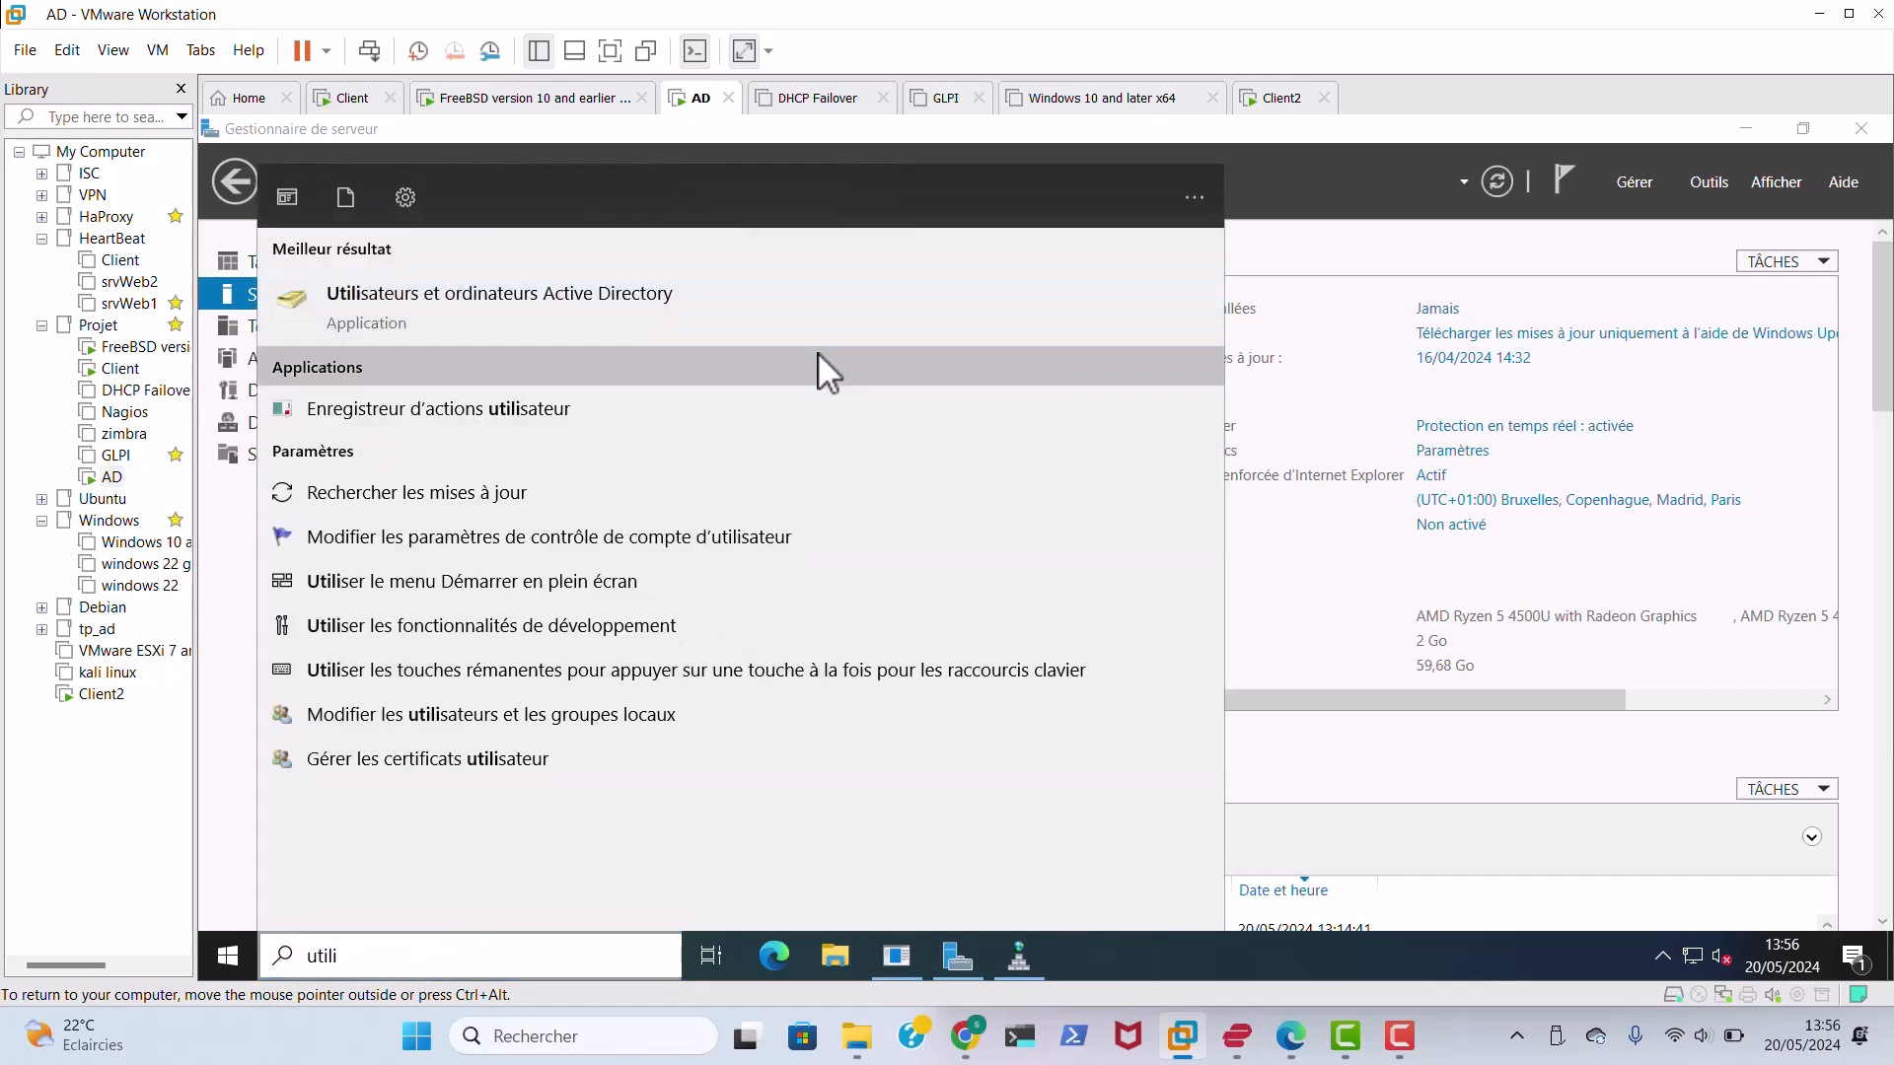
left_click(819, 372)
key("Escape")
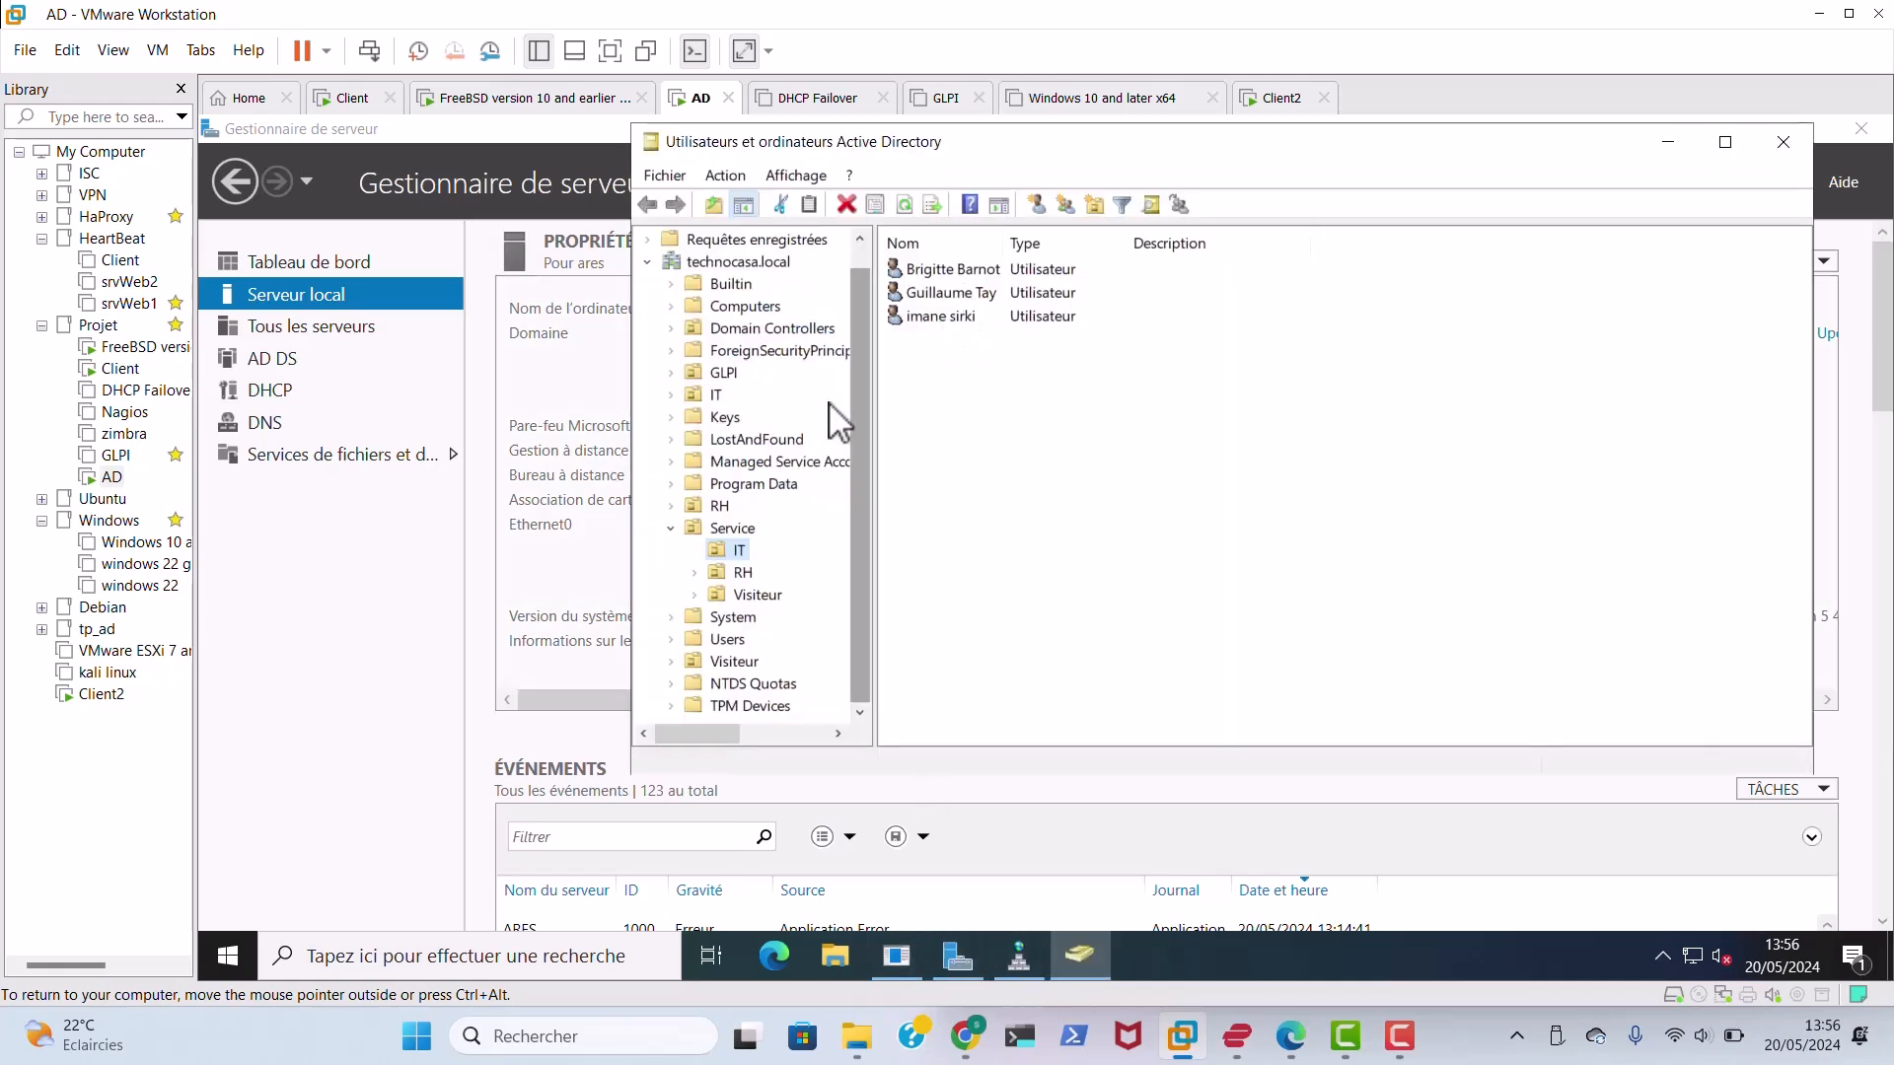
Reset the password of the first user in the RH unit under Service, entering and confirming the new account password.
left_click(742, 573)
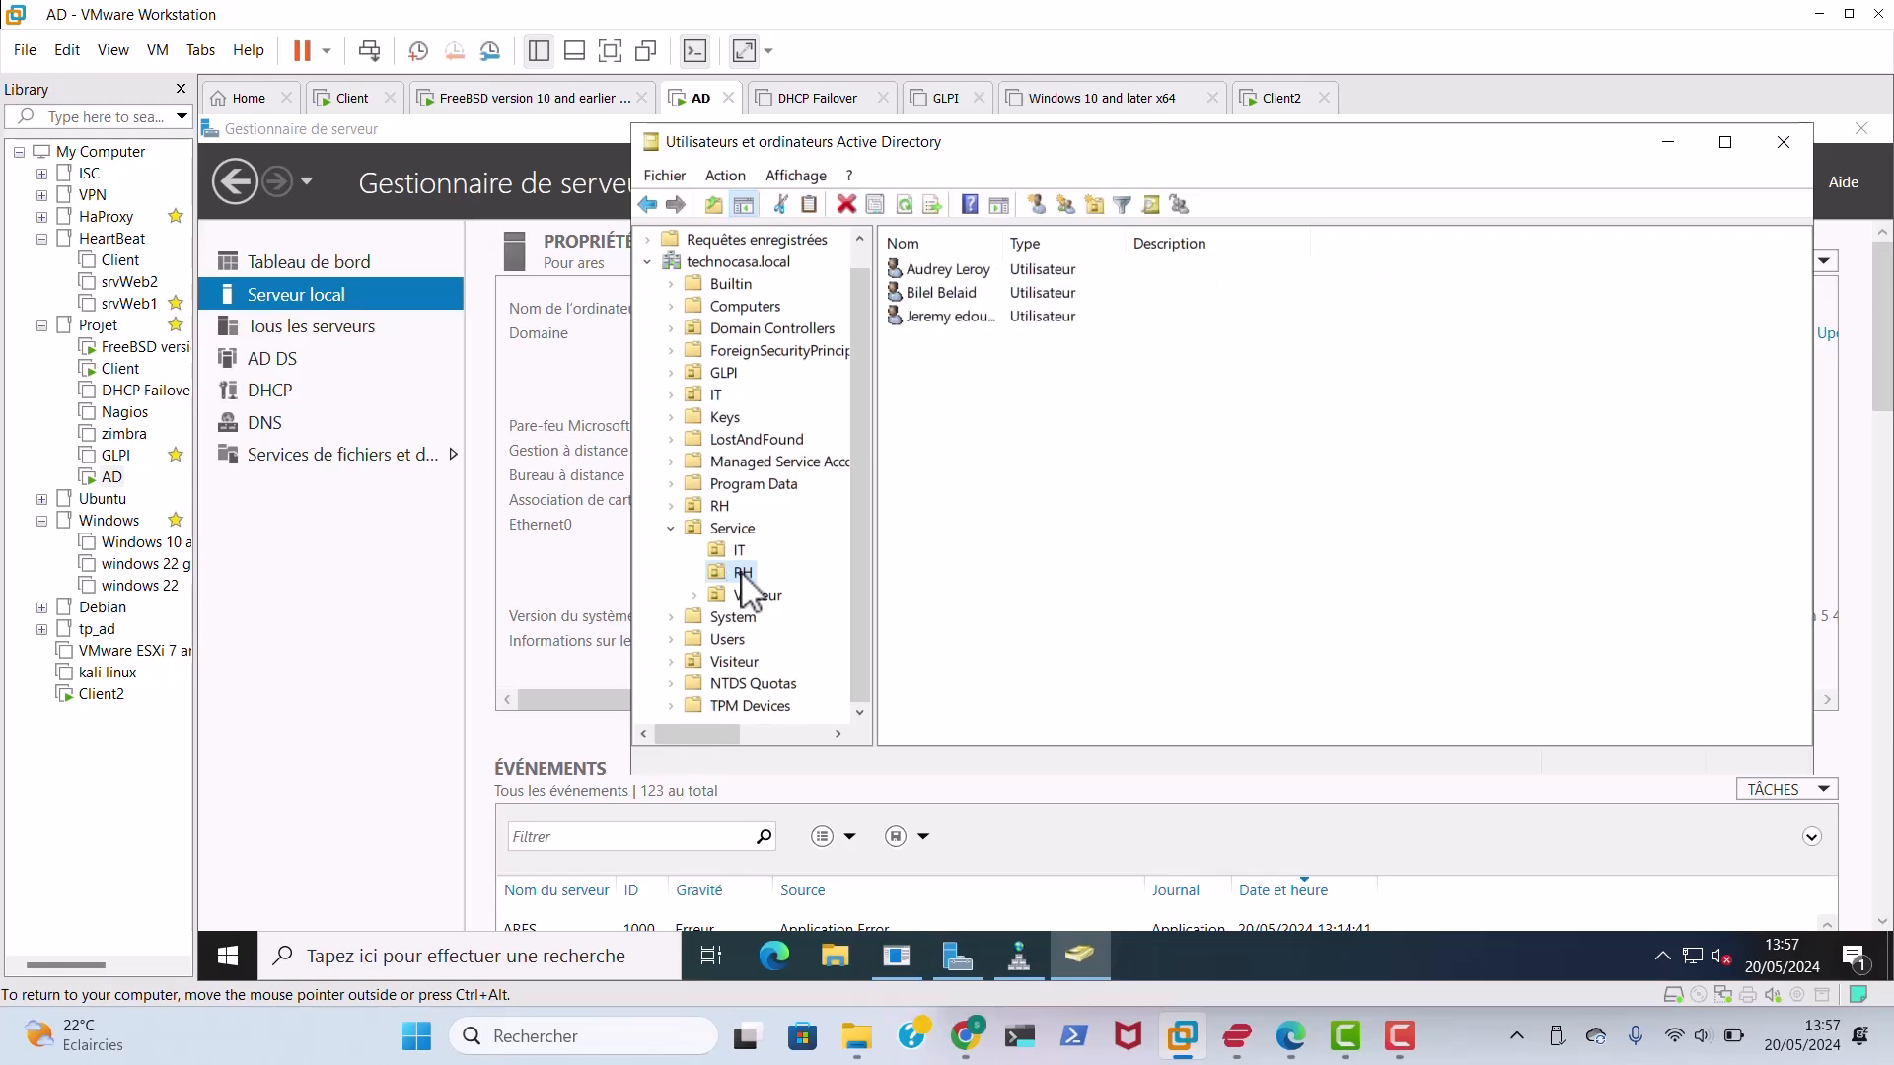
left_click(935, 271)
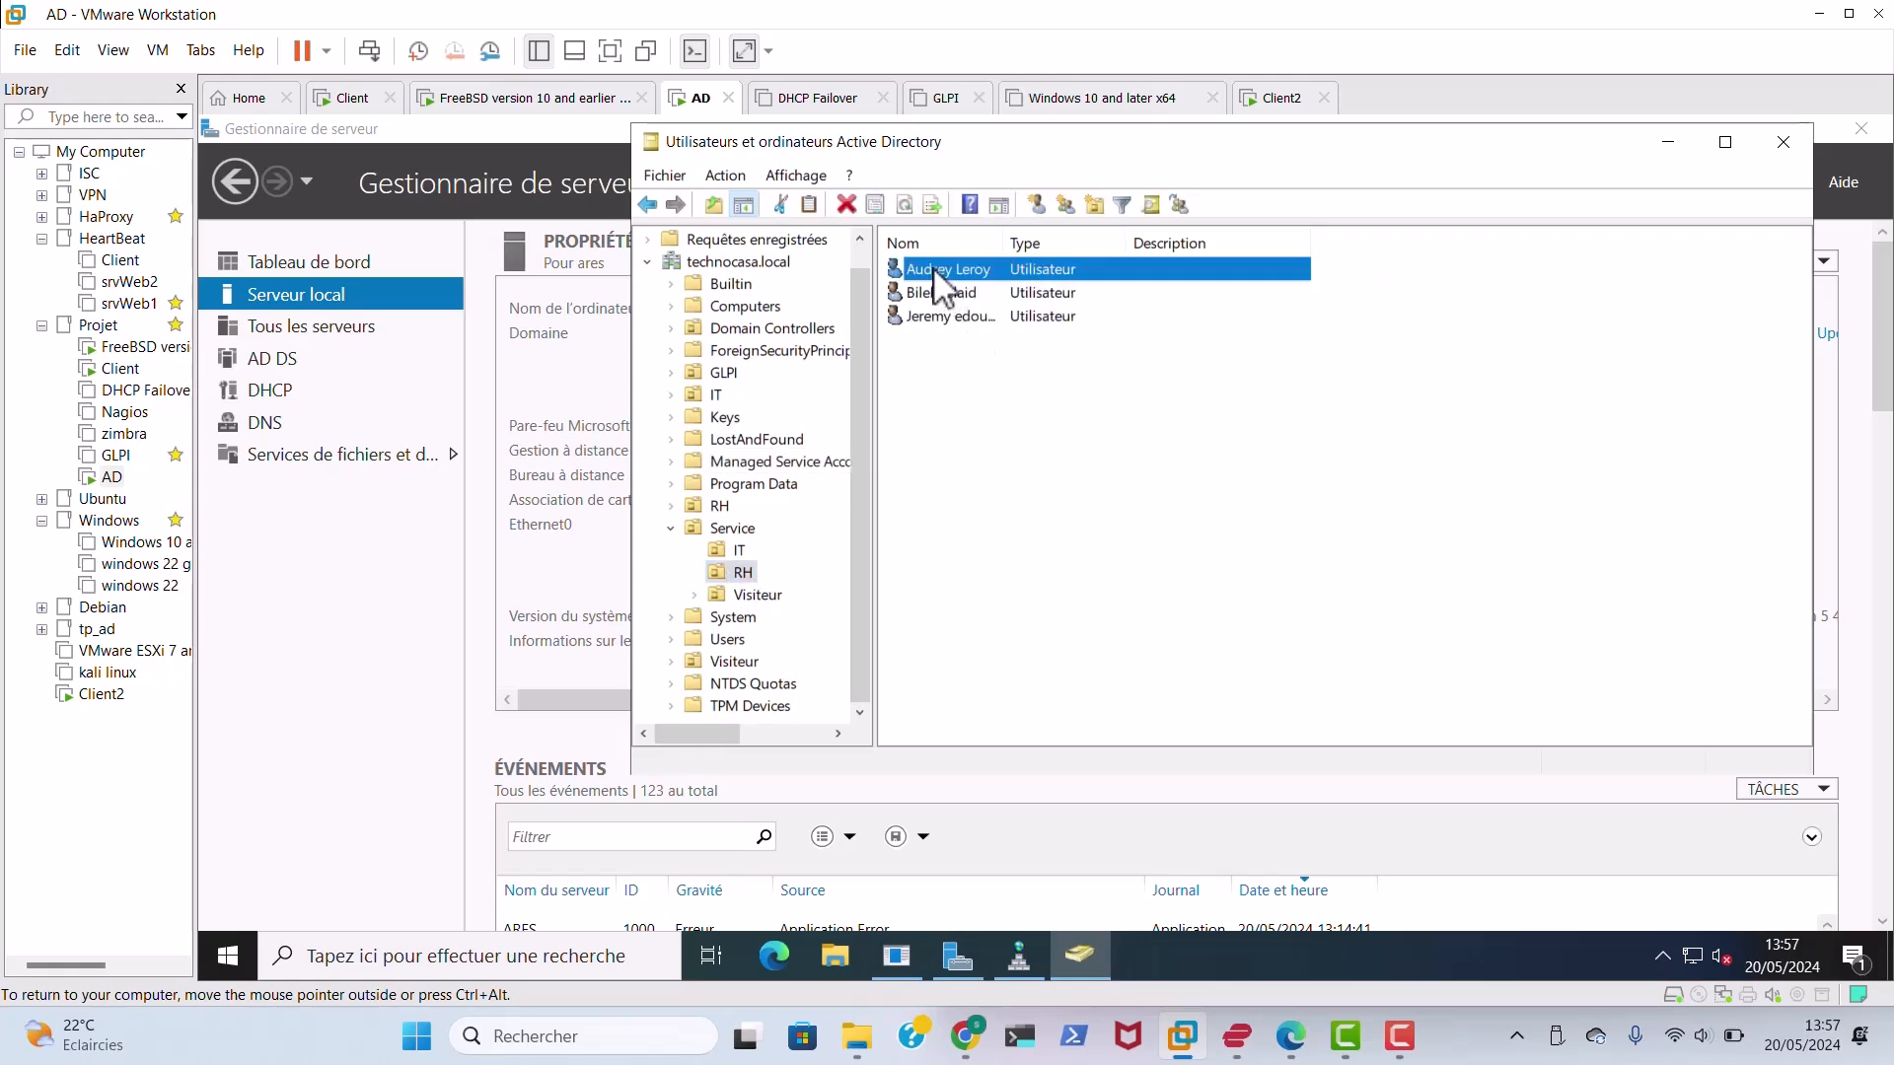
right_click(932, 269)
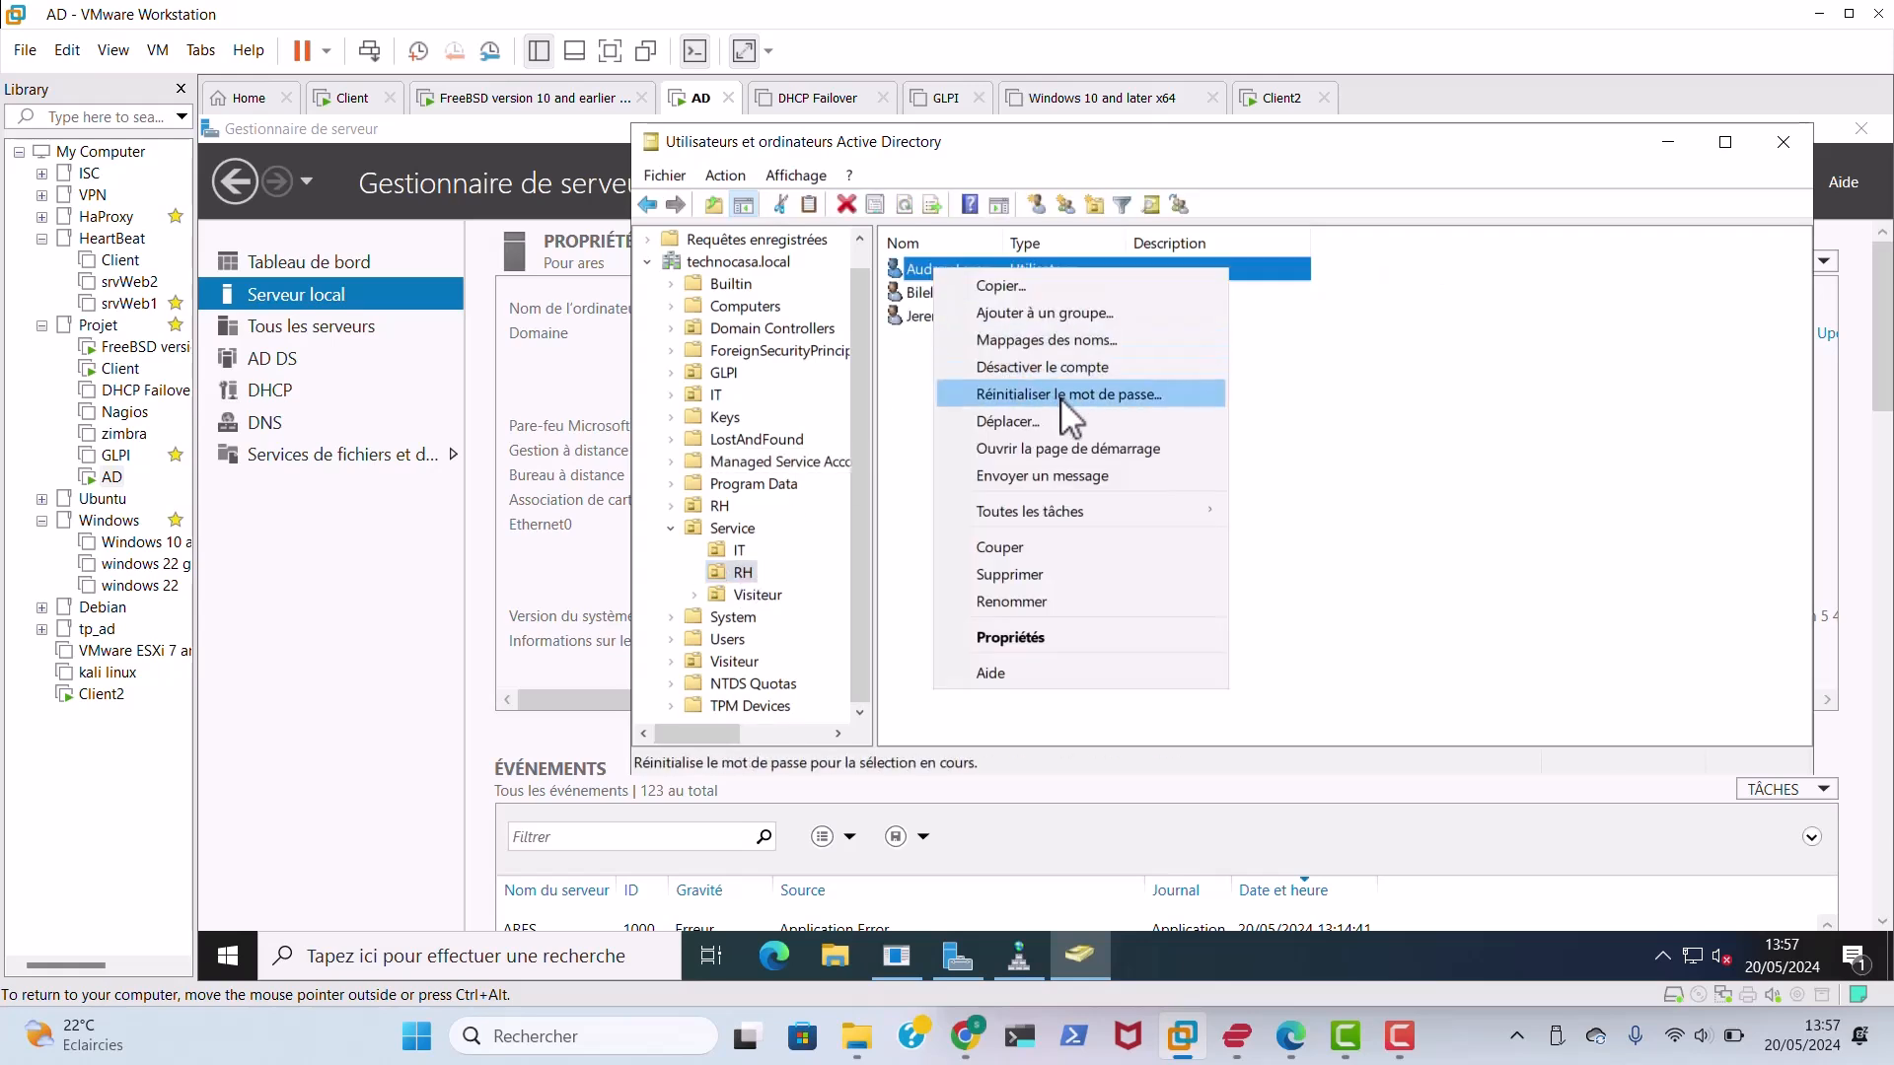
left_click(1069, 397)
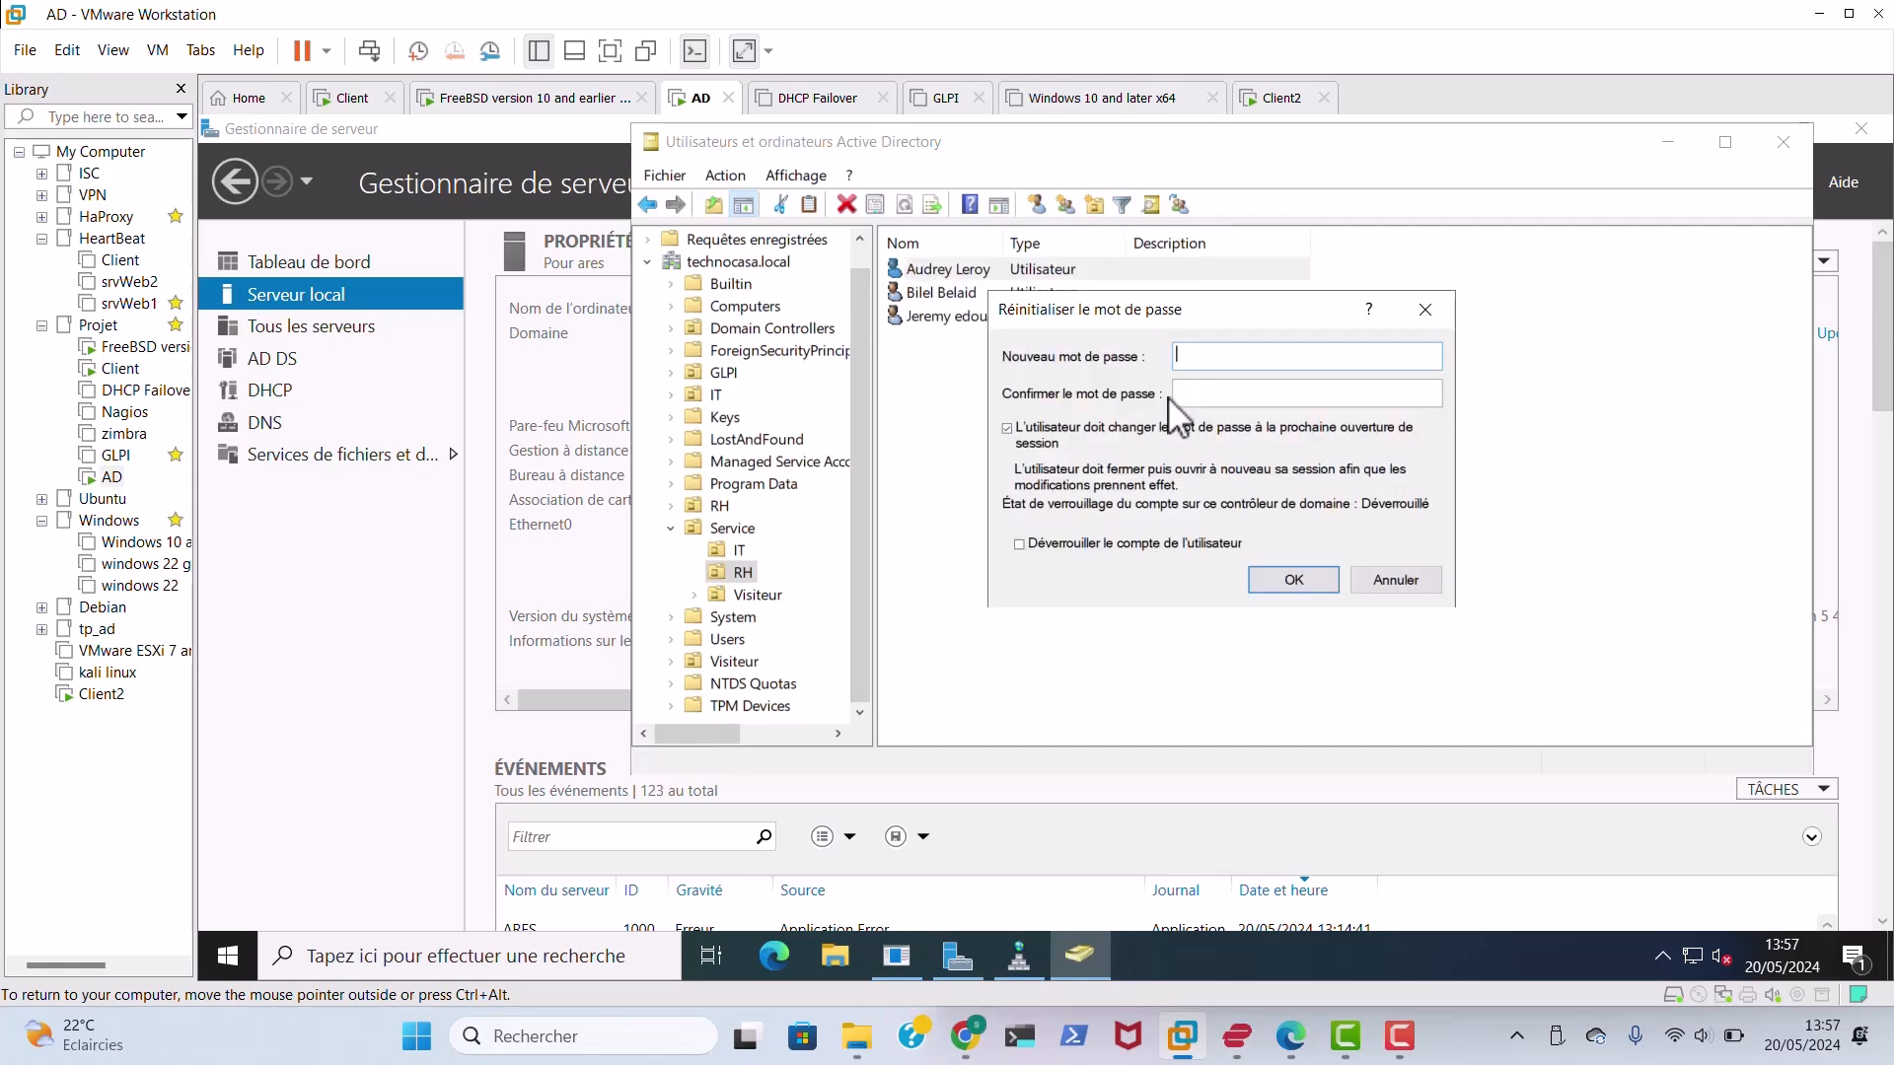
type("P")
left_click(1209, 392)
type("P")
left_click(1279, 578)
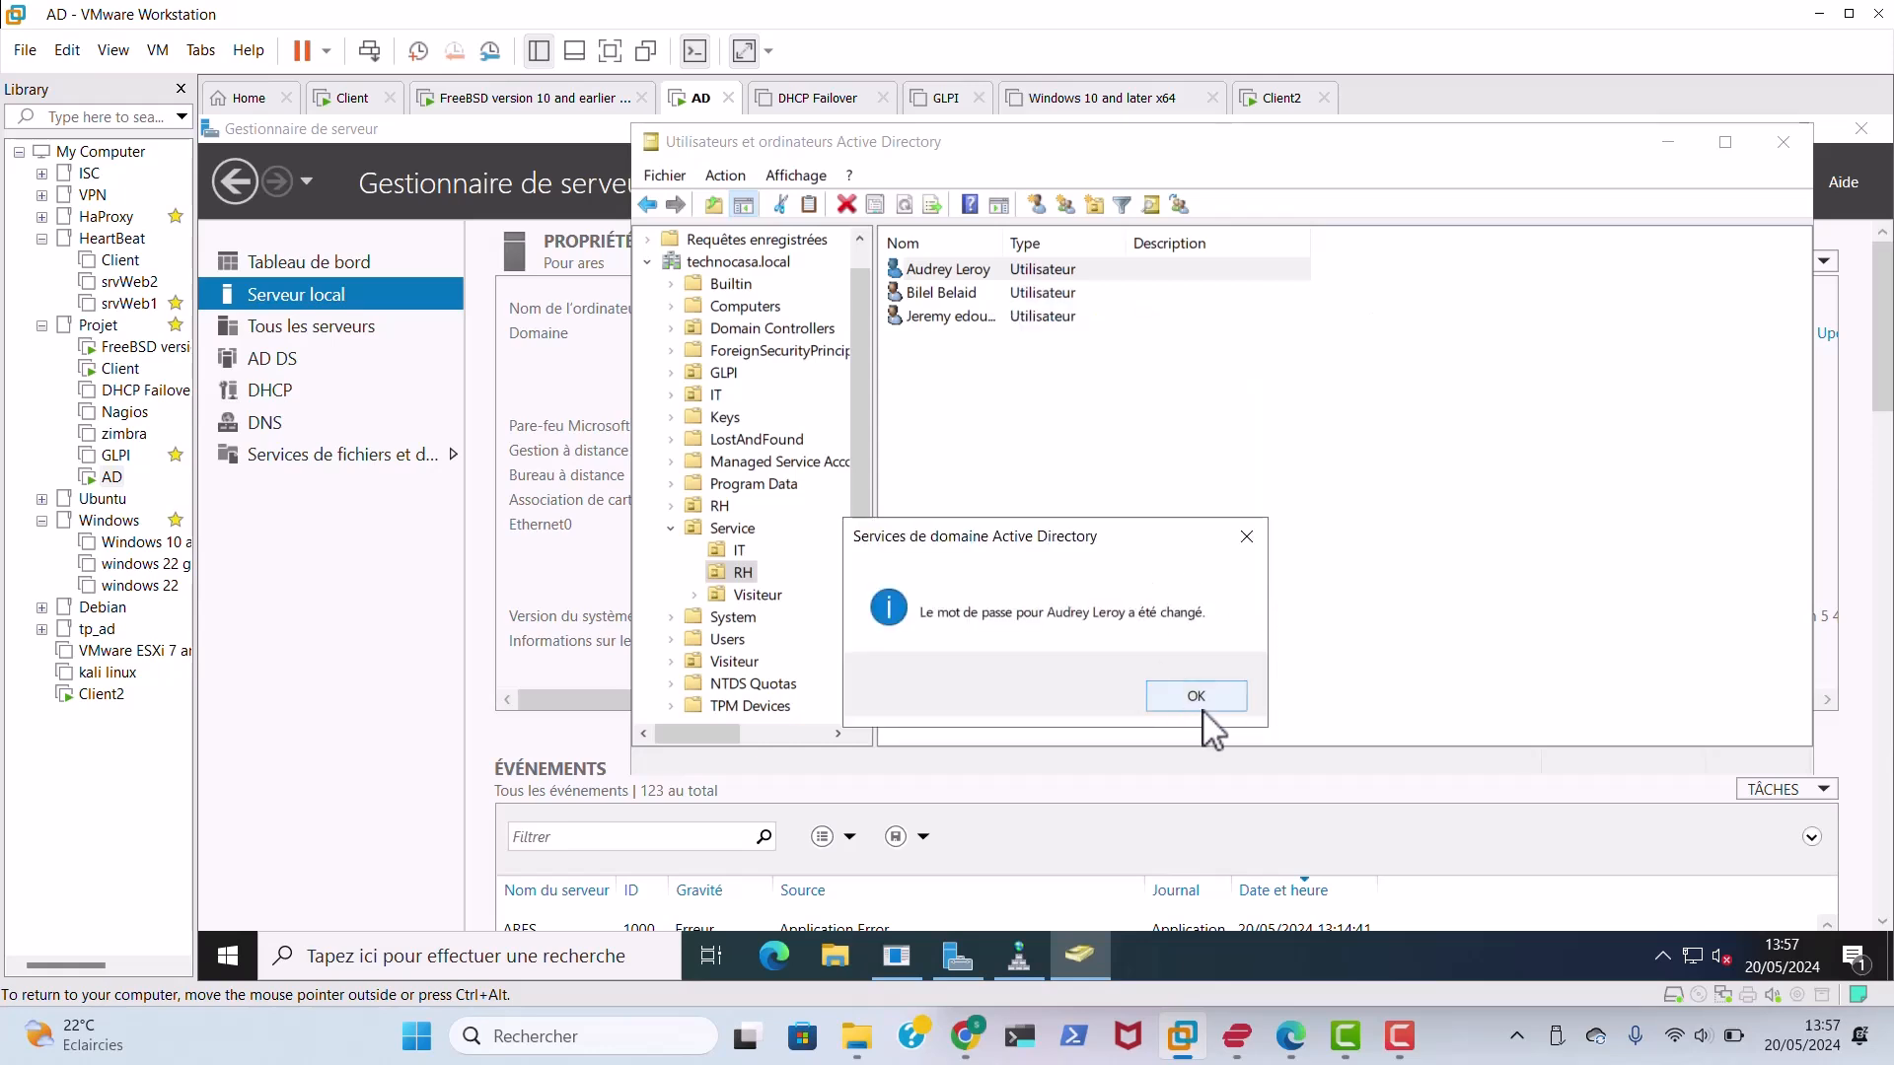
left_click(1204, 703)
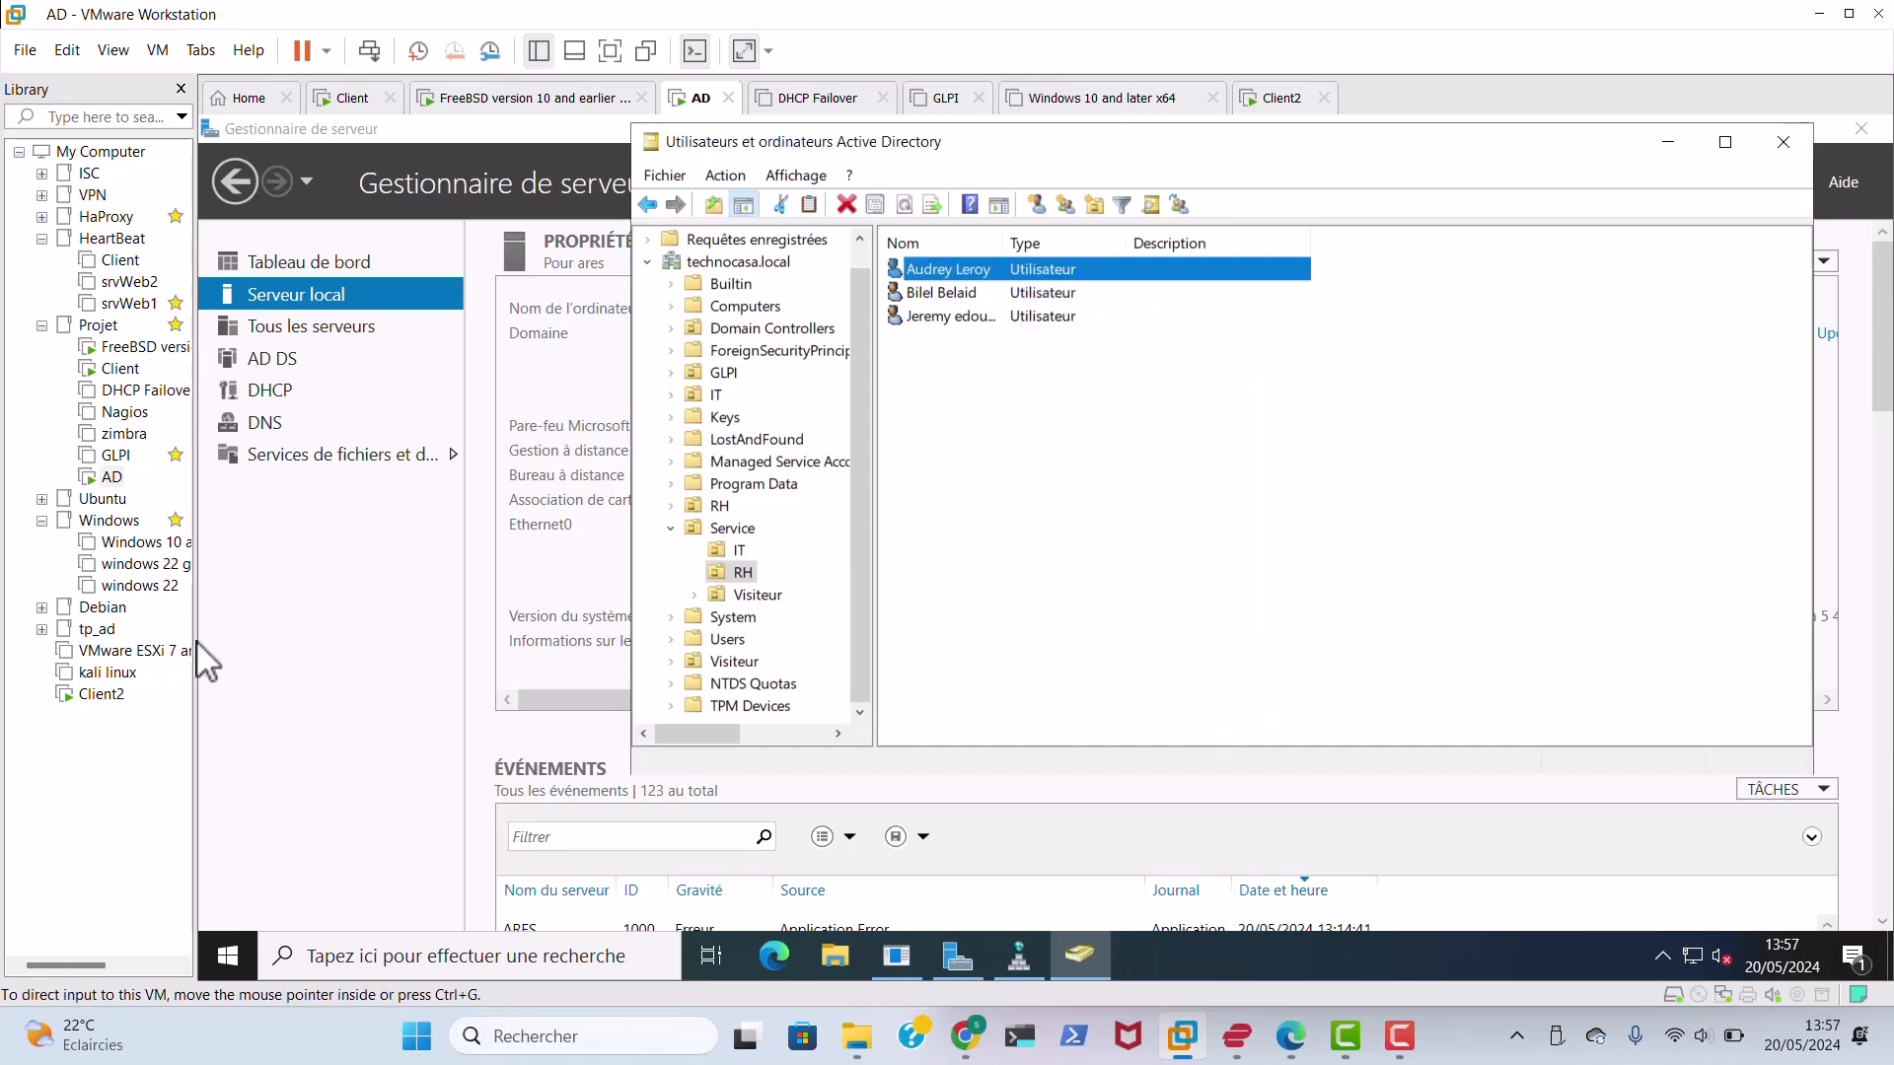
Switch to the Client2 virtual machine and change user from Administrateur to the Autre utilisateur sign-in.
double_click(114, 694)
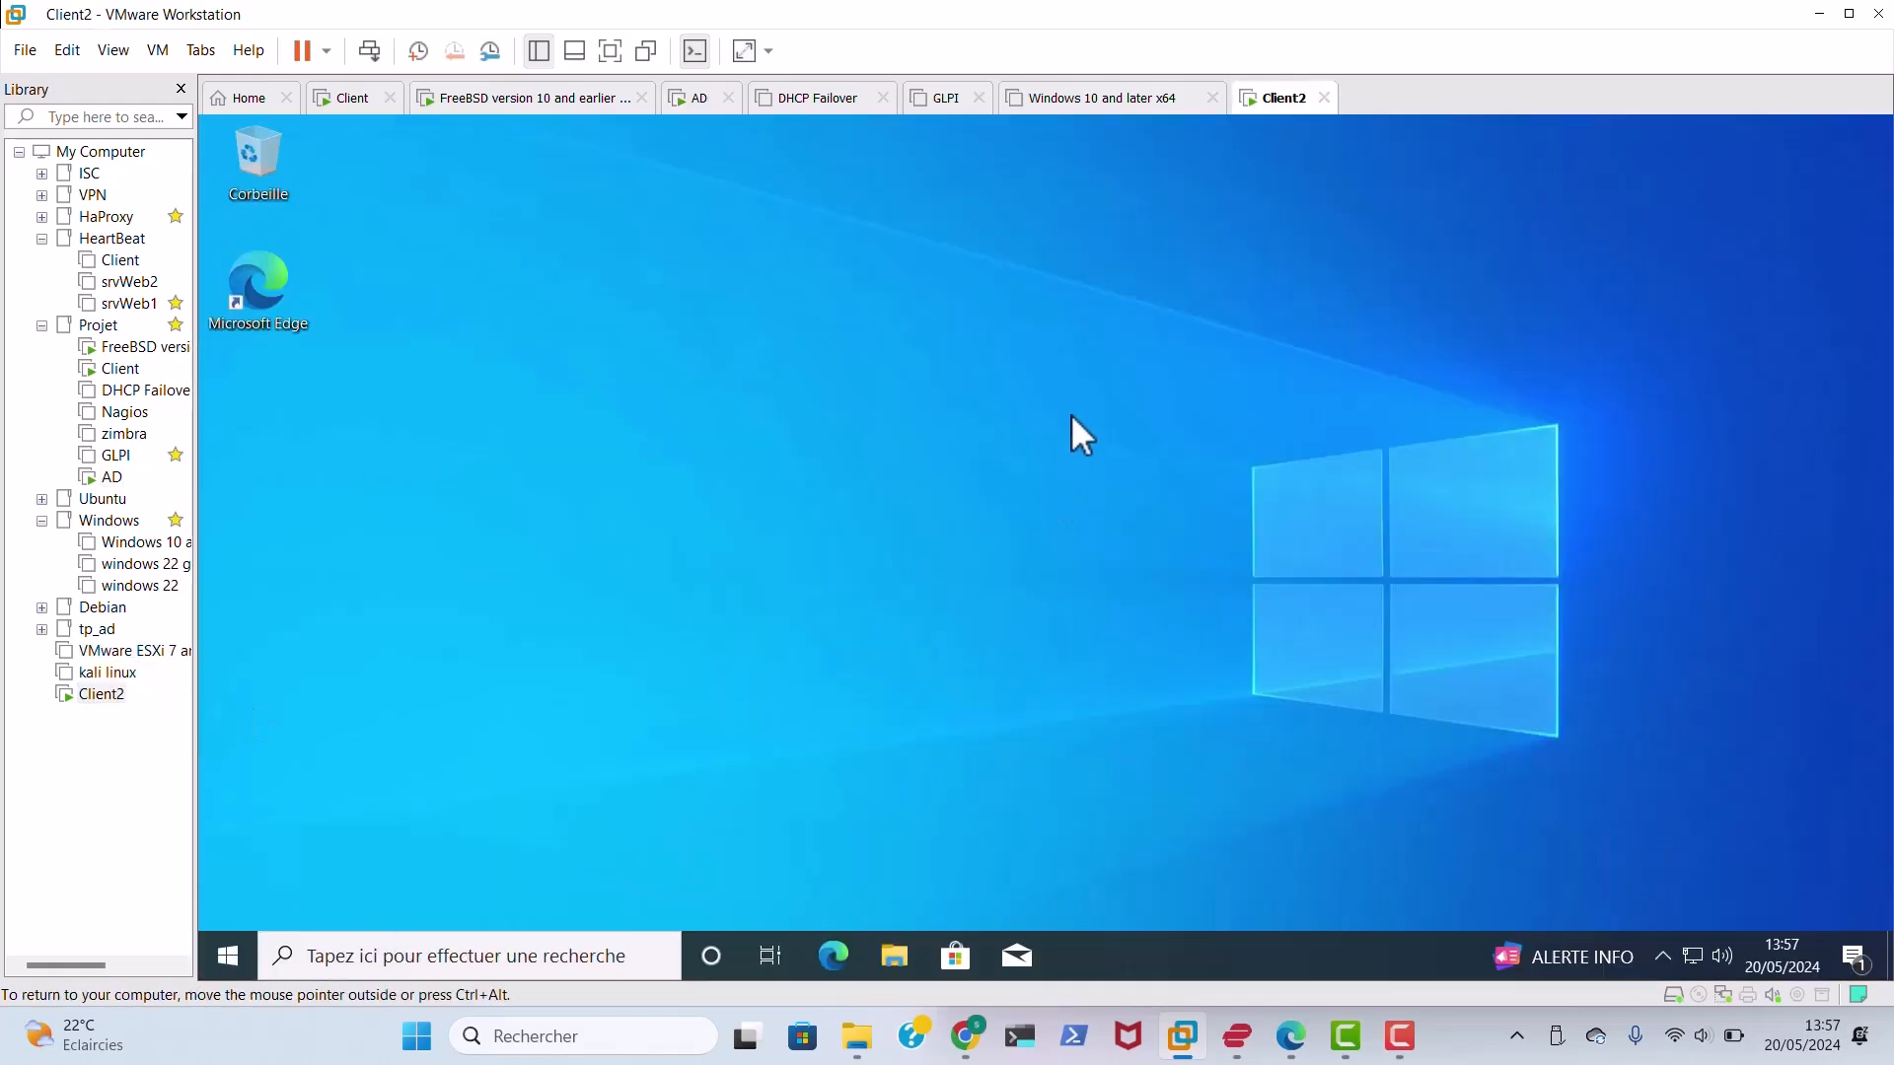
left_click(221, 949)
mouse_move(241, 659)
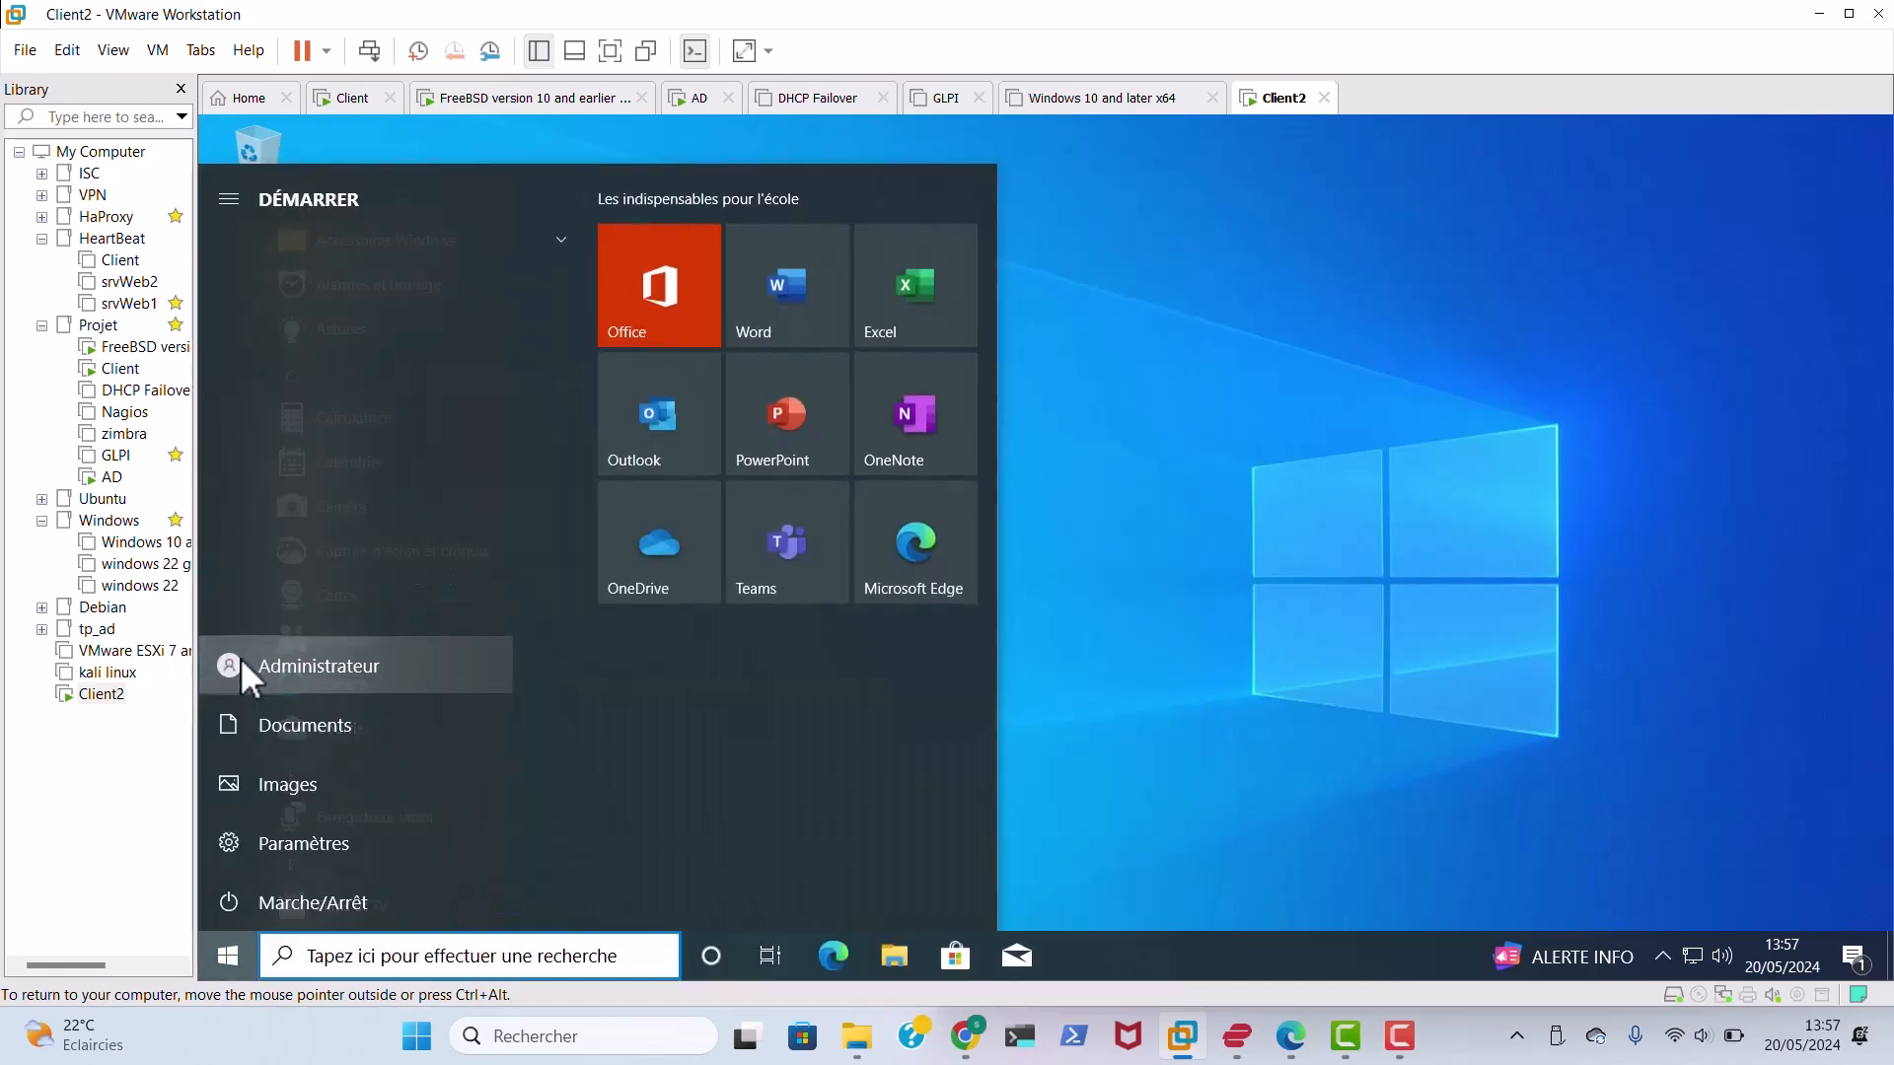
left_click(306, 649)
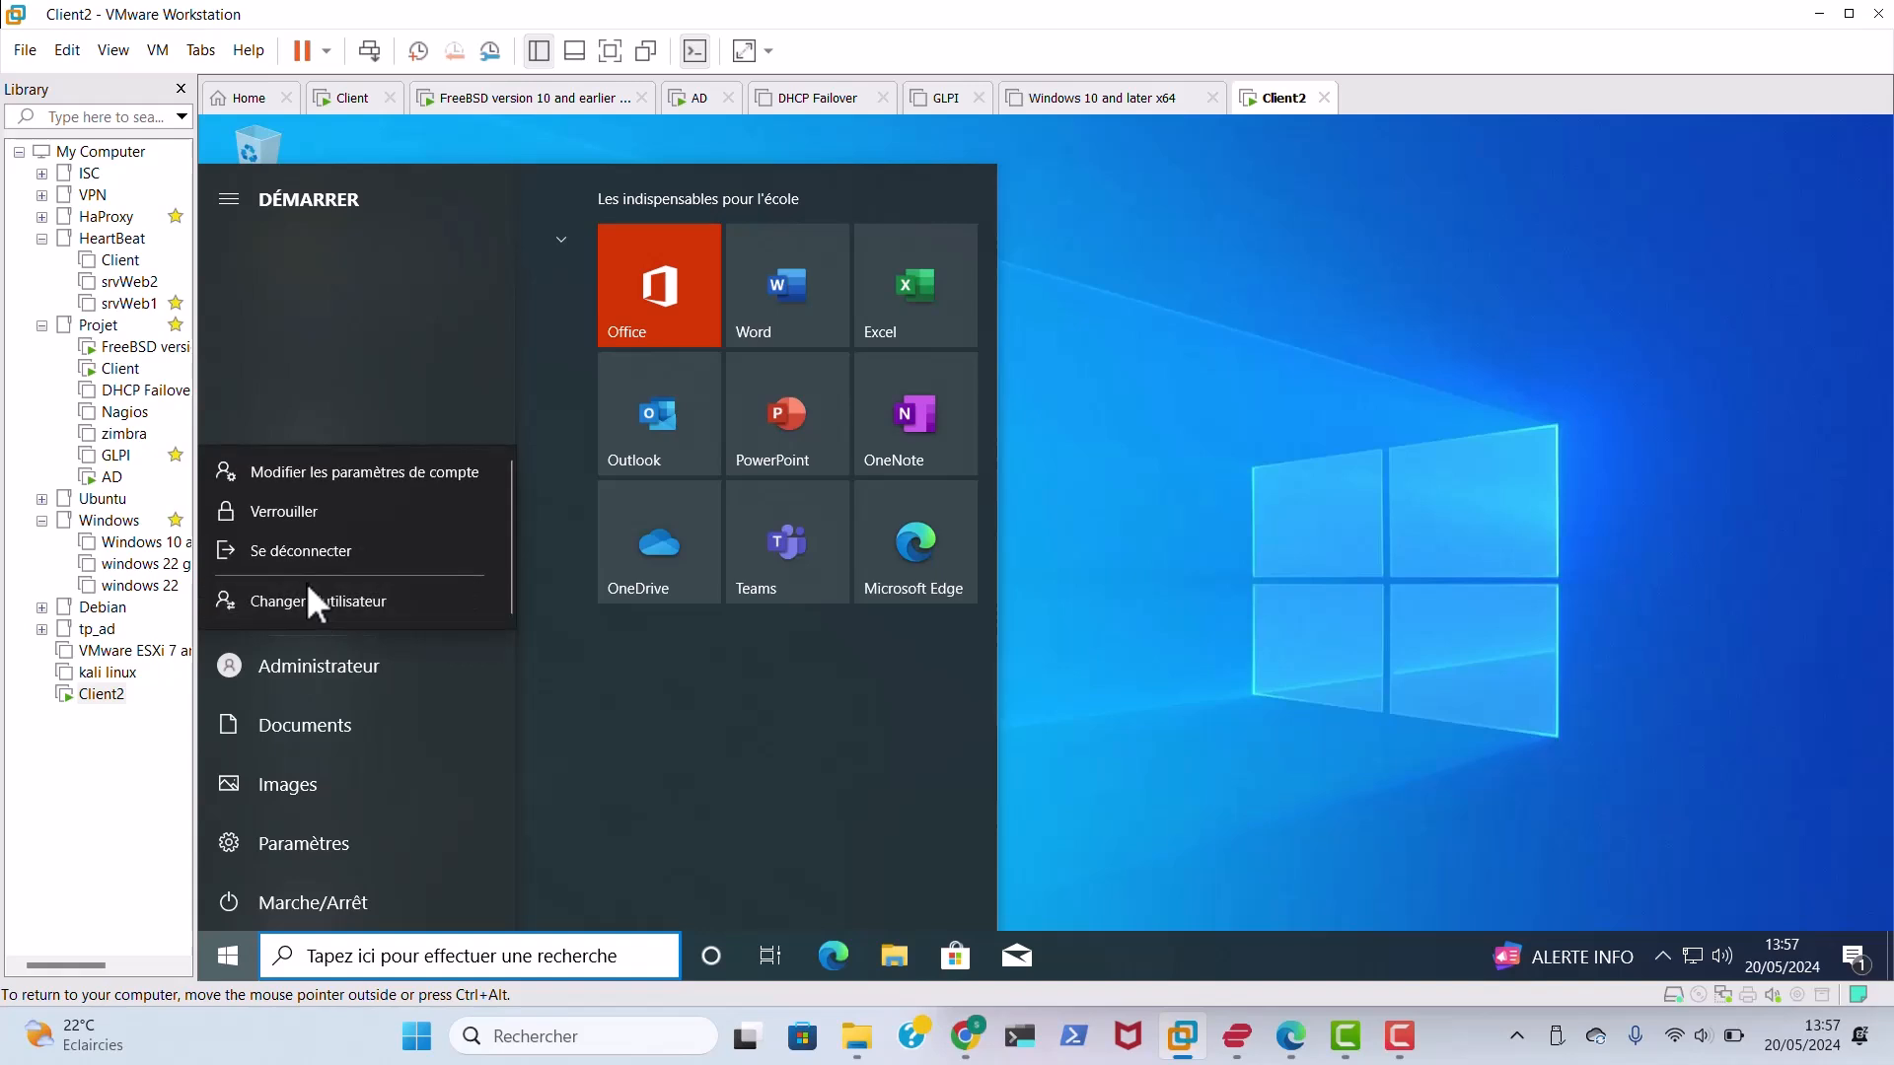
left_click(312, 603)
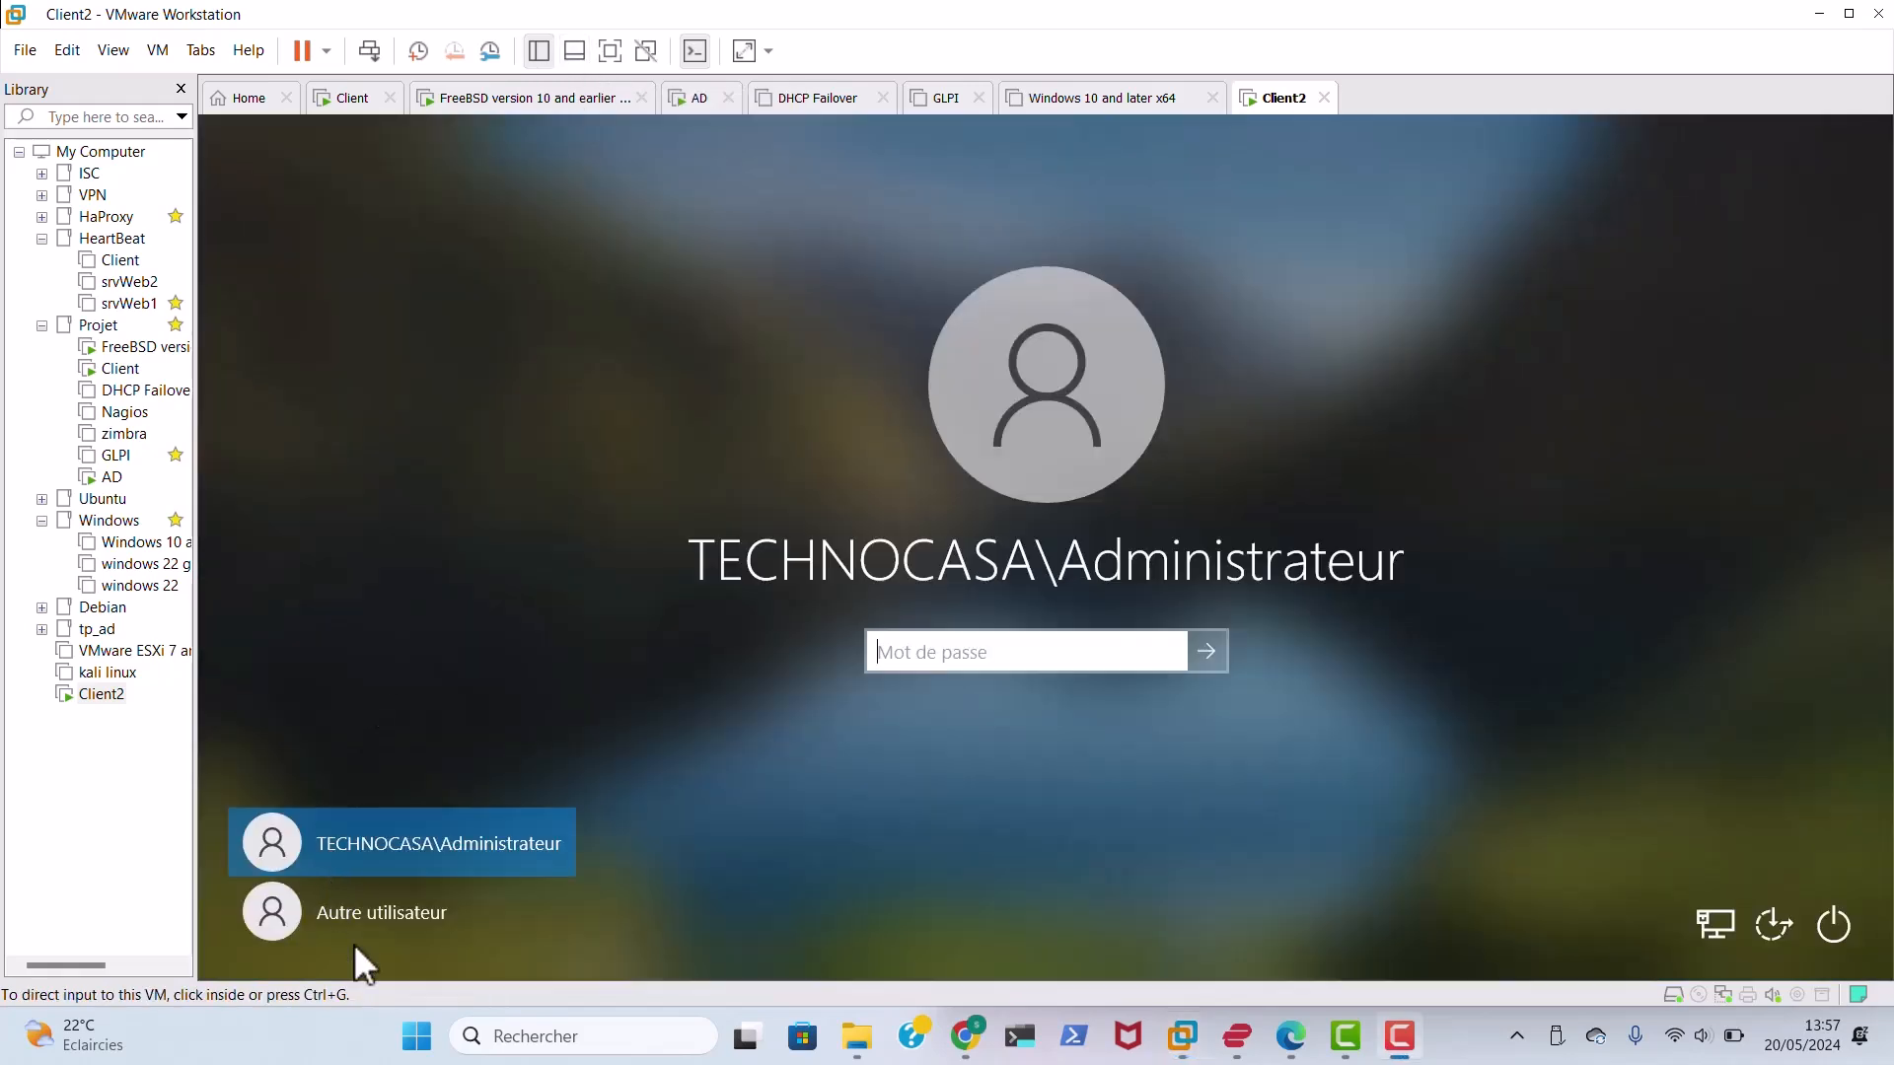
left_click(353, 943)
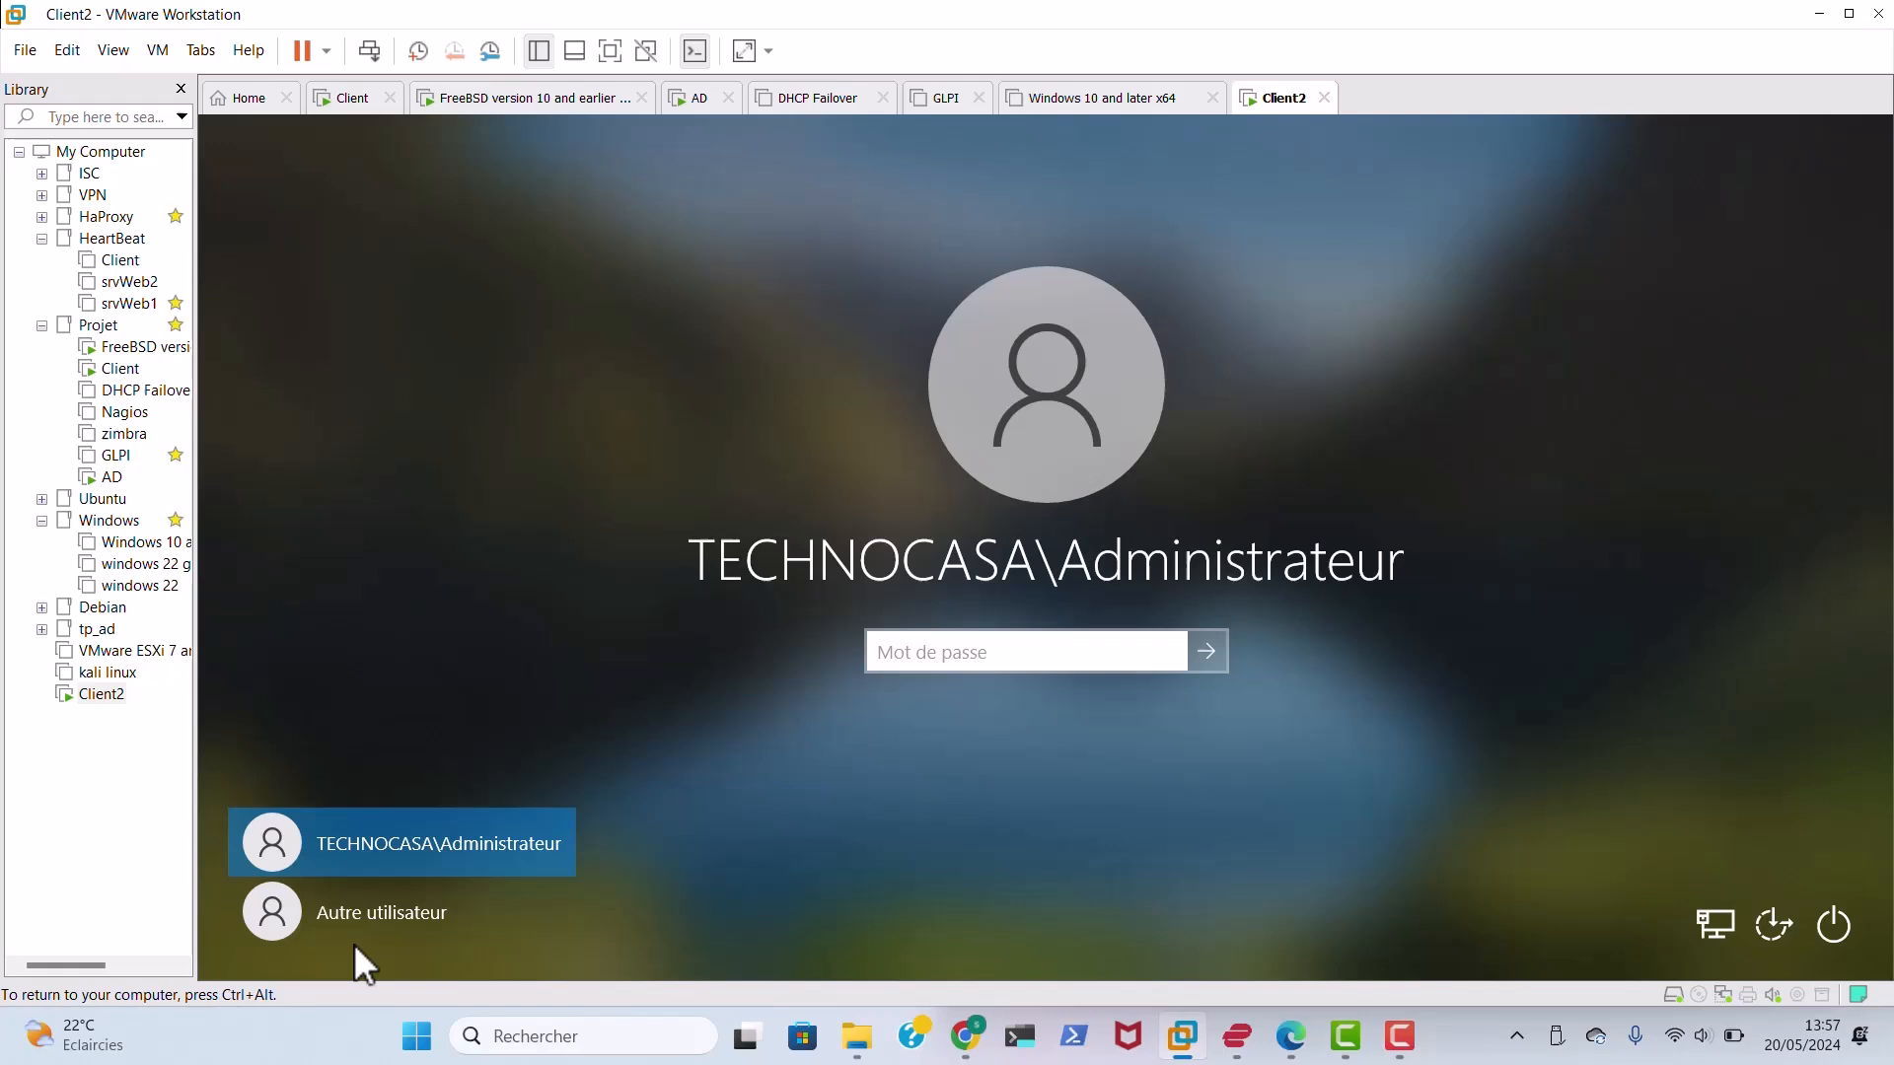
left_click(407, 907)
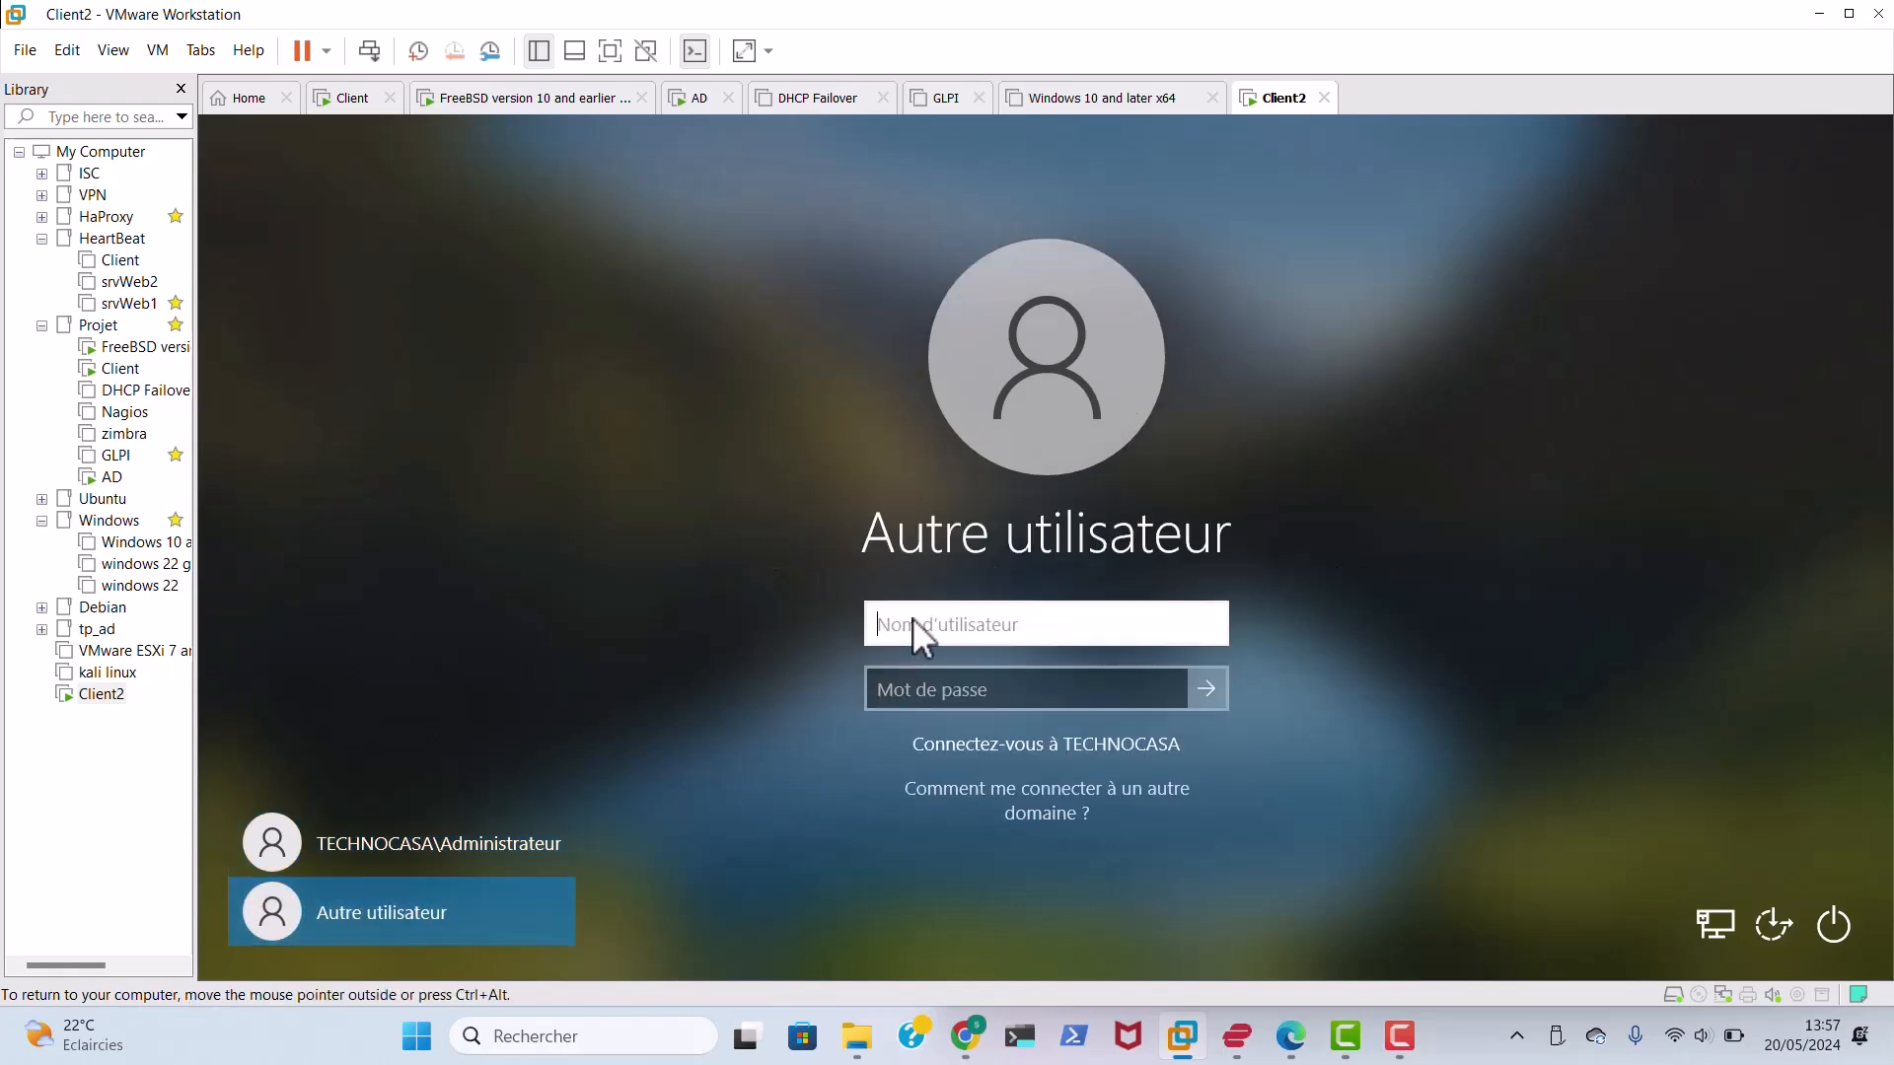
Try to sign in to TECHNOCASA with the RH user's username and account password.
type("leroy")
left_click(926, 671)
key("Caps_Lock")
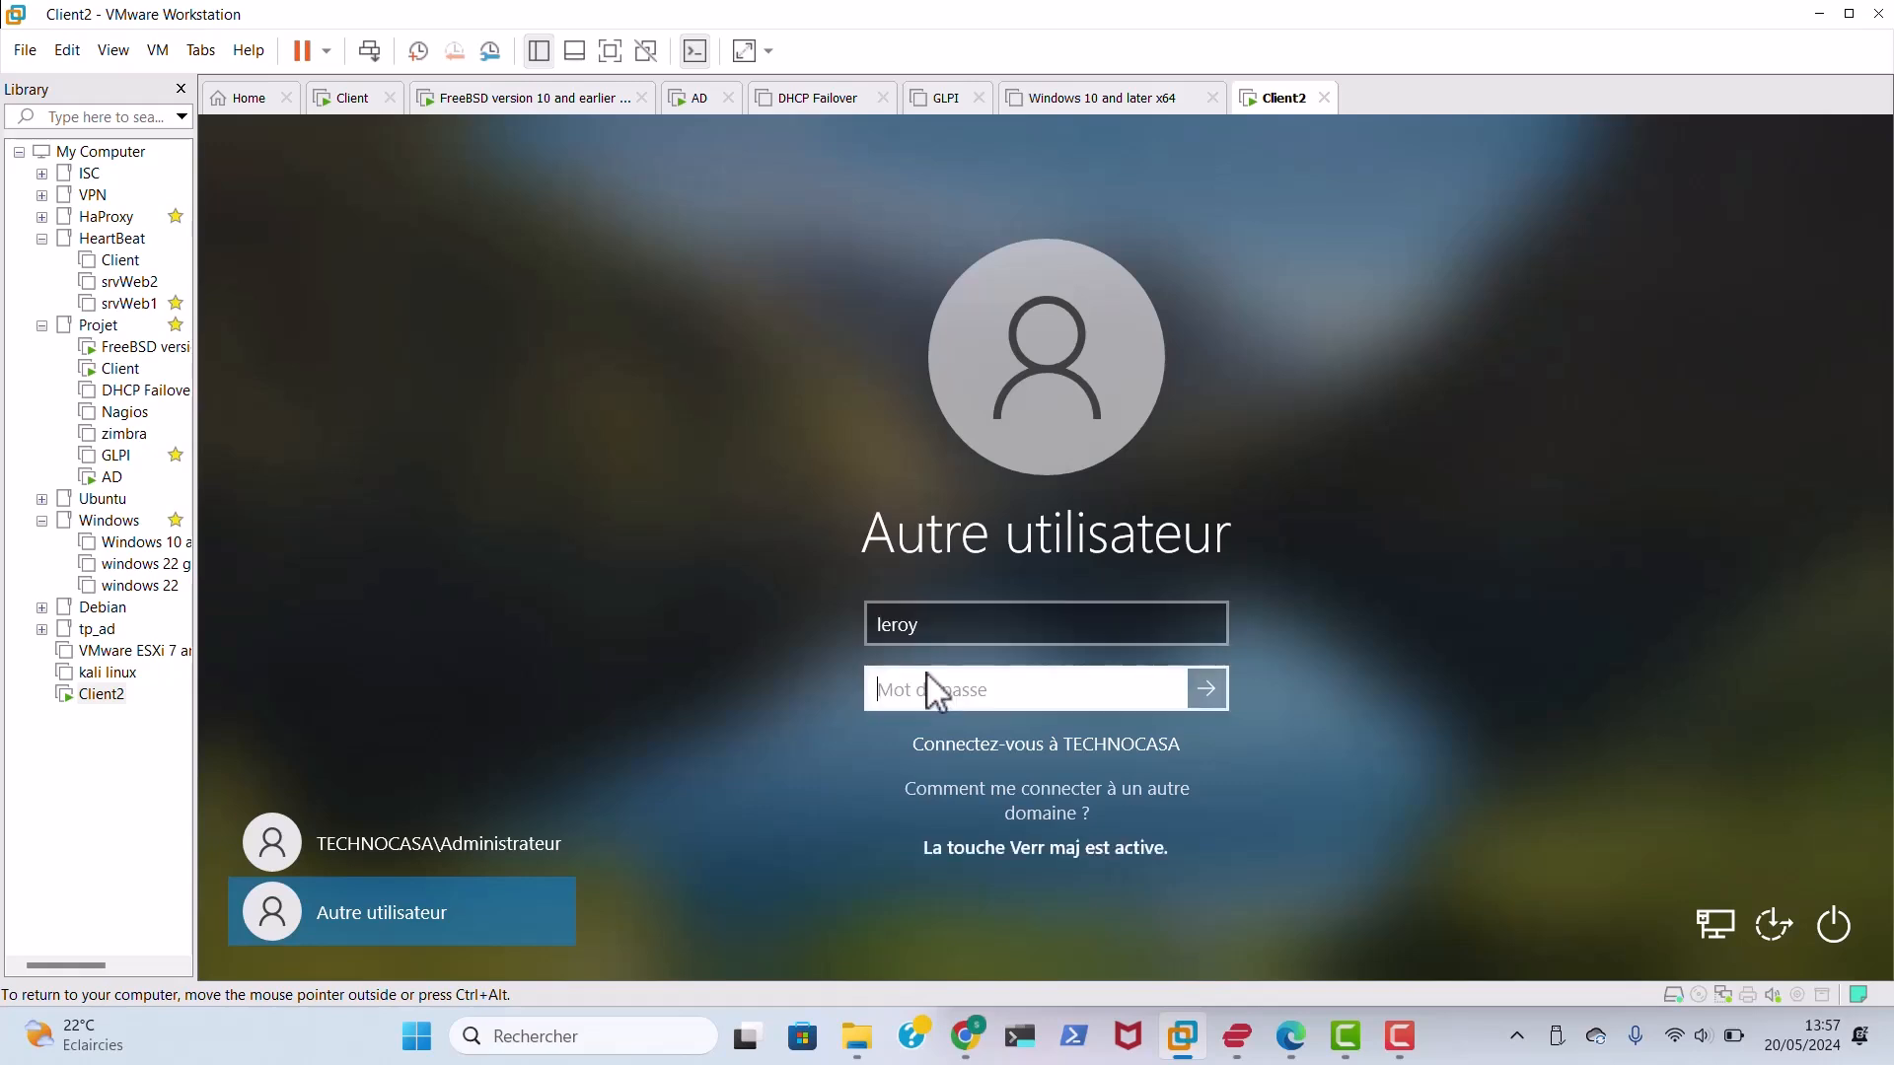
type("a")
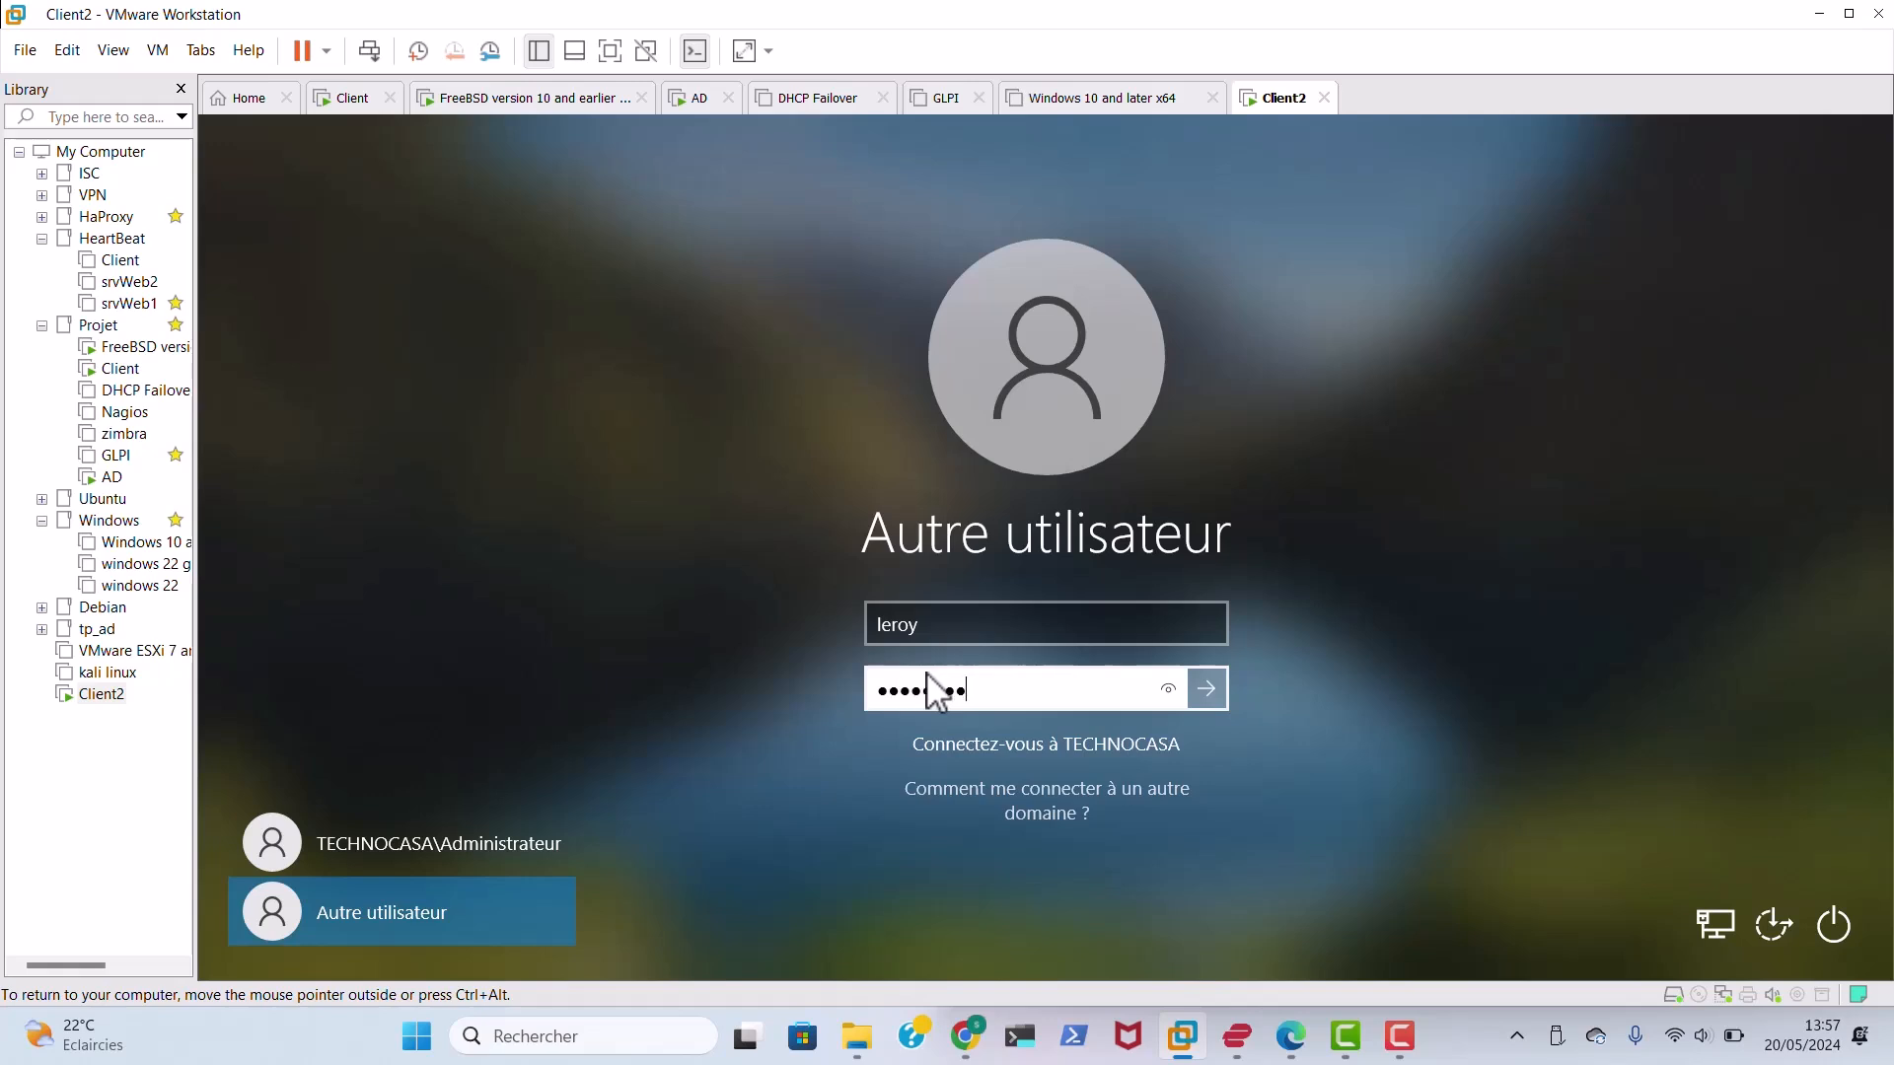
key("Return")
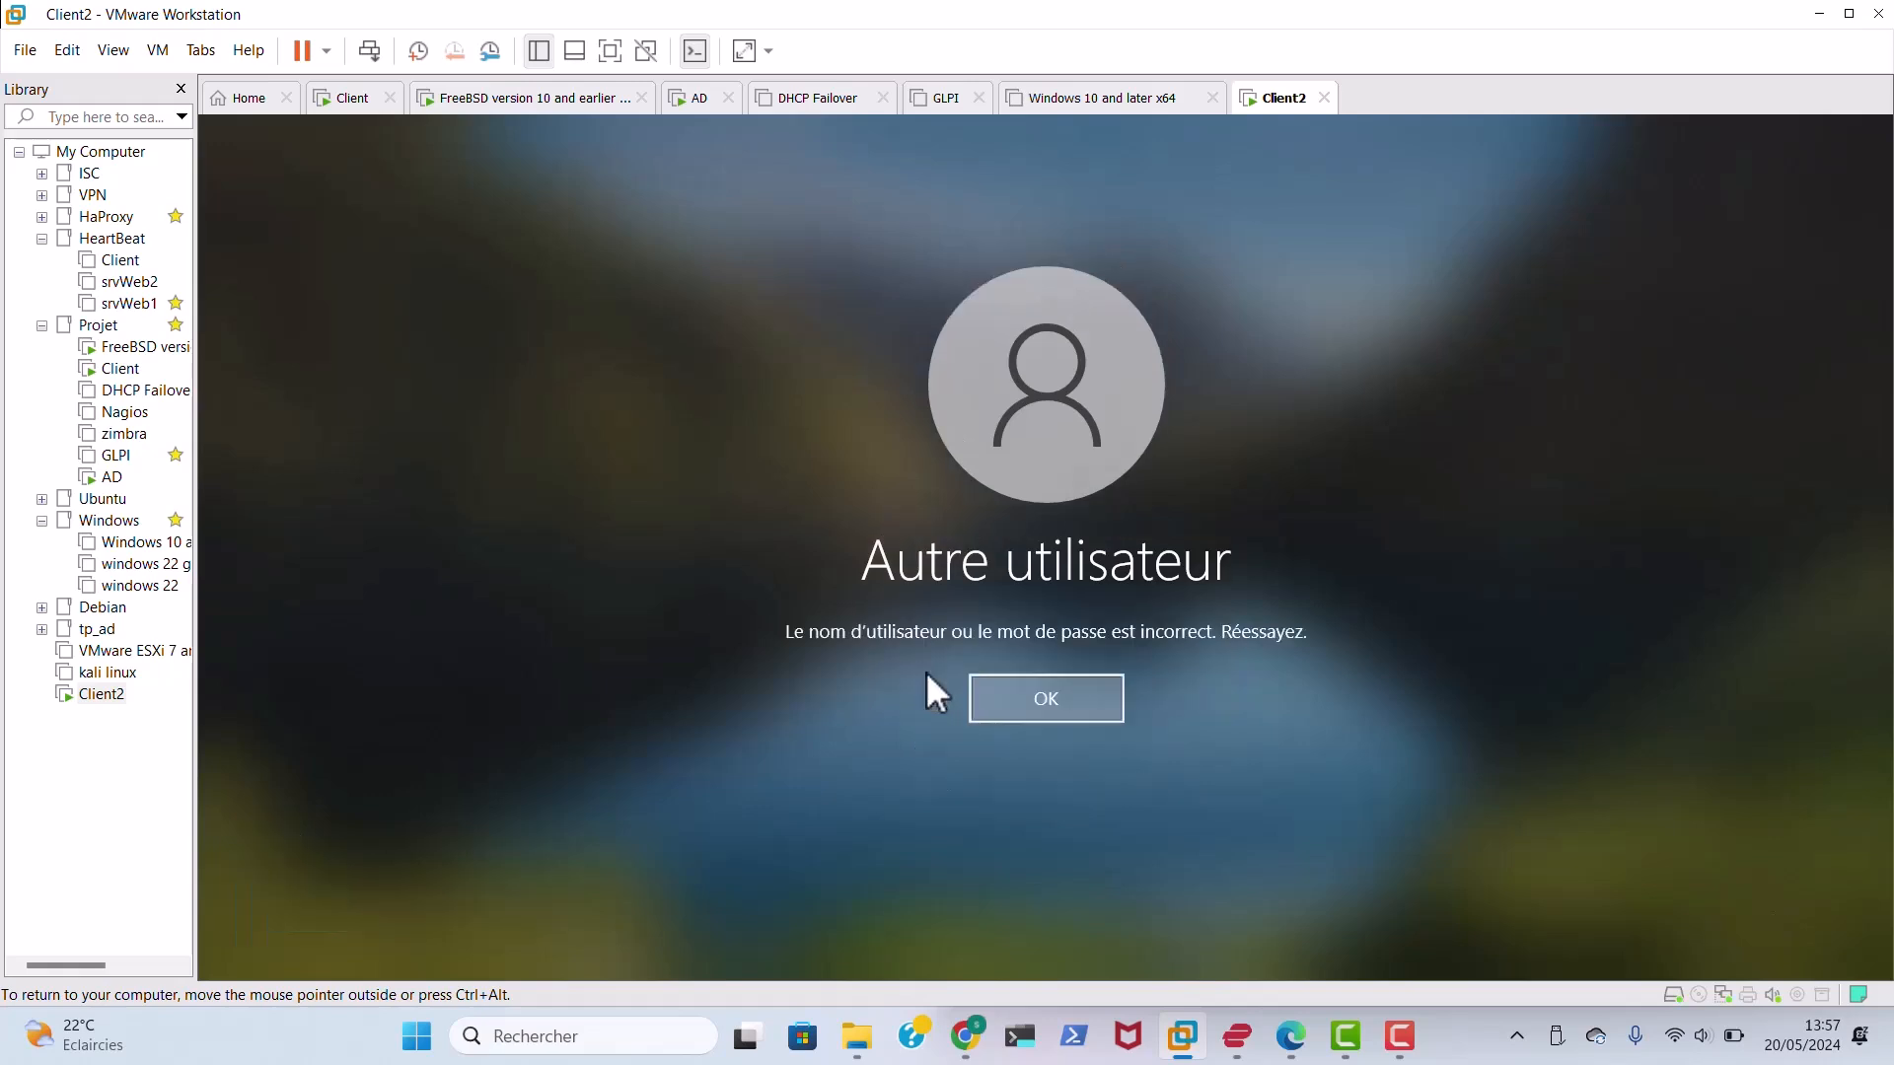
key("Return")
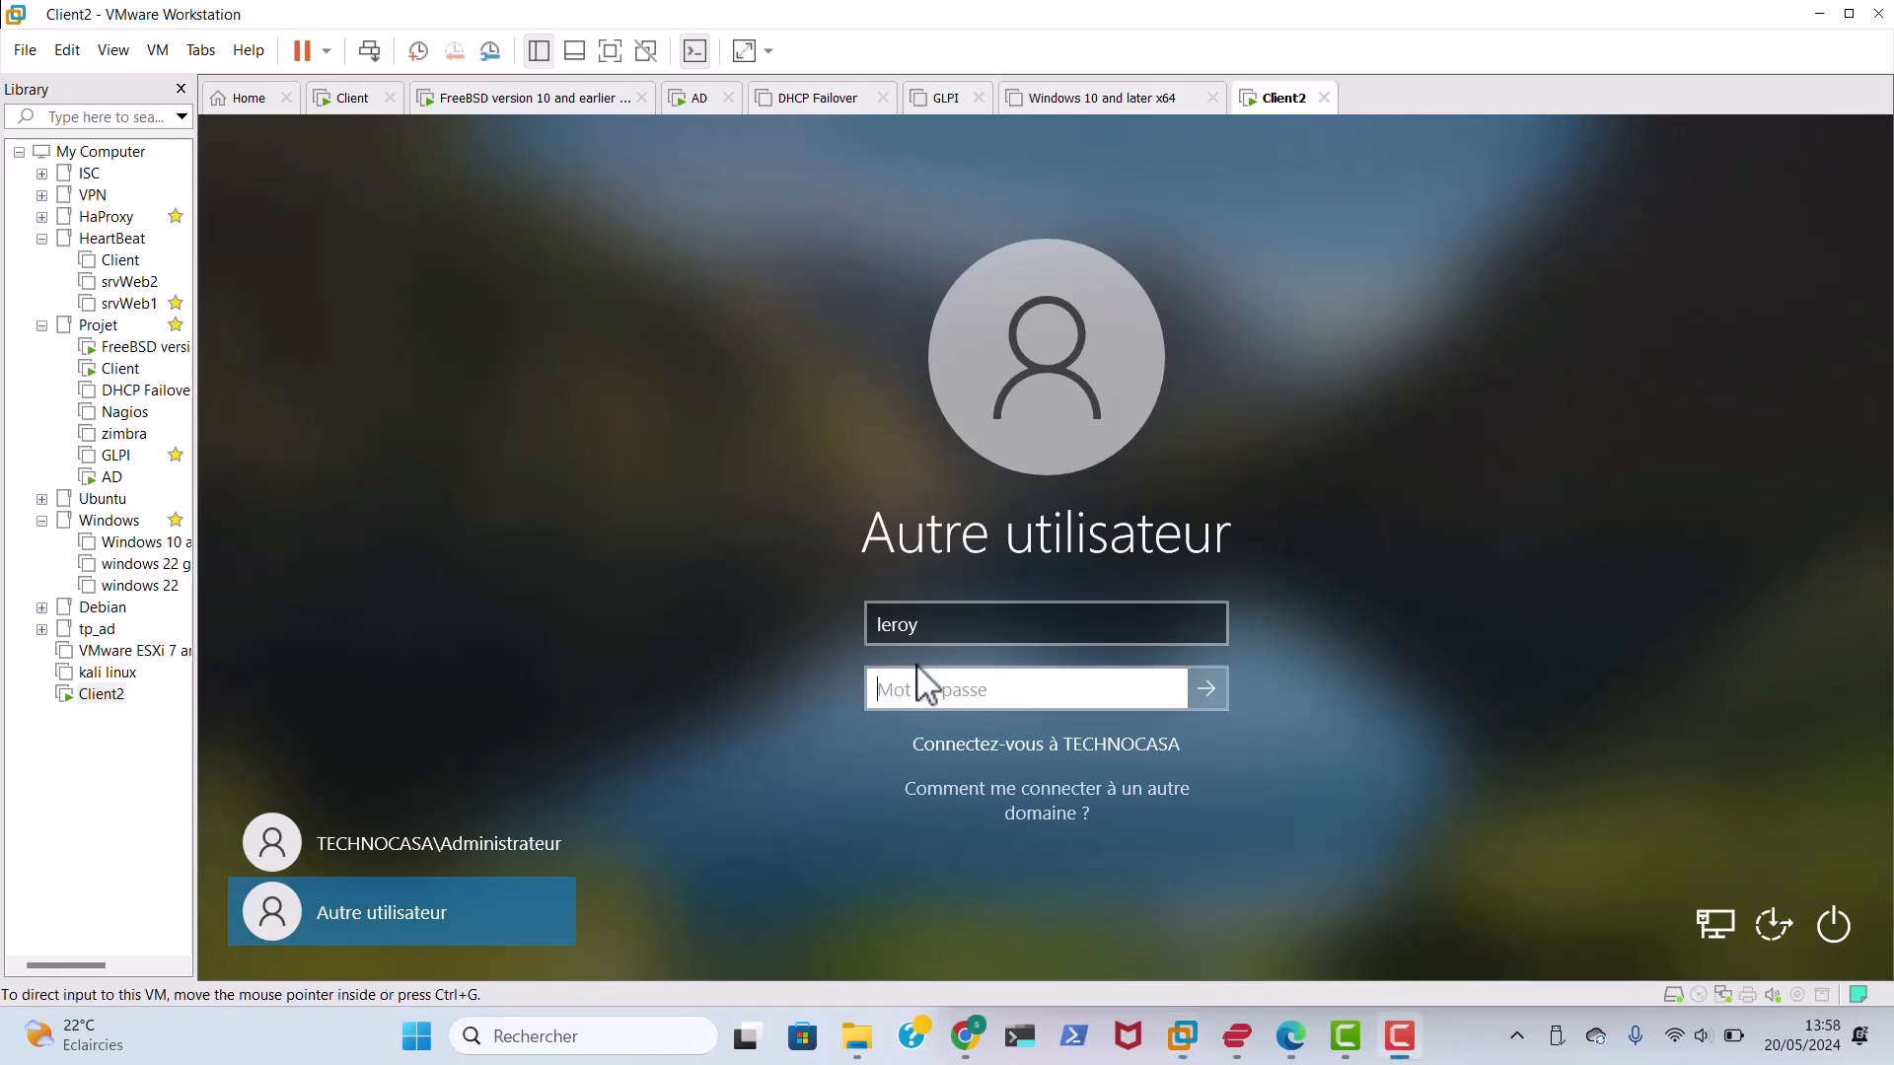
Enter the RH user's account password again, submit the sign-in, and accept the required password change.
left_click(907, 693)
key("Caps_Lock")
type("•")
key("Caps_Lock")
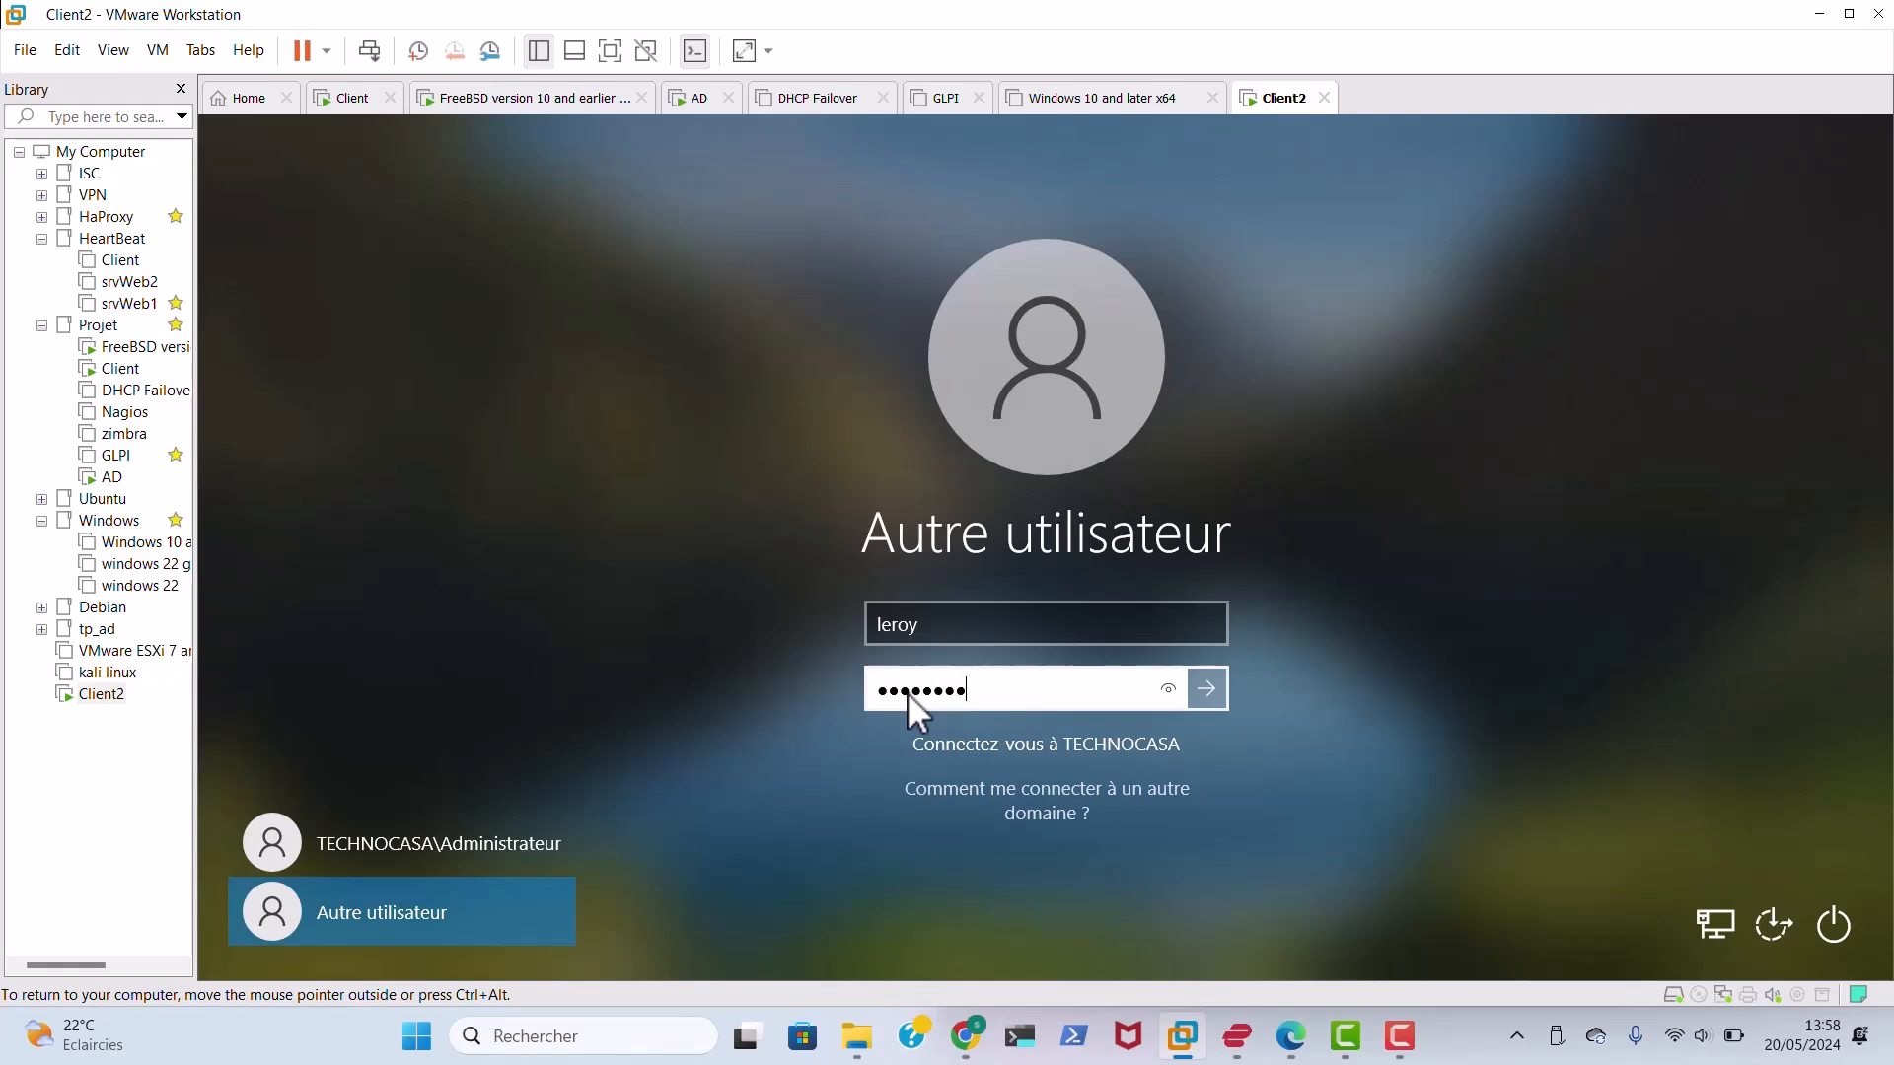
type("••")
key("Return")
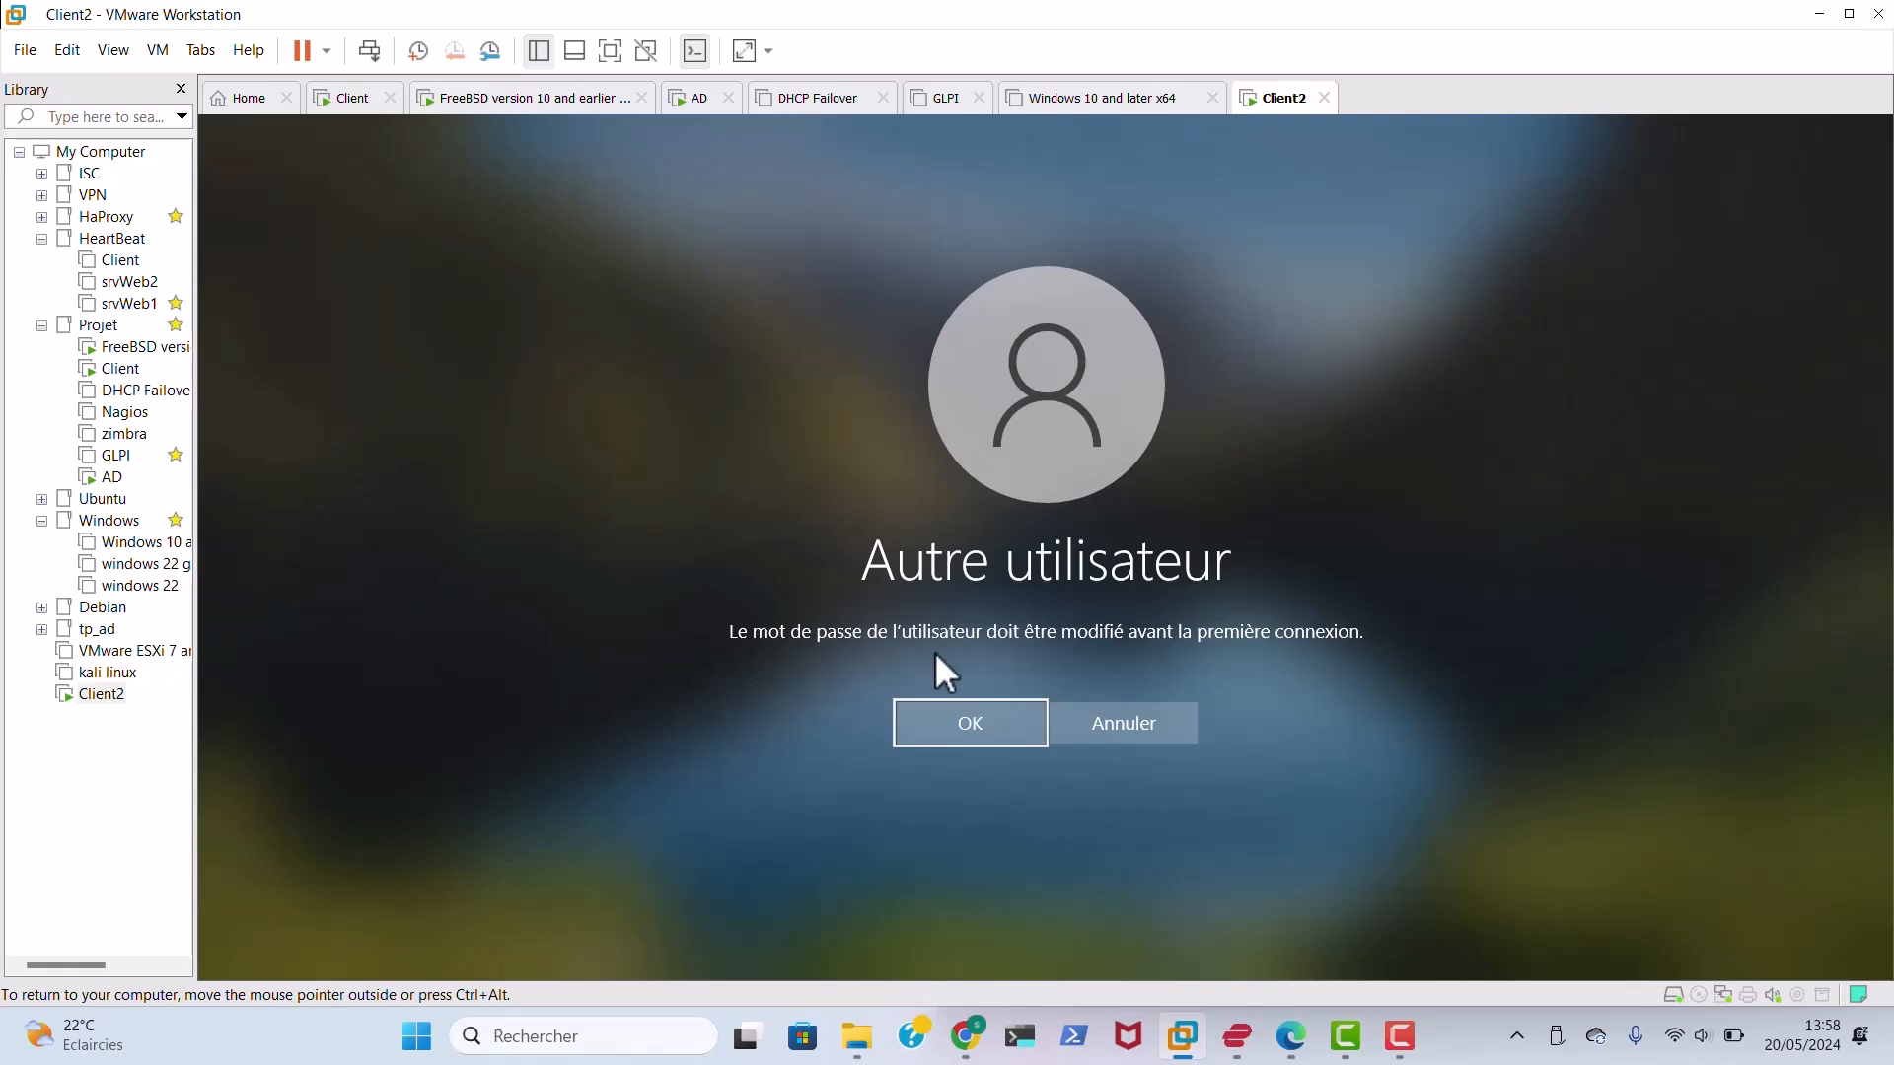
left_click(953, 720)
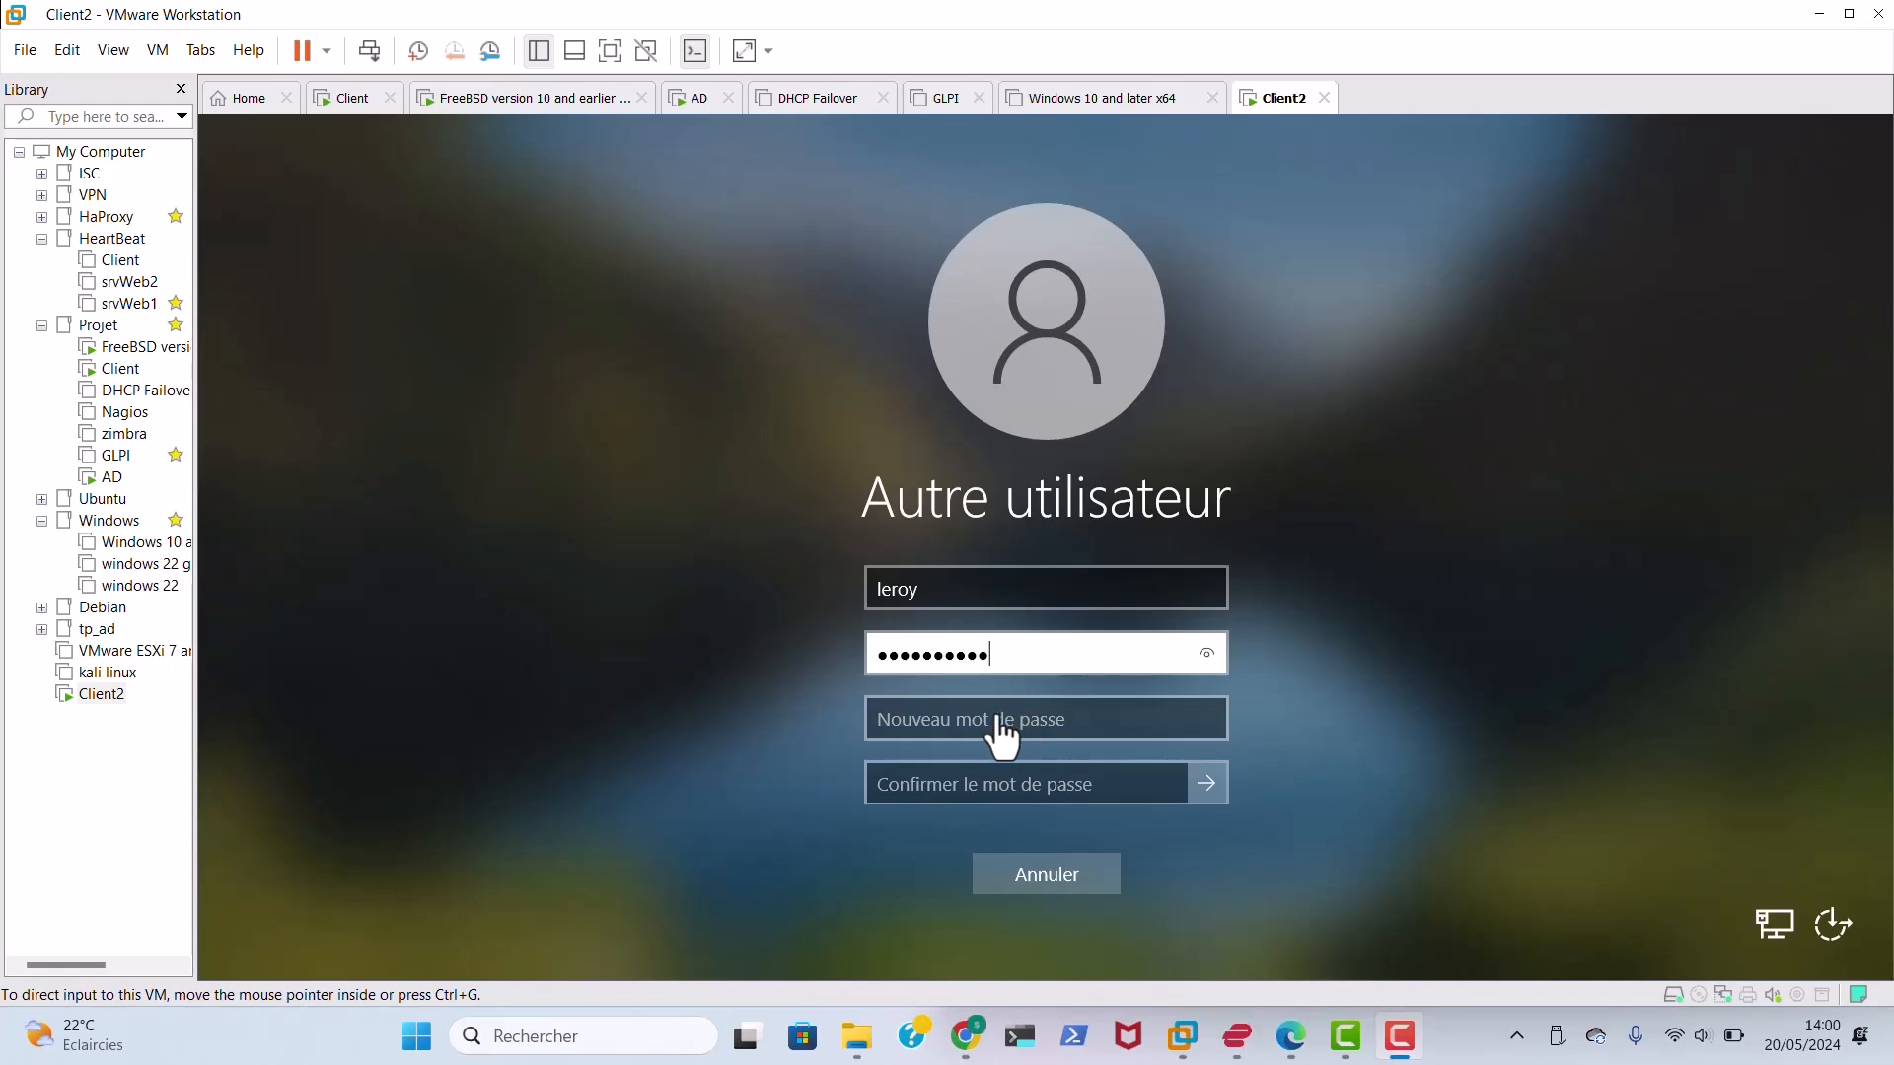
Try to change the RH user's password to a five-character one, entering and confirming the new account password.
left_click(1002, 713)
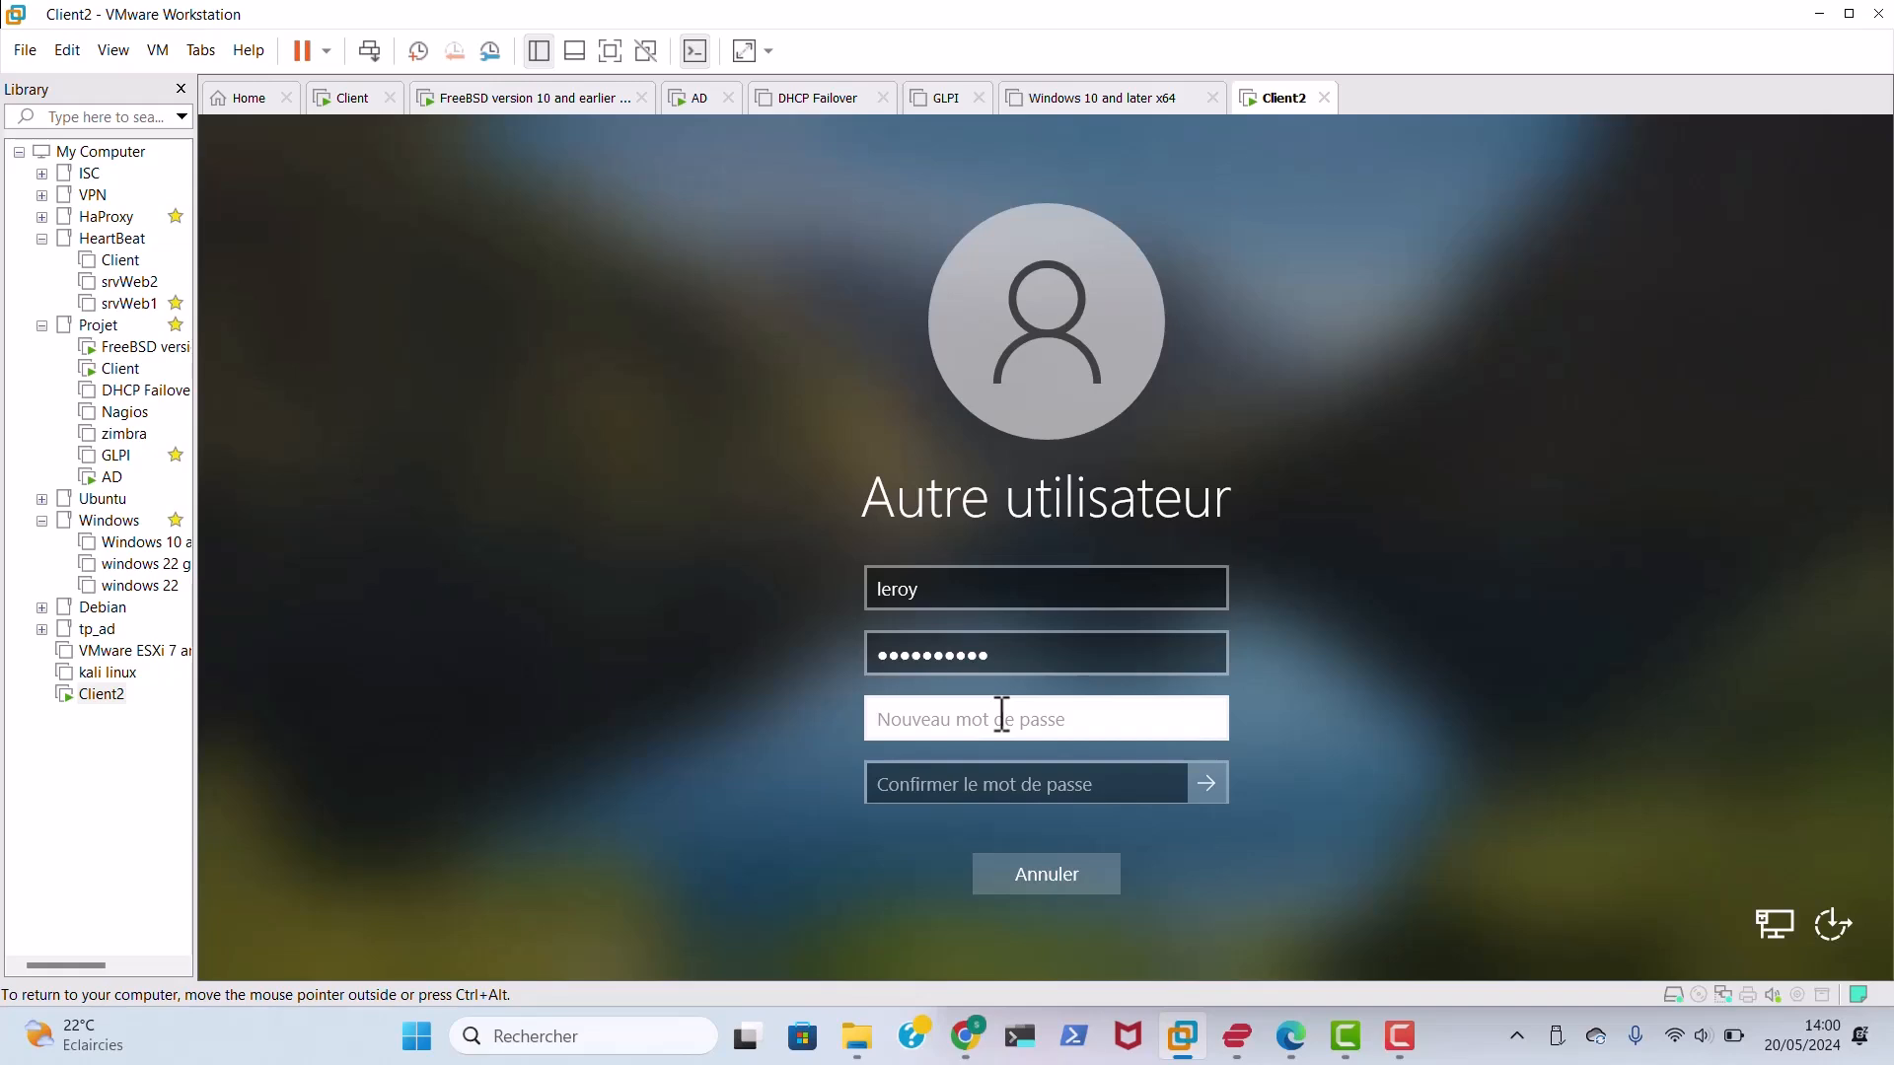
key("Caps_Lock")
type("•")
key("Caps_Lock")
type("••••")
key("Tab")
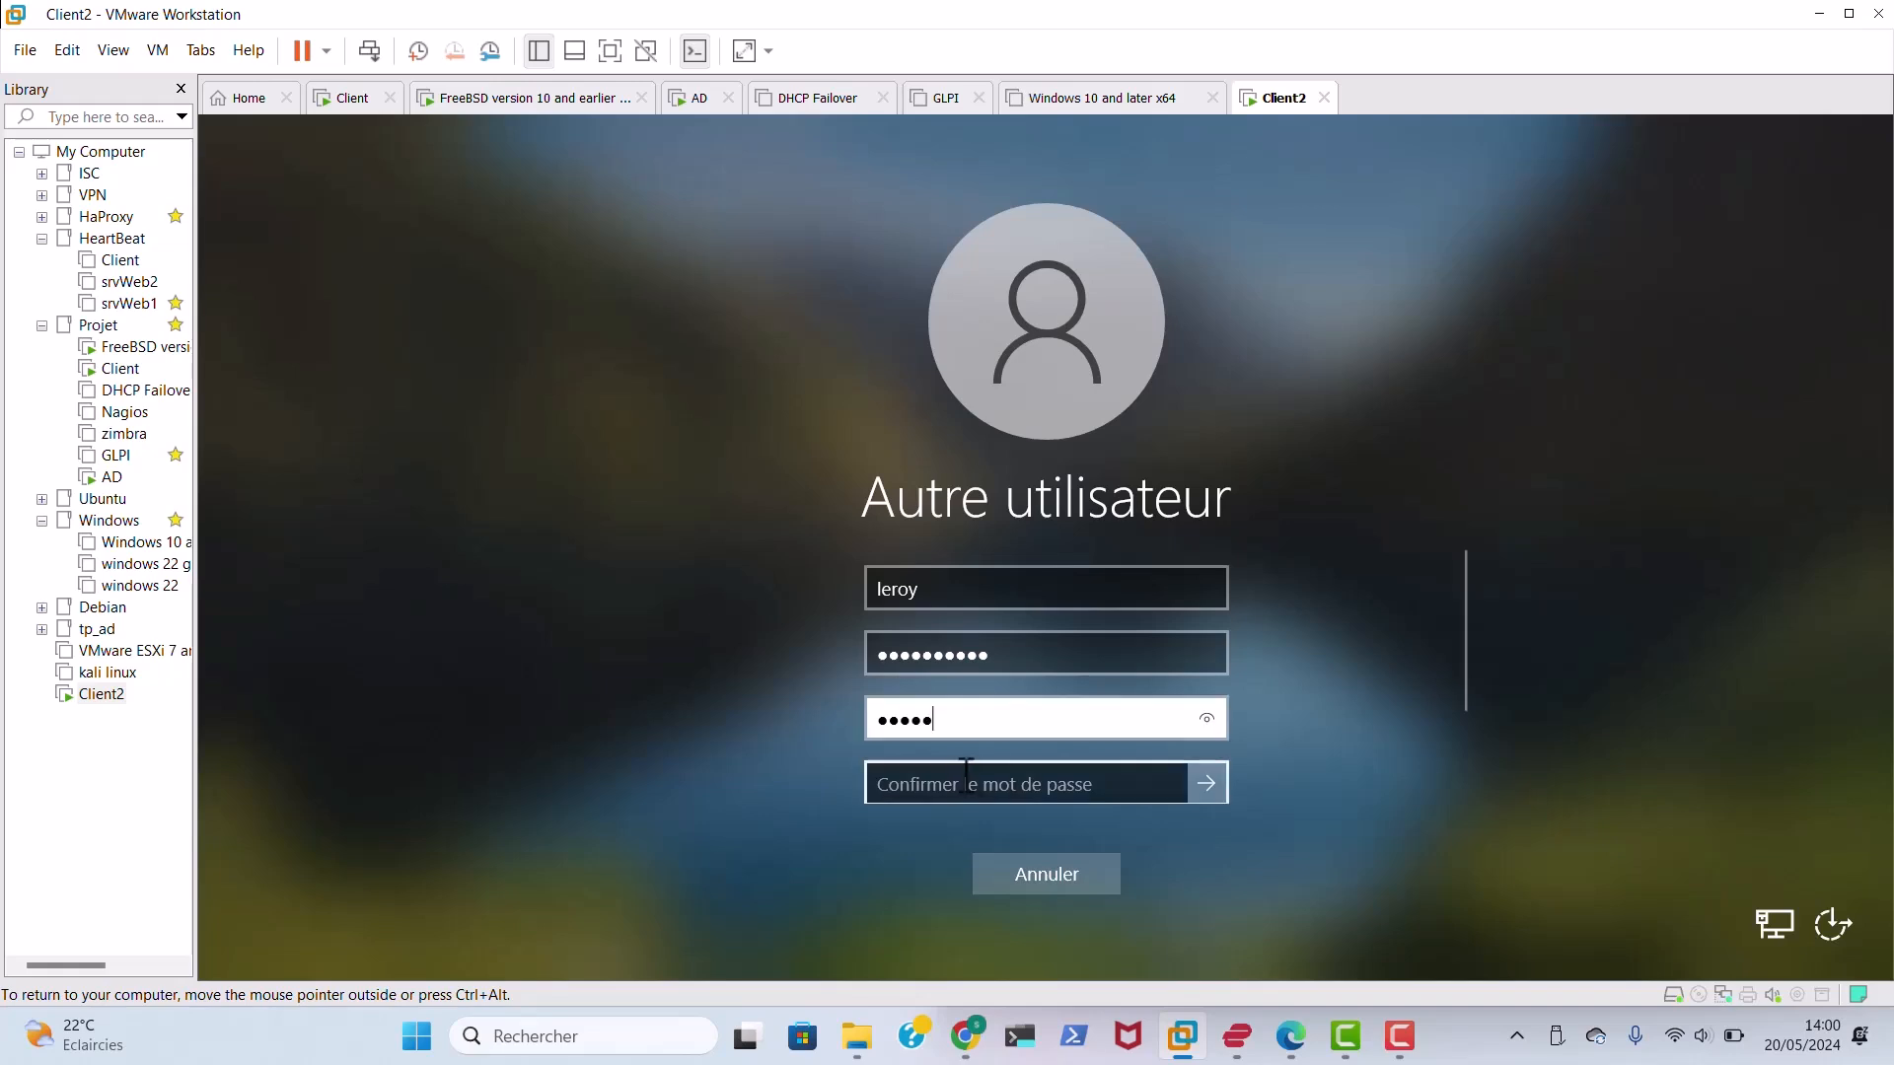
key("Caps_Lock")
type("•")
key("Caps_Lock")
type("••")
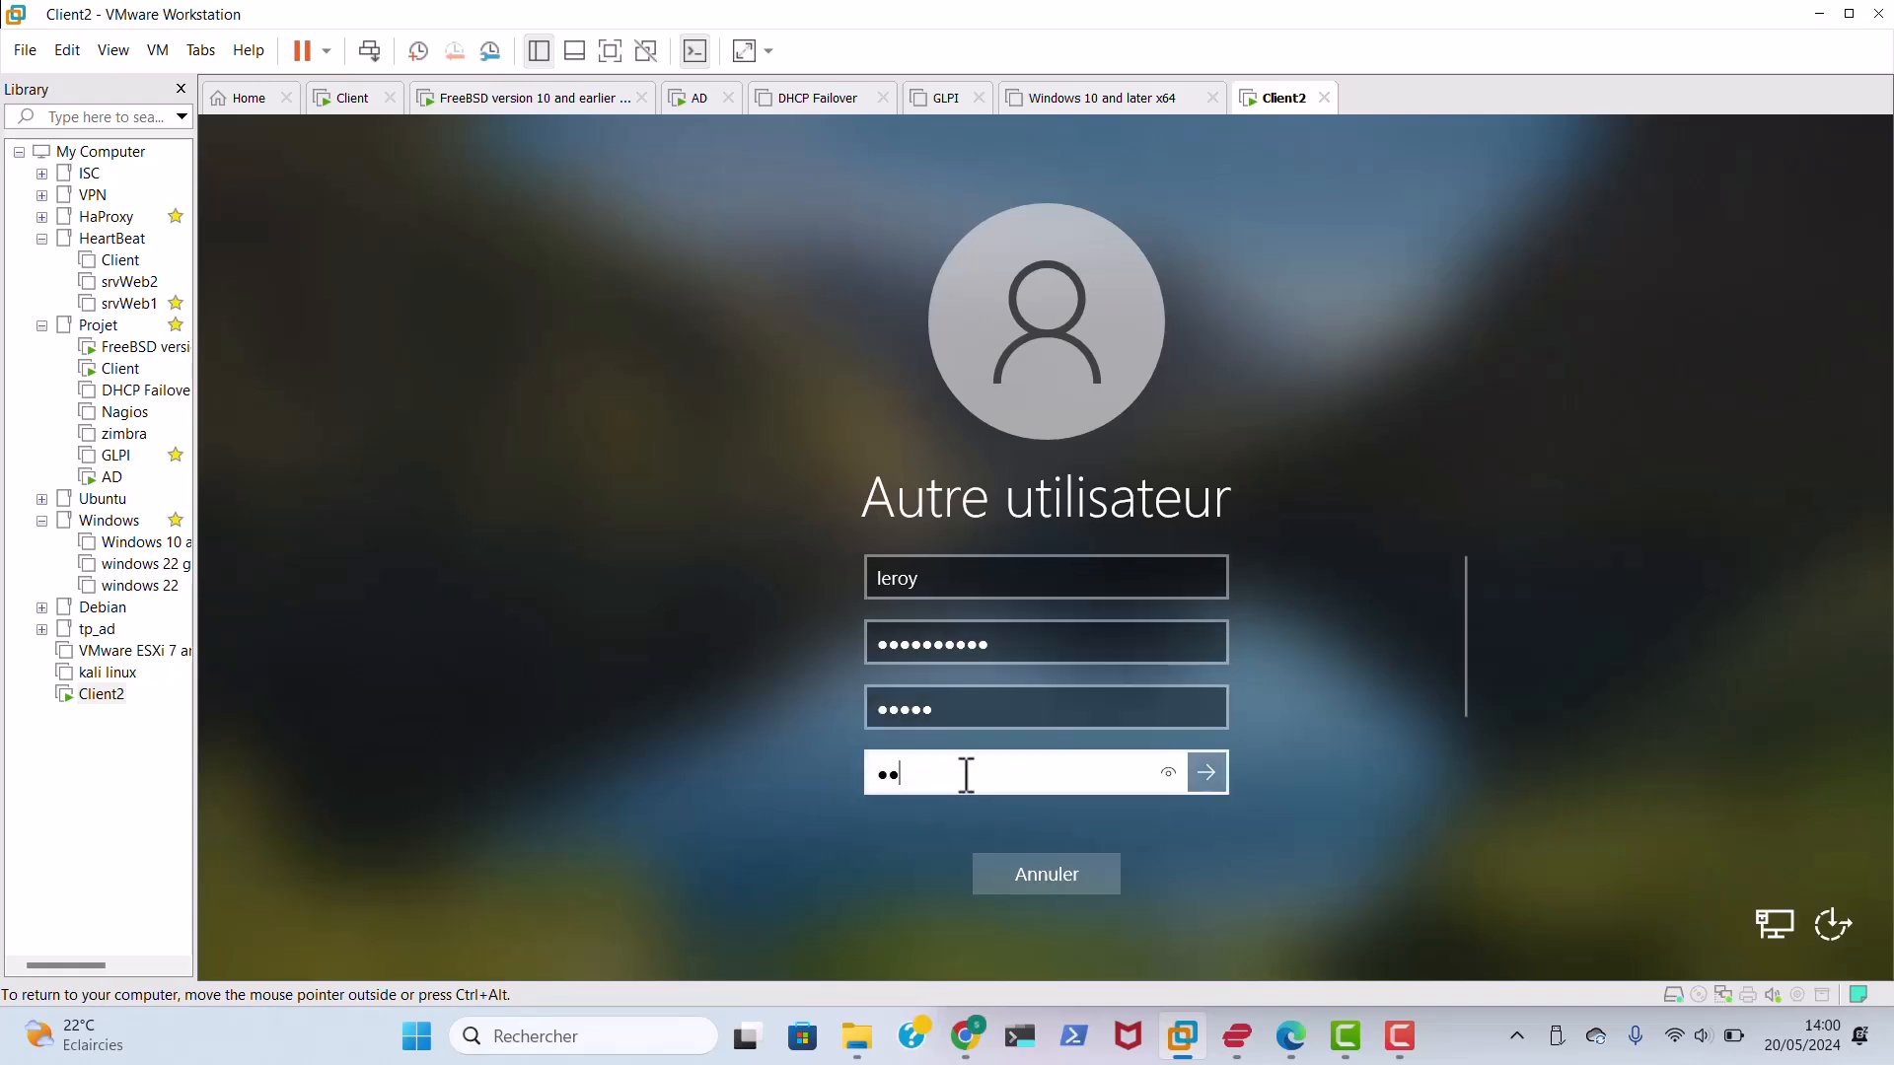
type("••")
key("Return")
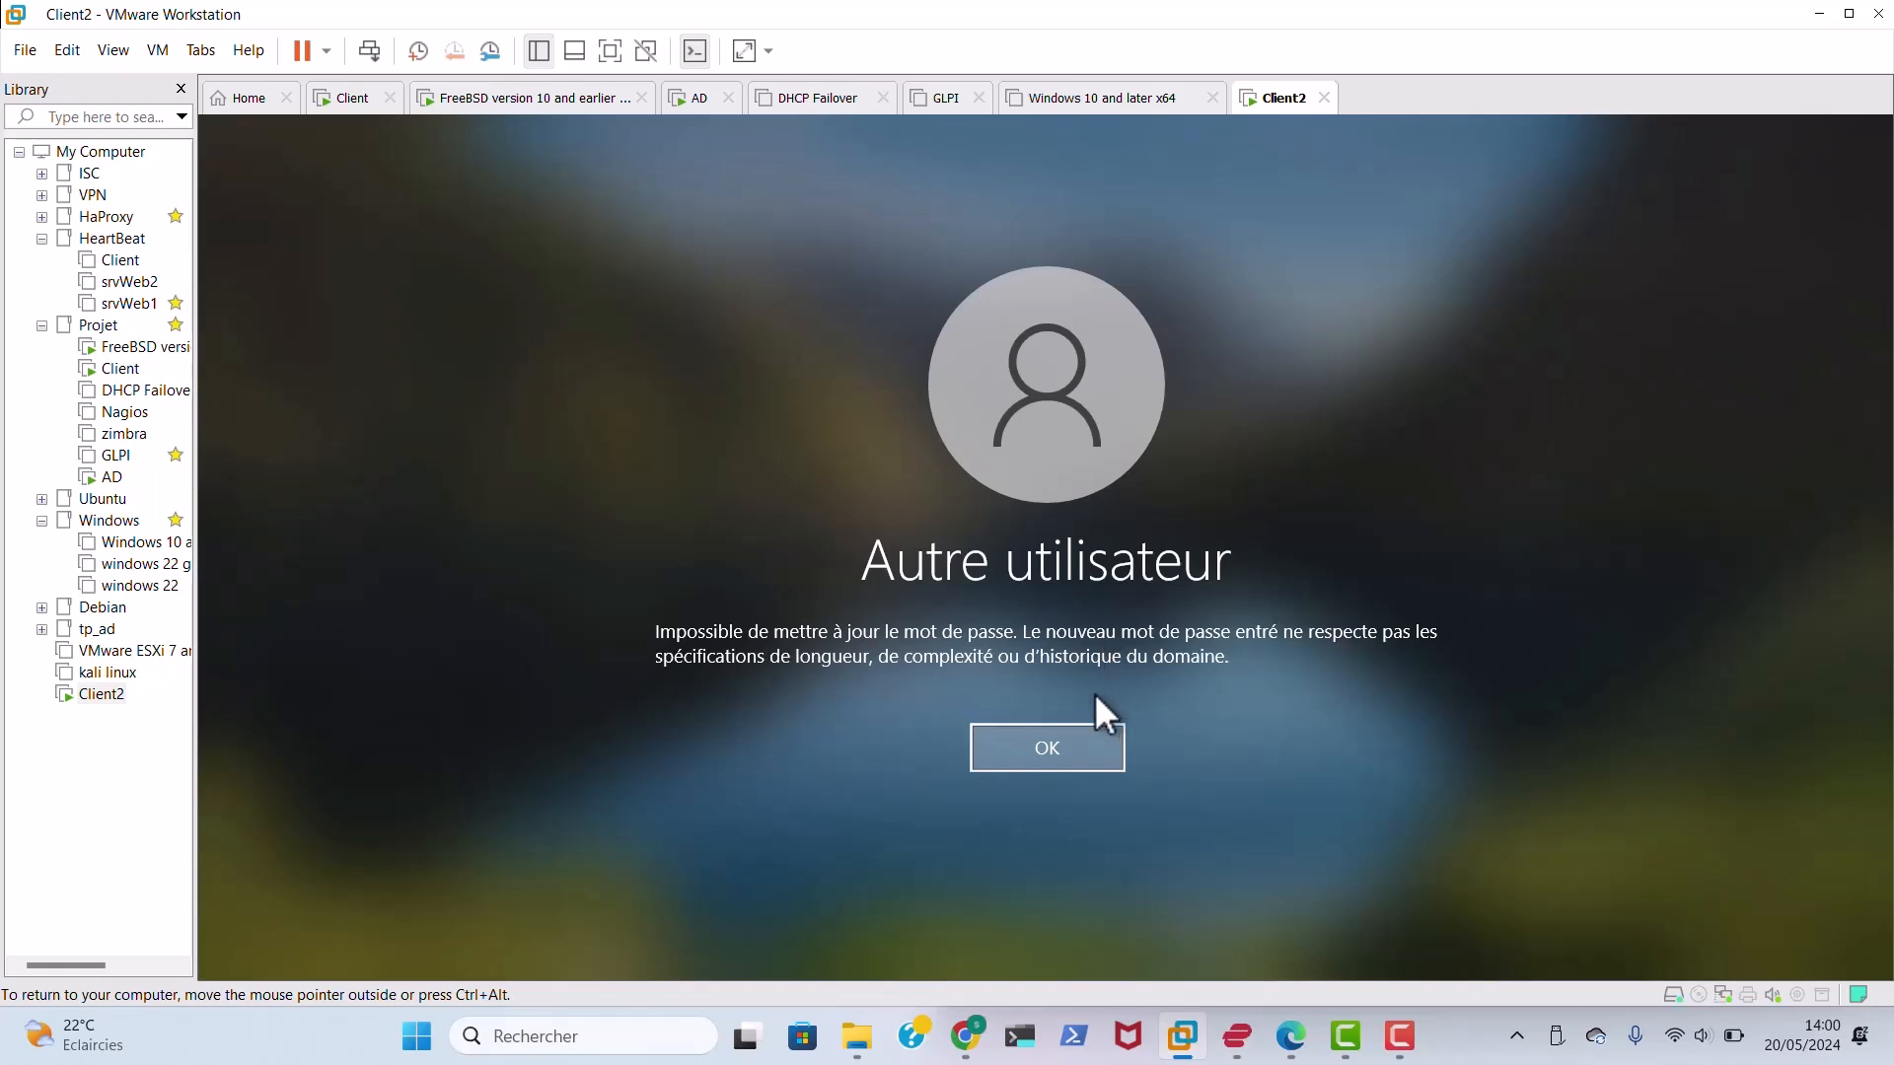
left_click(1073, 730)
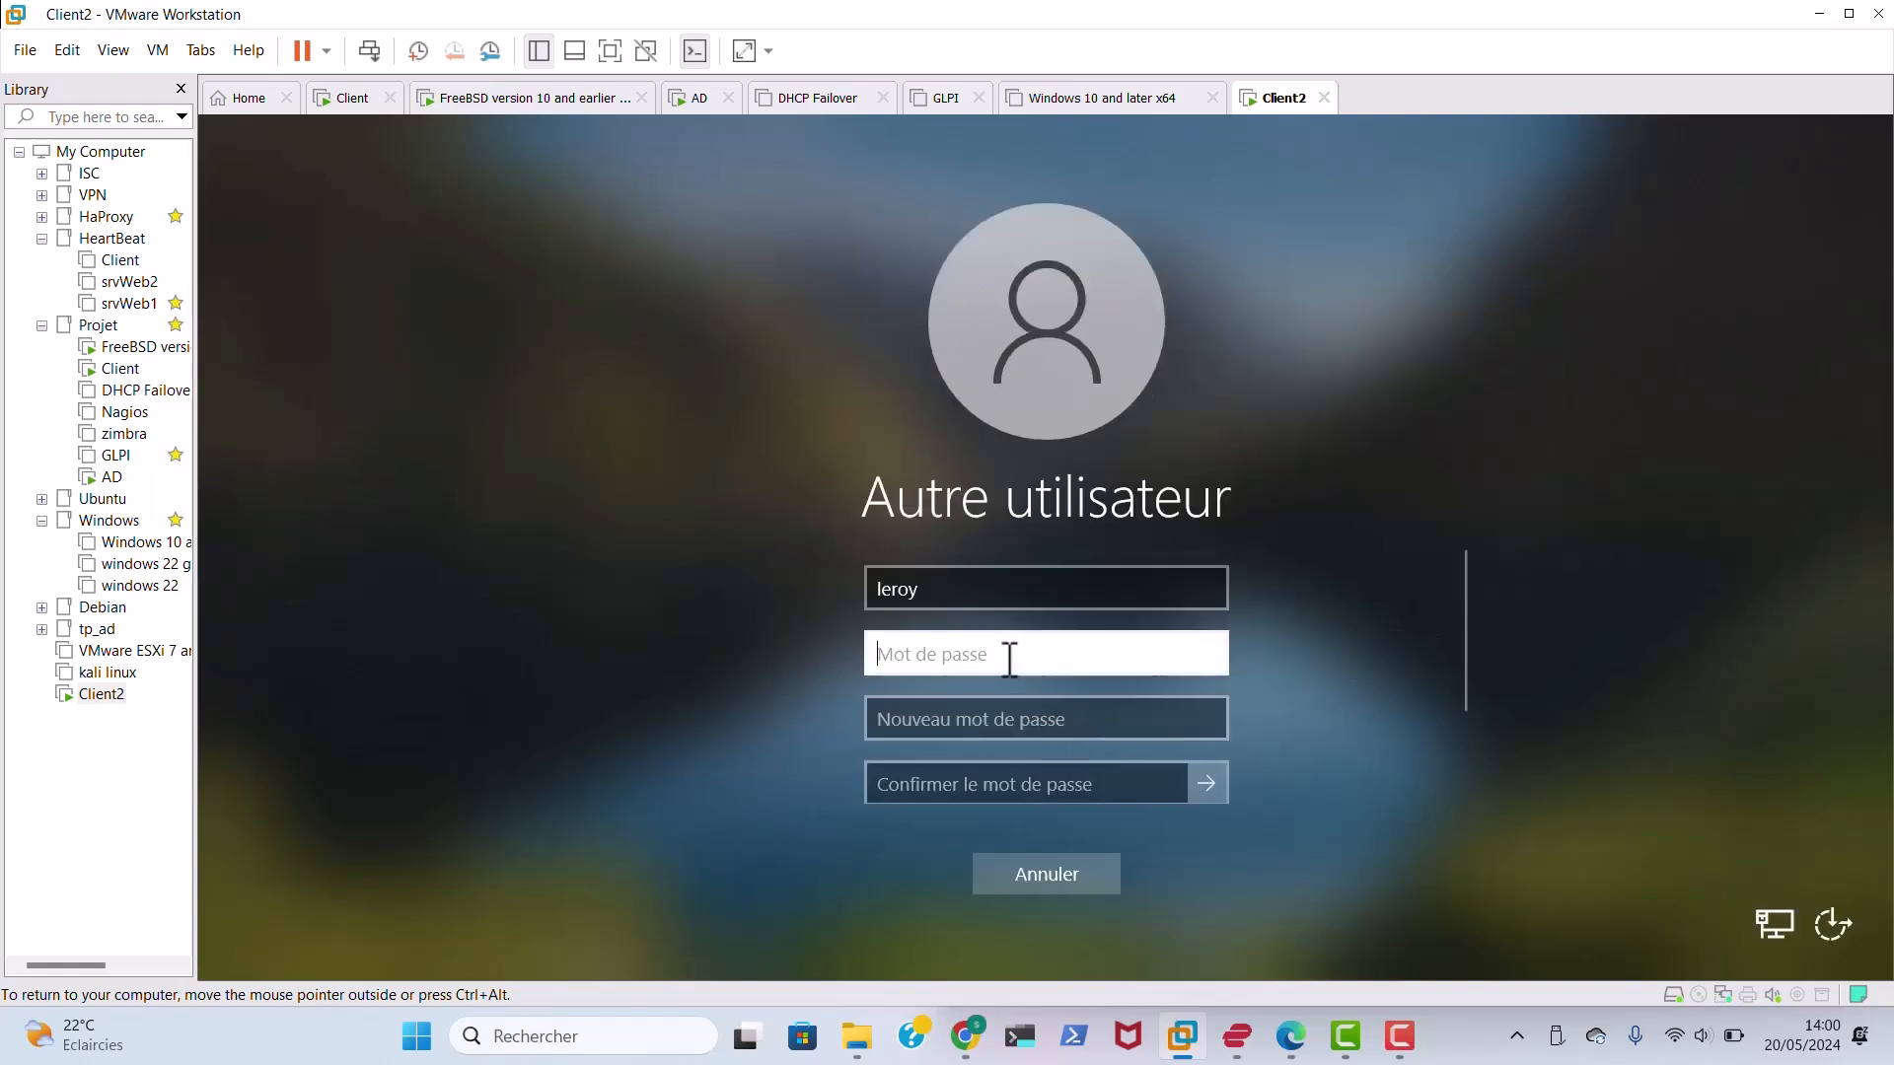
Enter the RH user's current account password again in the password change form.
key("Caps_Lock")
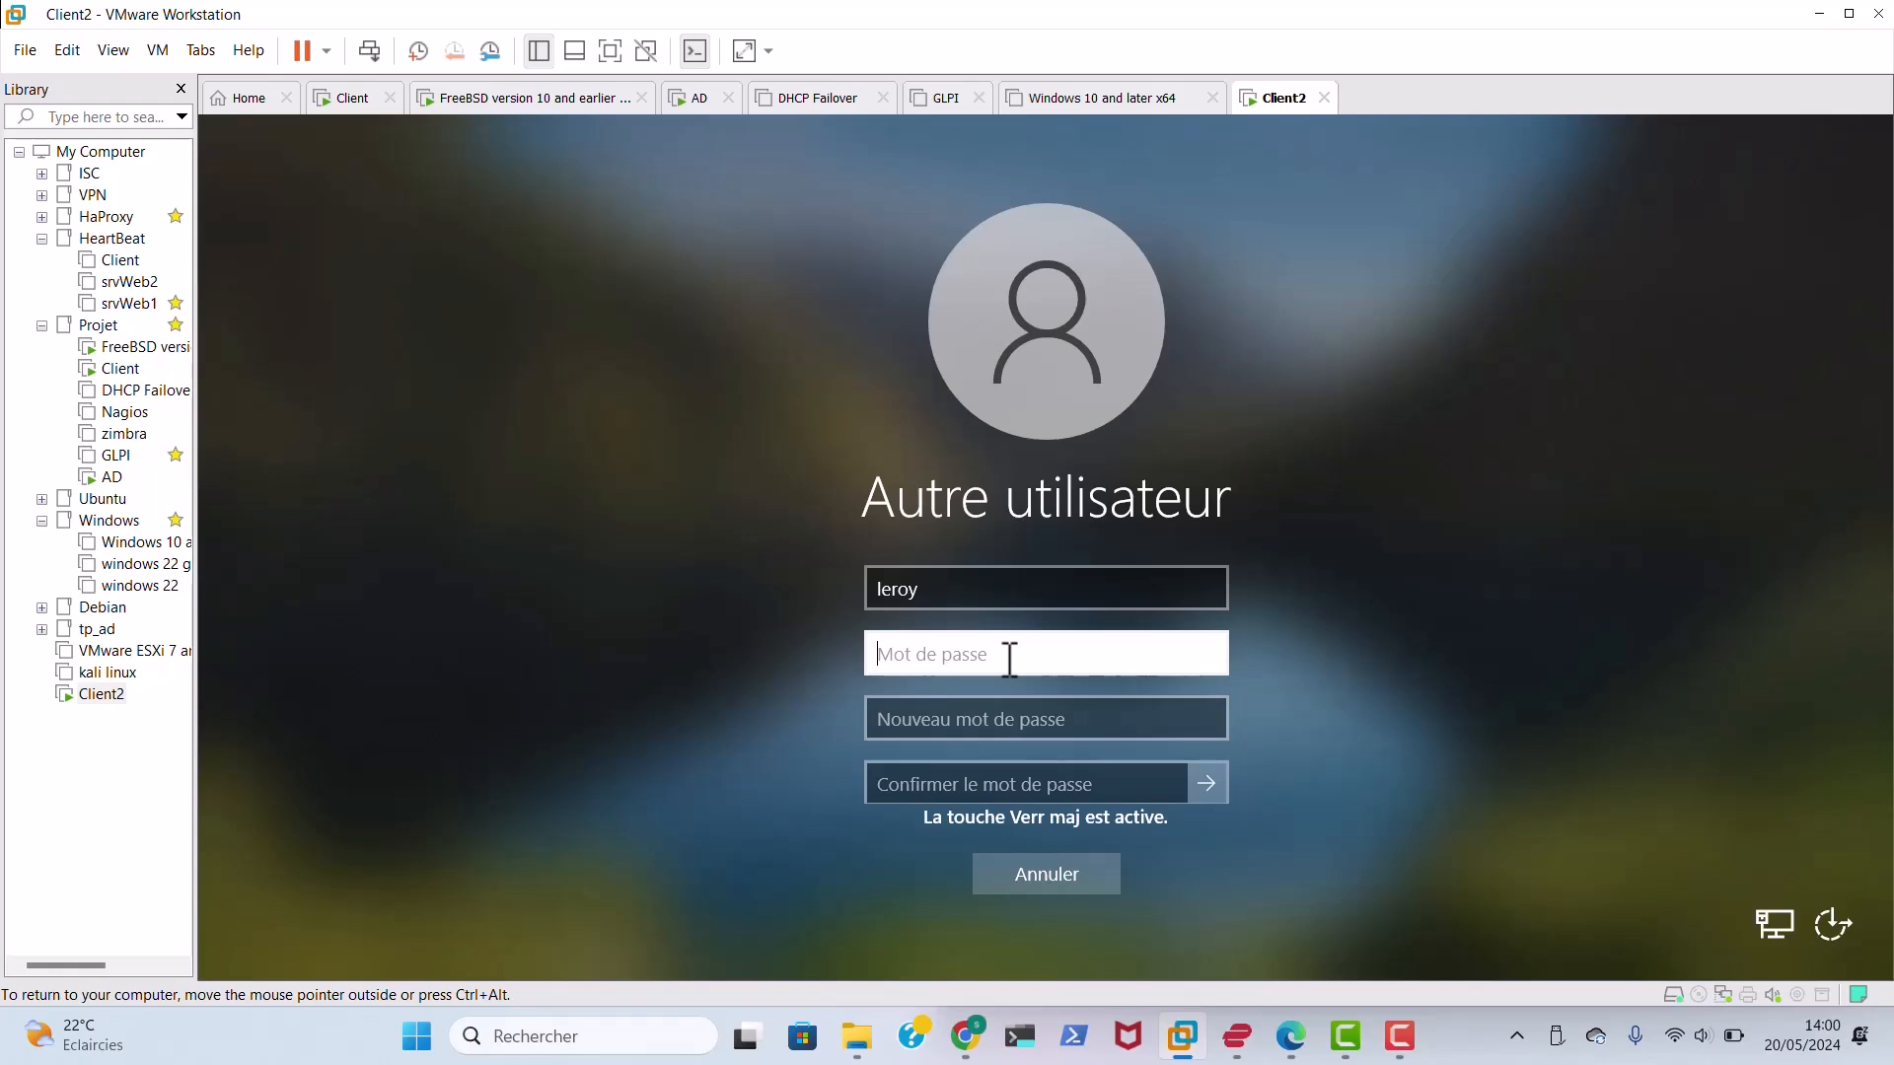
type("a")
key("BackSpace")
key("Caps_Lock")
key("Caps_Lock")
type("a")
key("Caps_Lock")
type("*********")
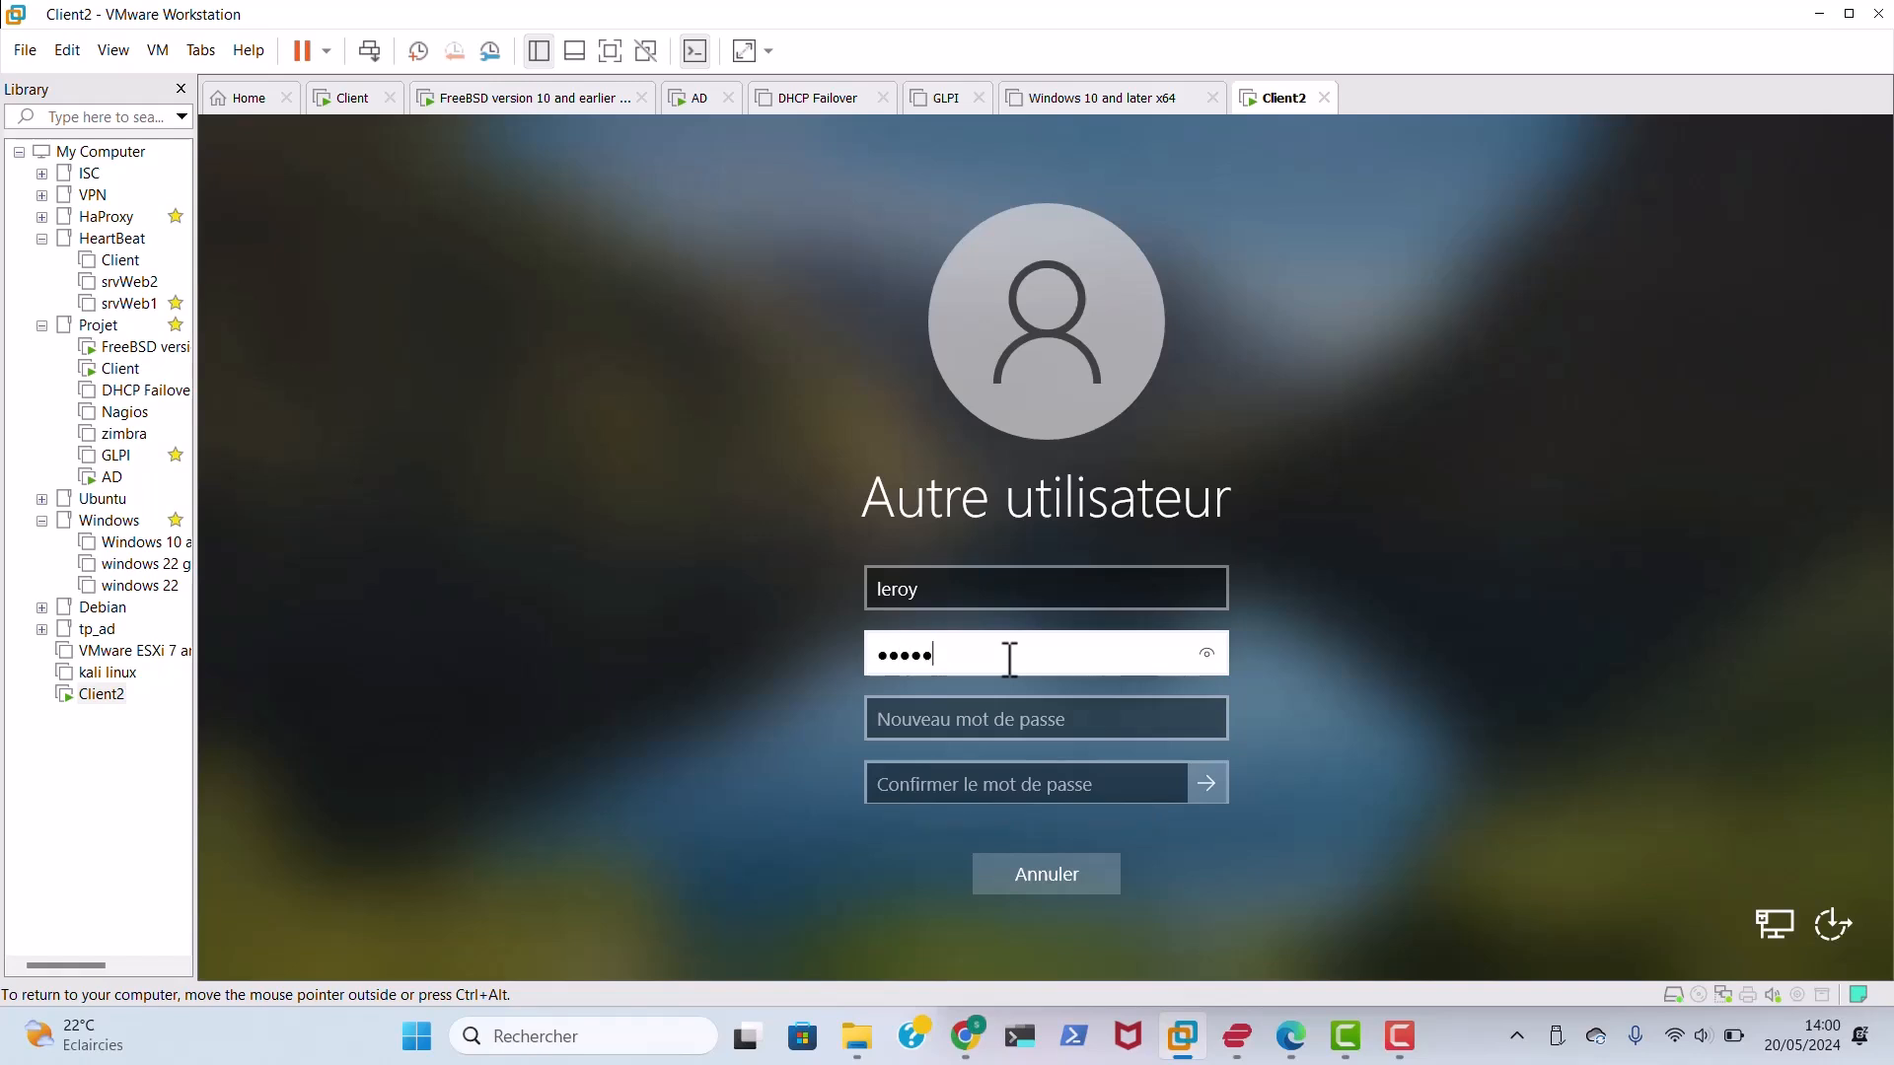
Enter and confirm a new 16-character account password for the RH user, submit the change, and continue signing in.
left_click(992, 719)
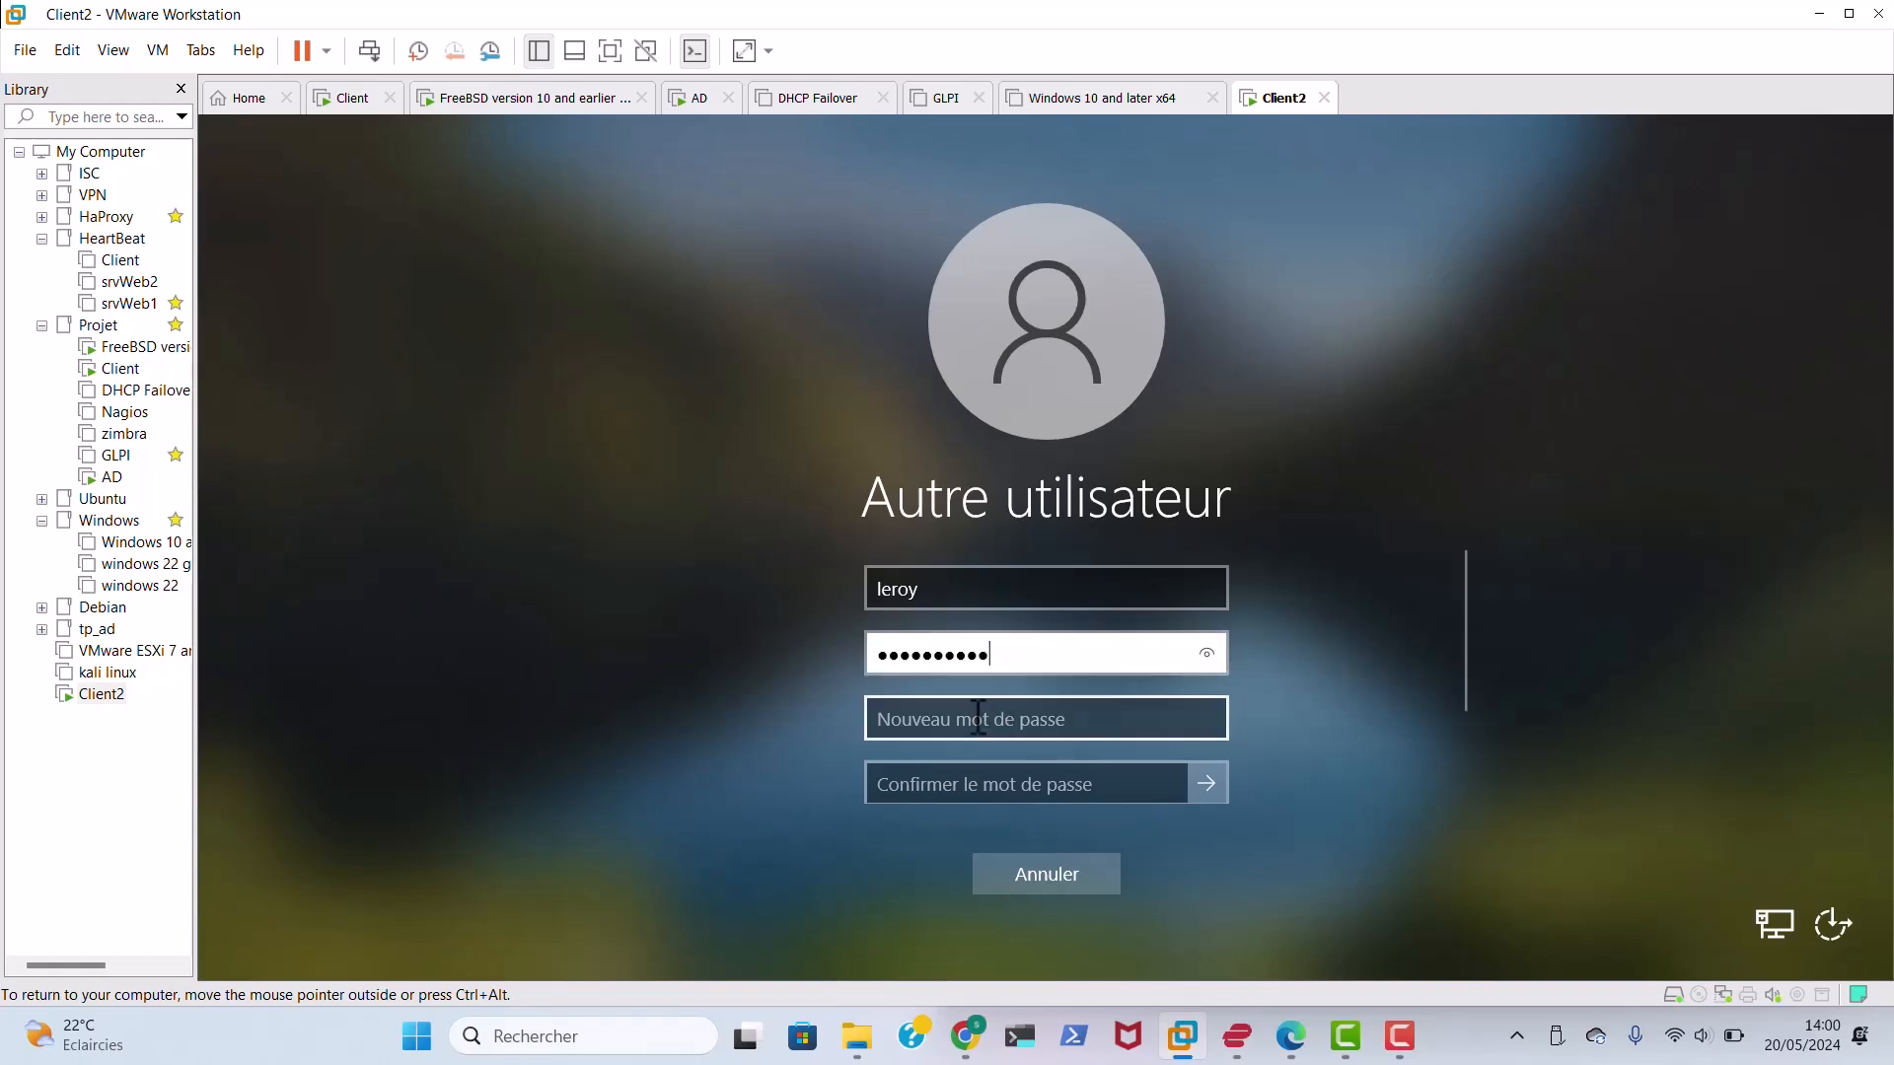
key("F9")
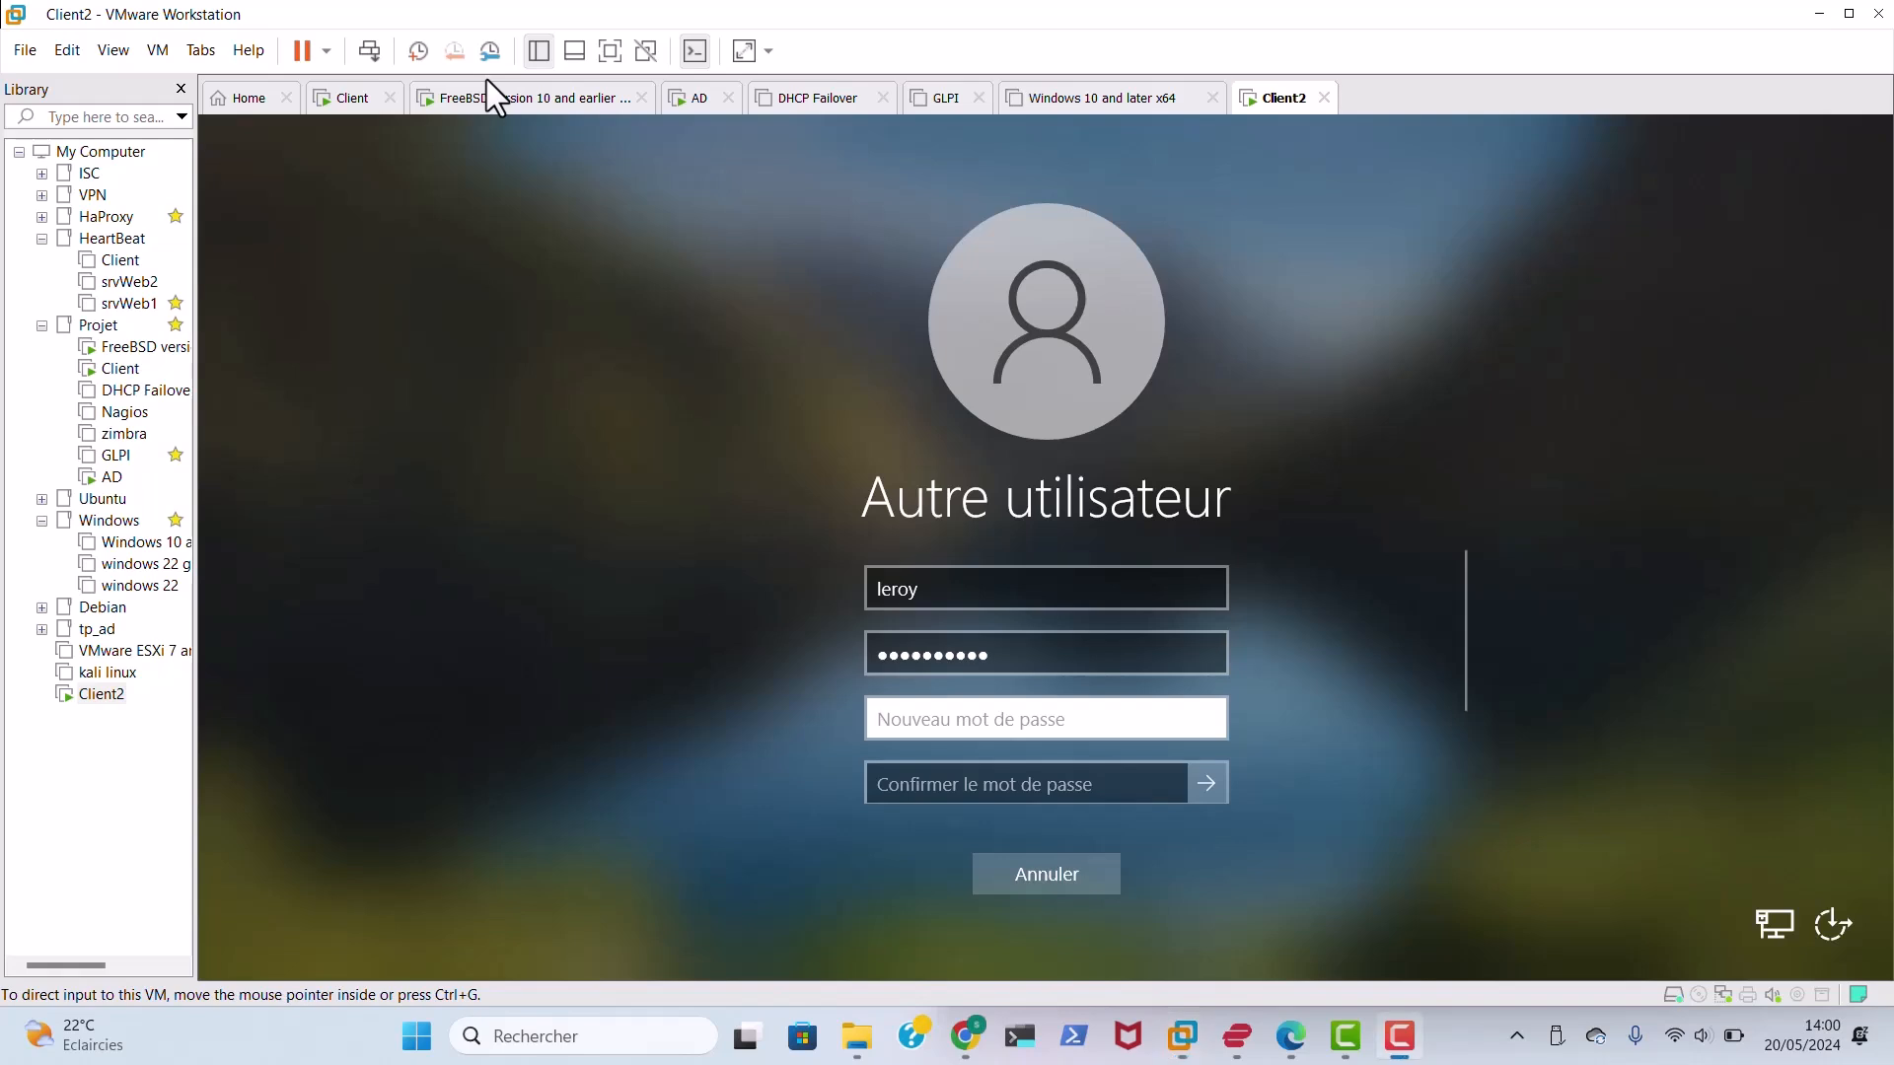
type("**********")
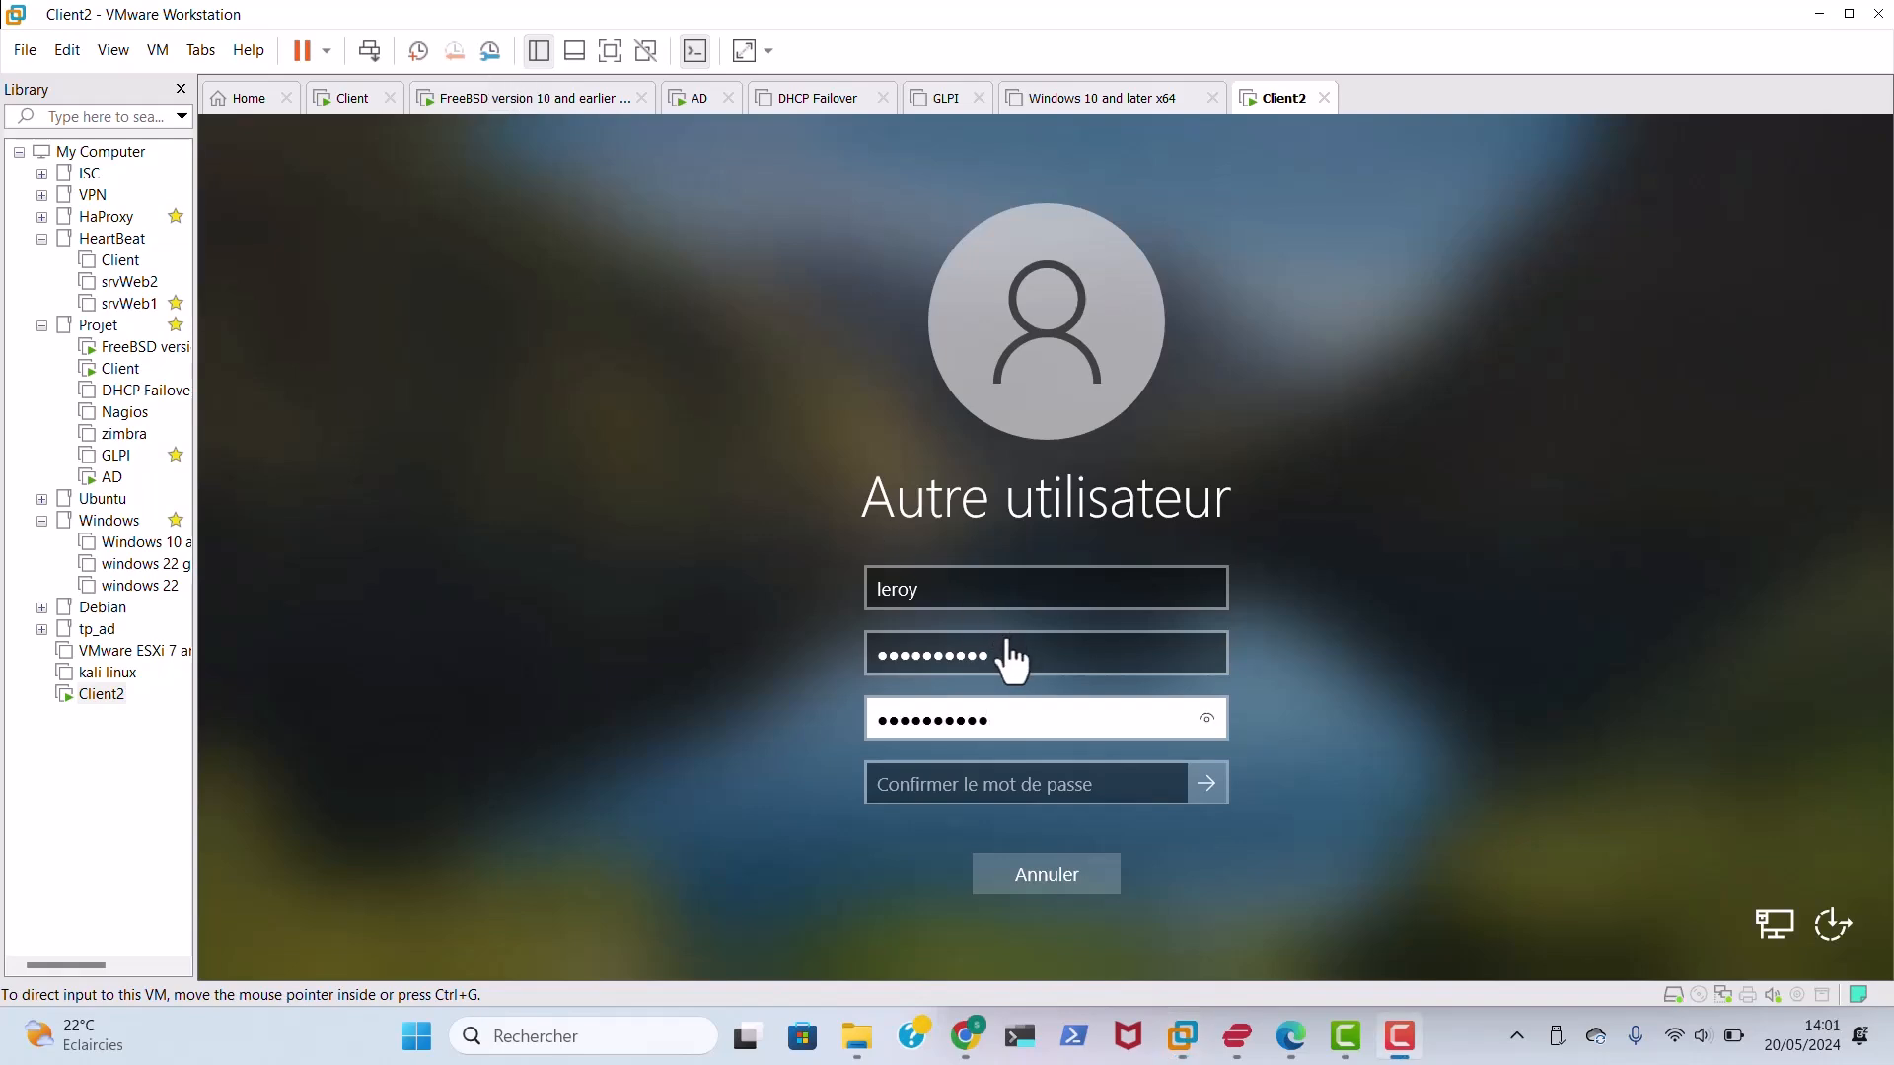
left_click(1016, 720)
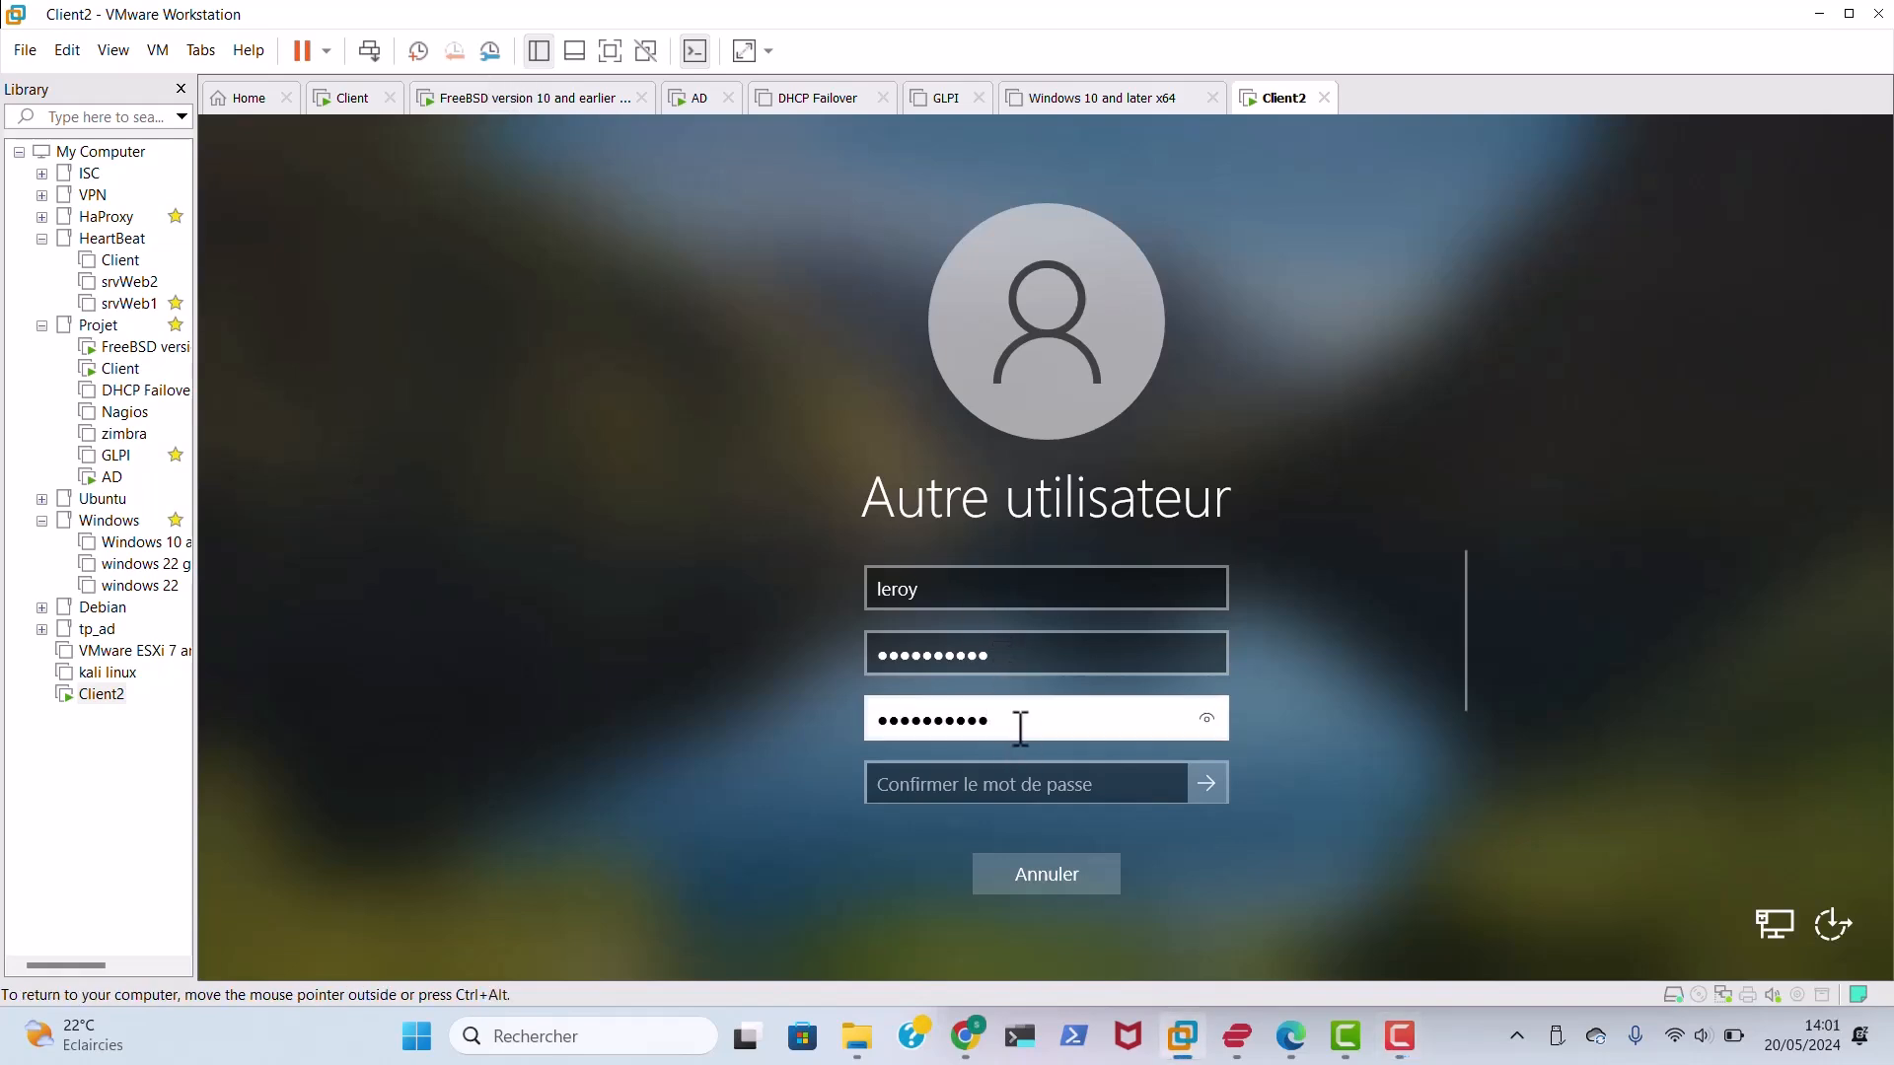
type("******")
scroll(1021, 728, "down", 1)
left_click(541, 80)
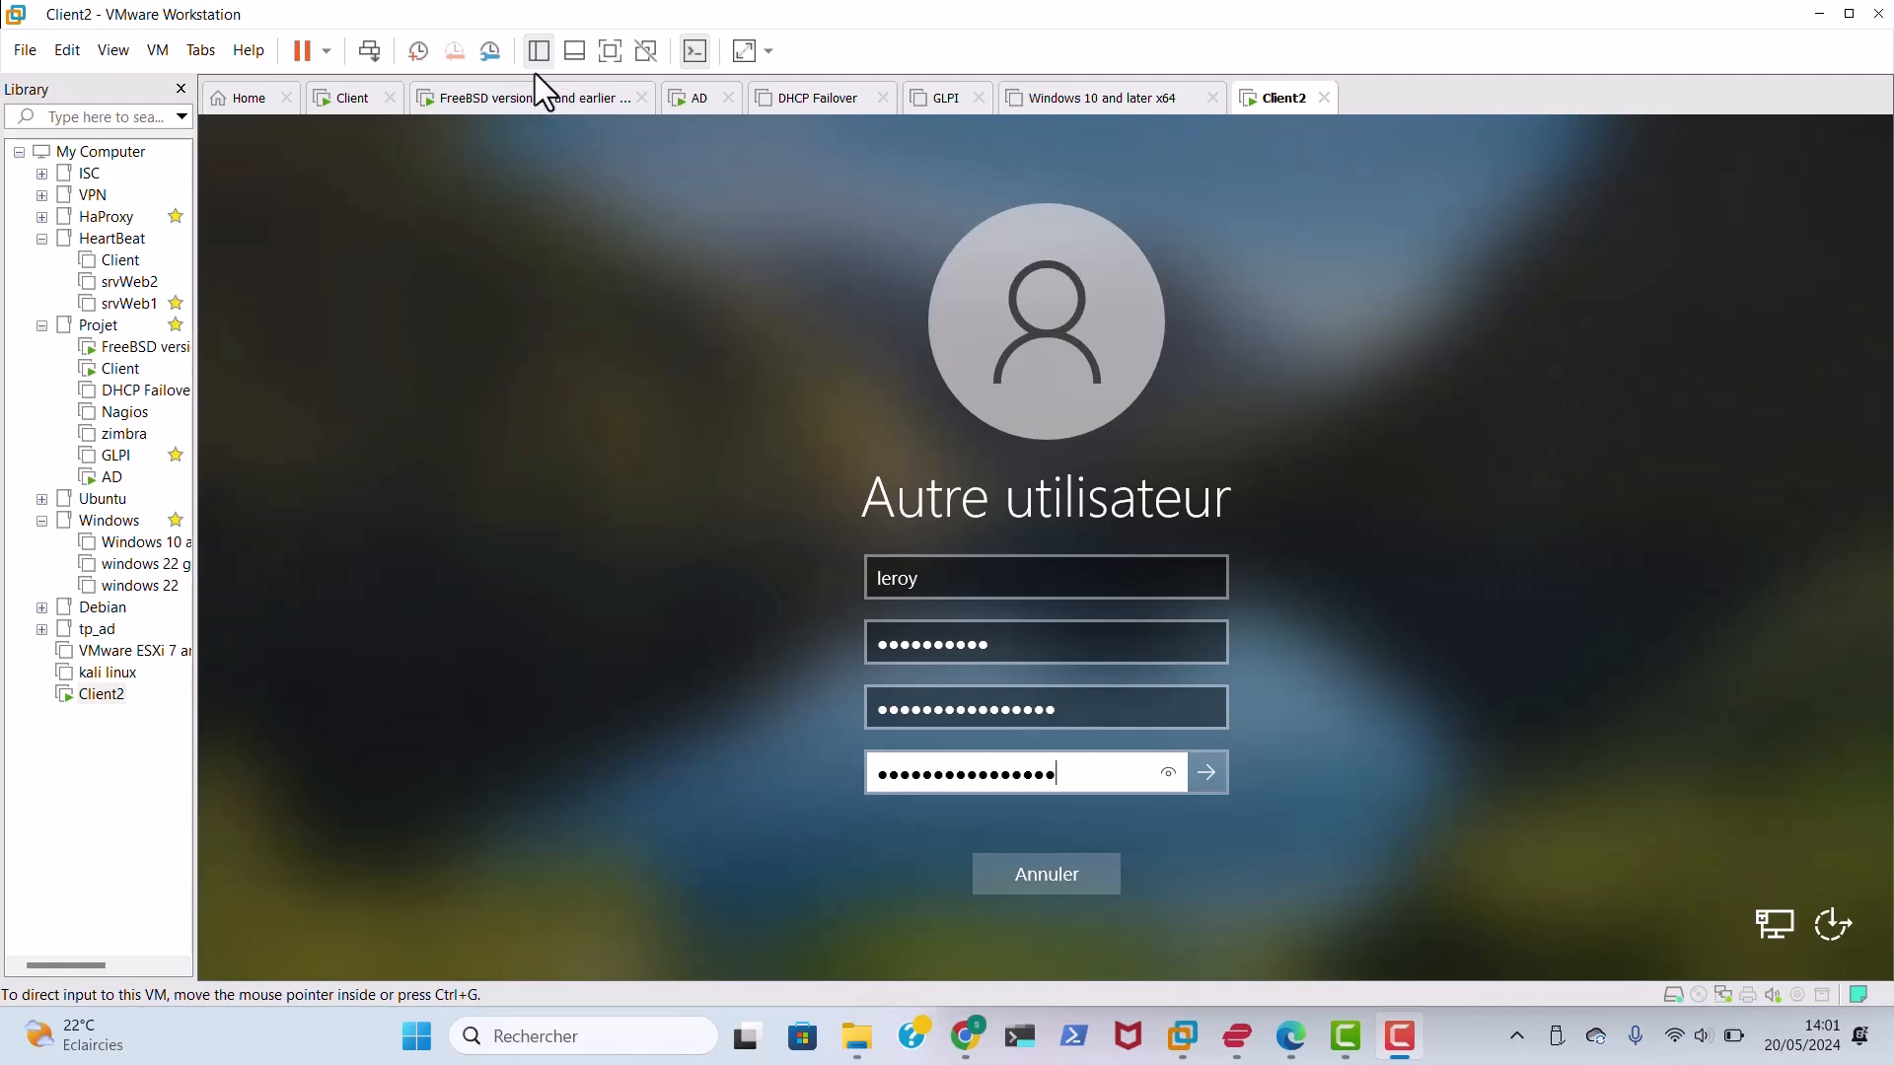
key("Return")
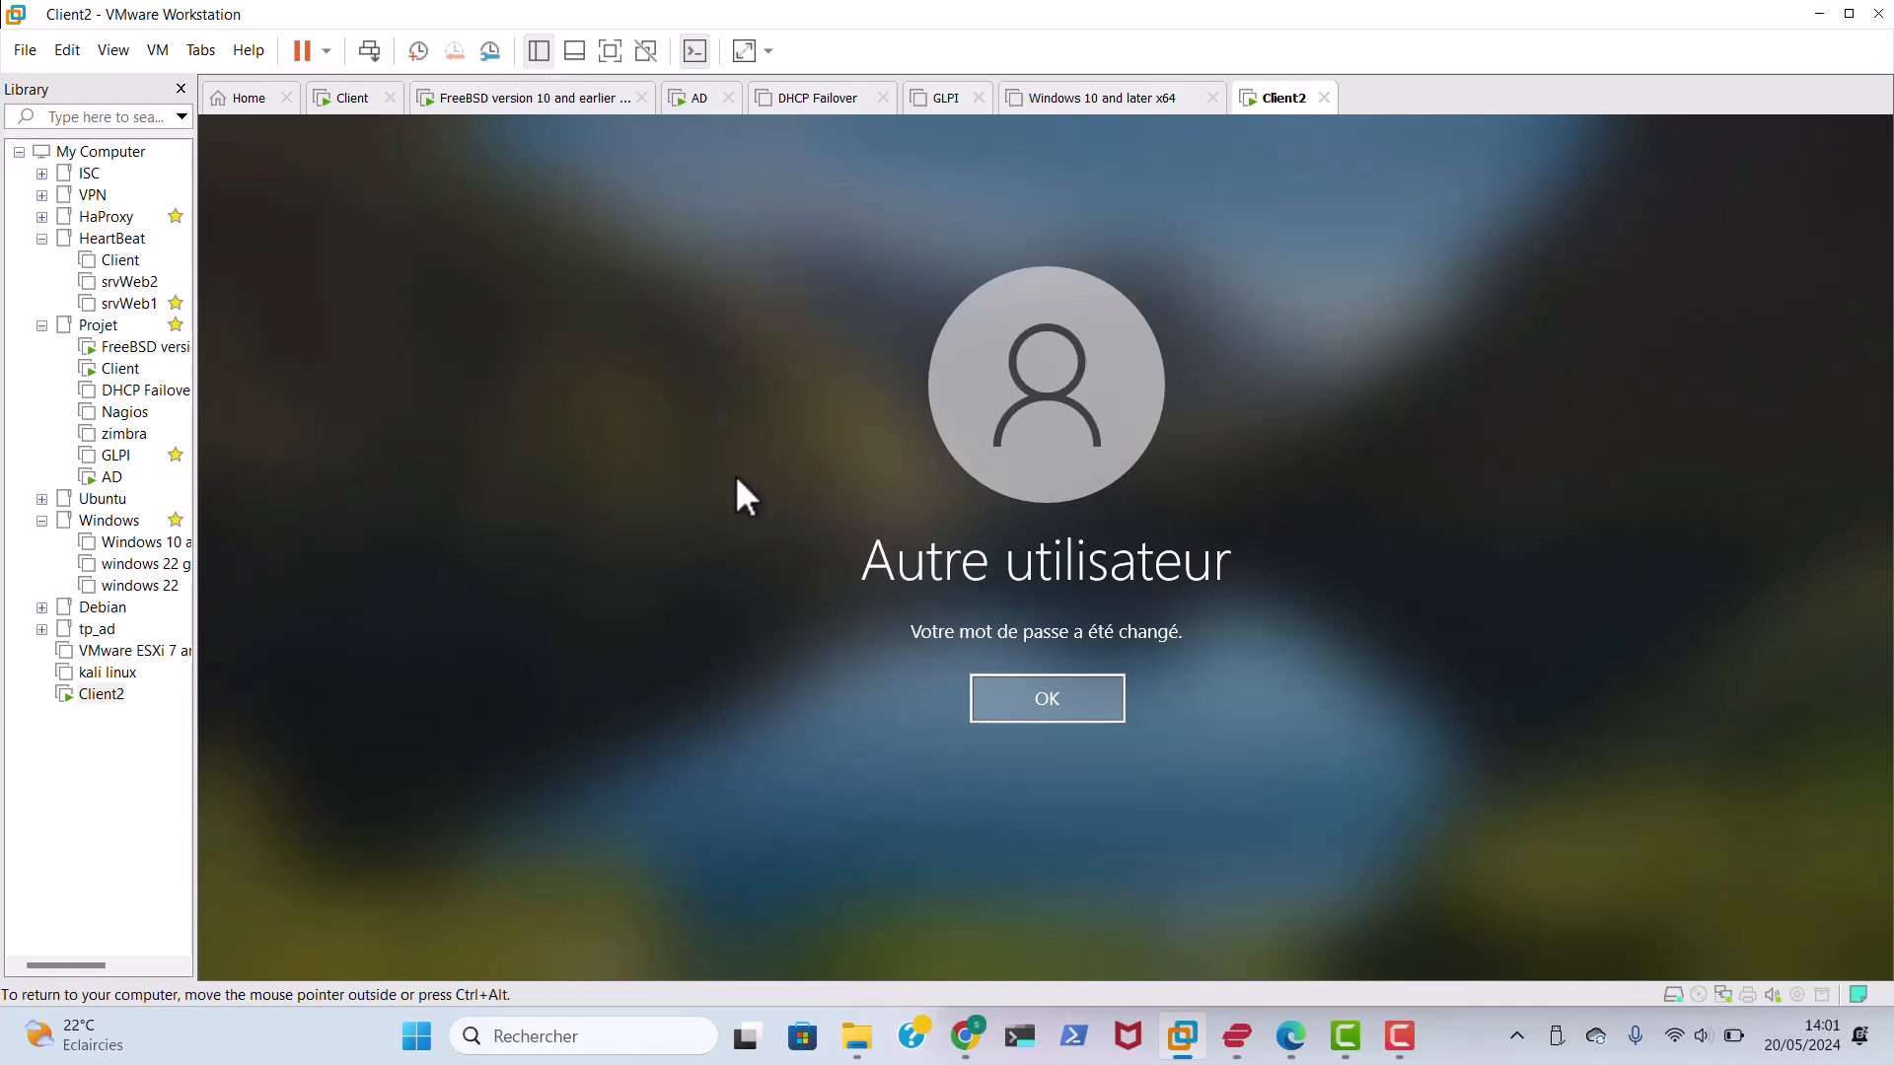
left_click(1063, 702)
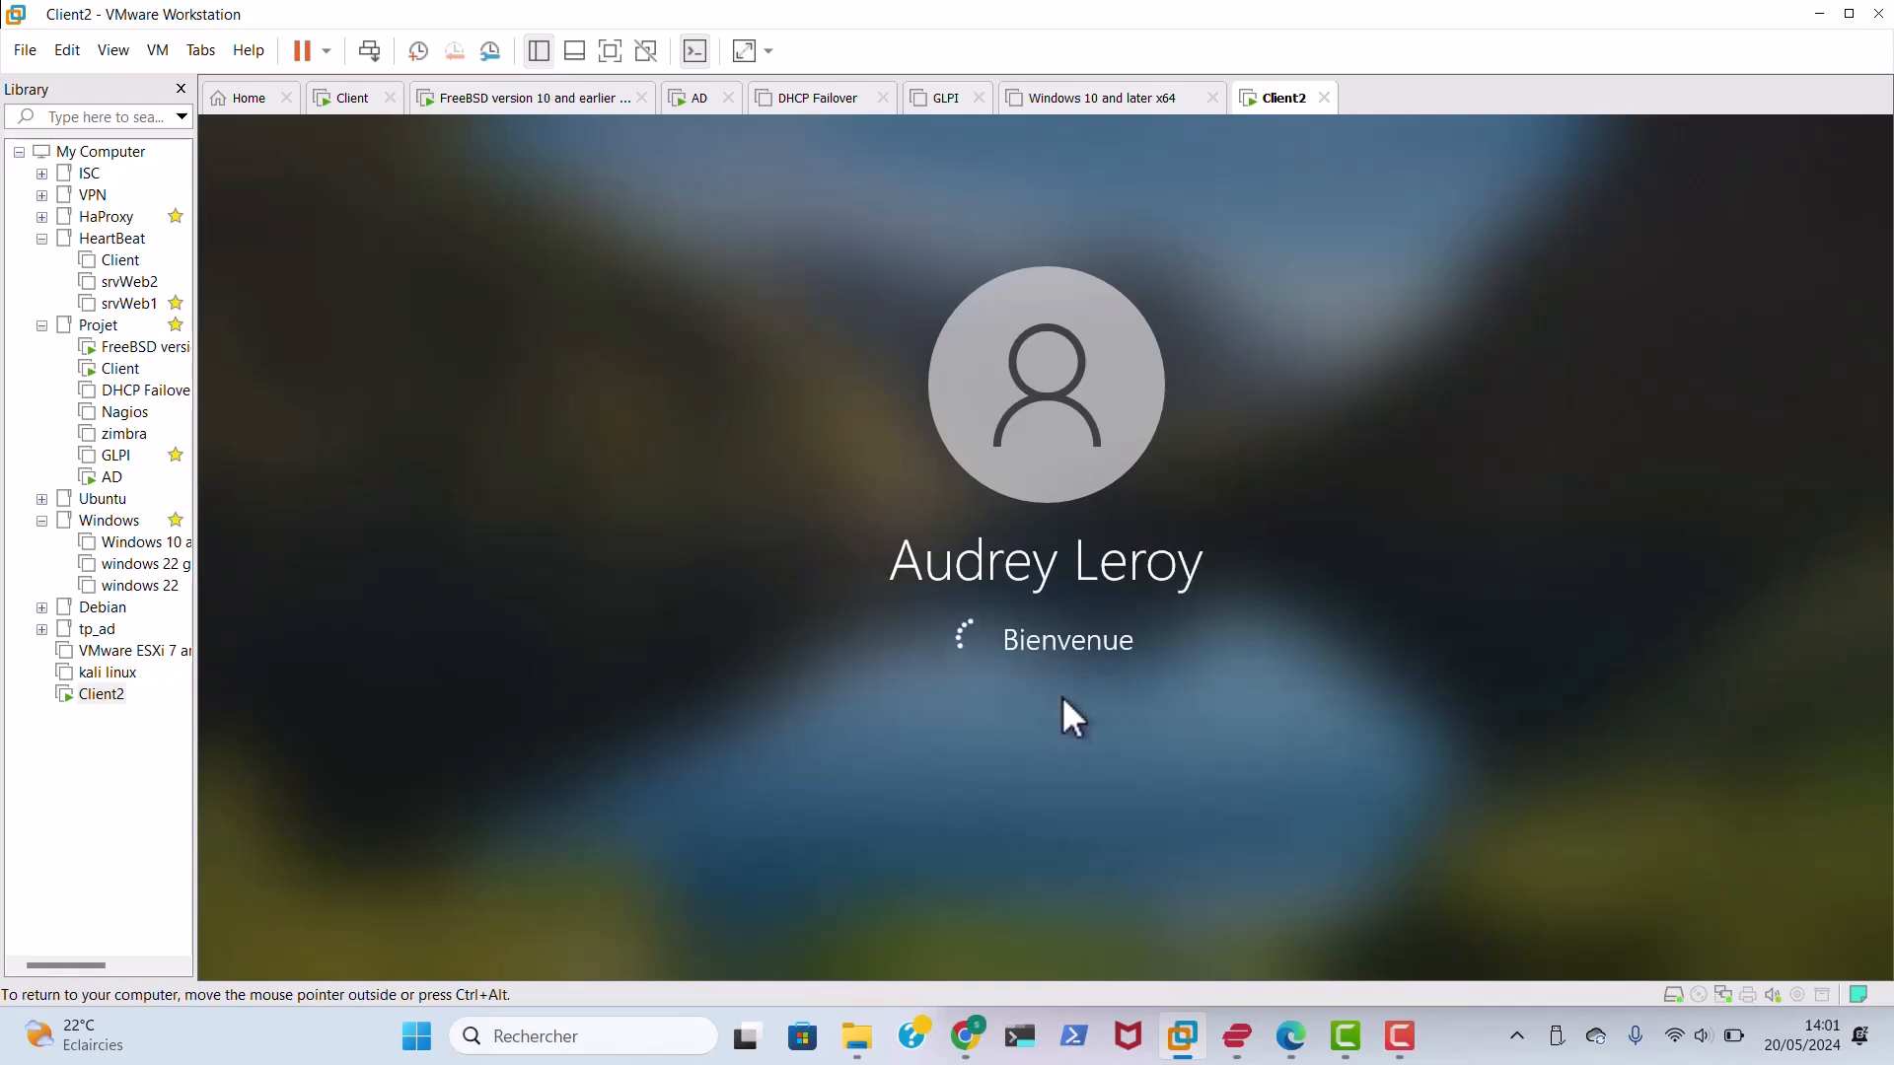